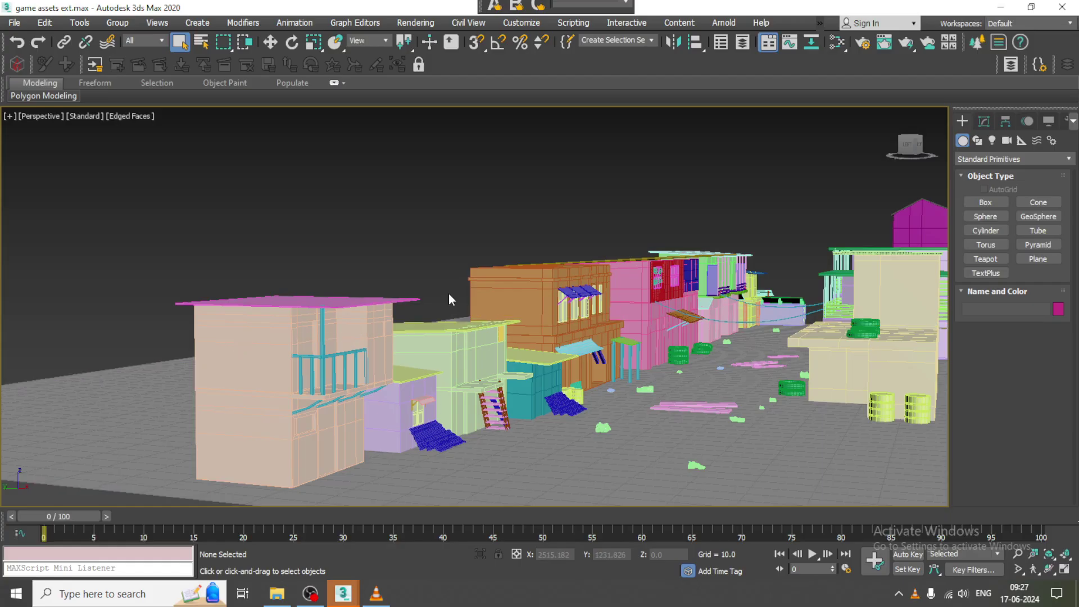
Open the slum street reference image fghg.jpg from the MAY 2024\Slum folder on drive D
middle_click_drag(626, 307, 584, 285, "alt")
scroll(585, 285, "up", 4)
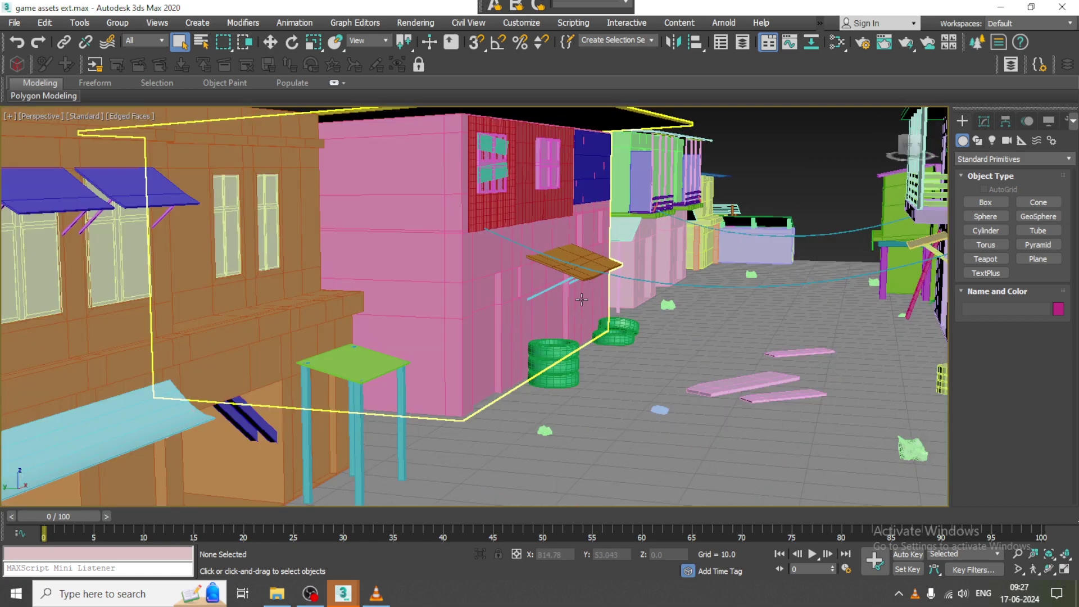
left_click(15, 23)
left_click(73, 112)
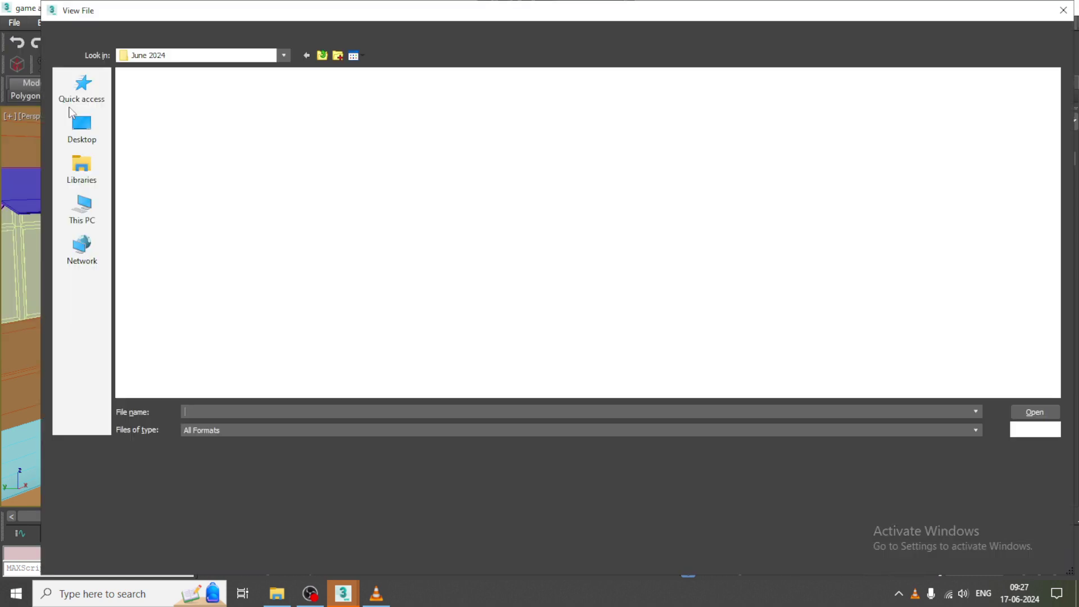
left_click(322, 55)
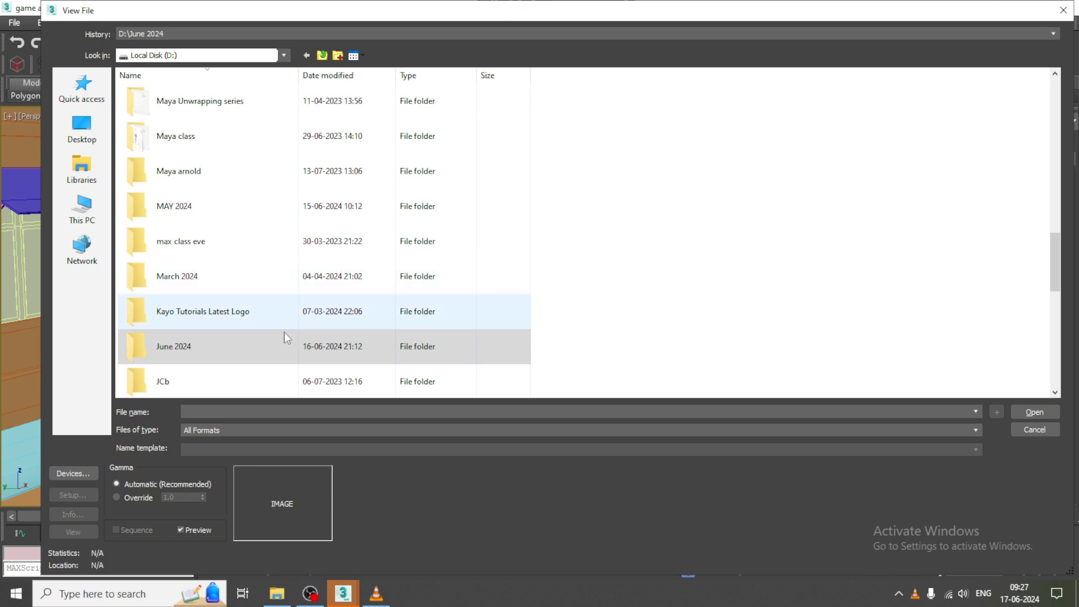
left_click(221, 222)
double_click(220, 222)
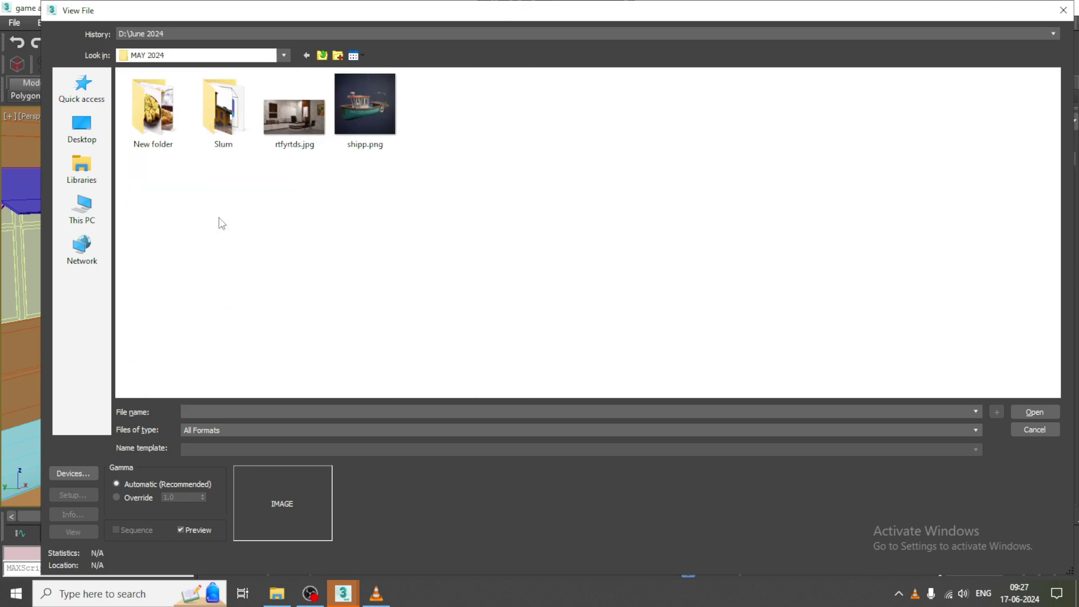
double_click(229, 113)
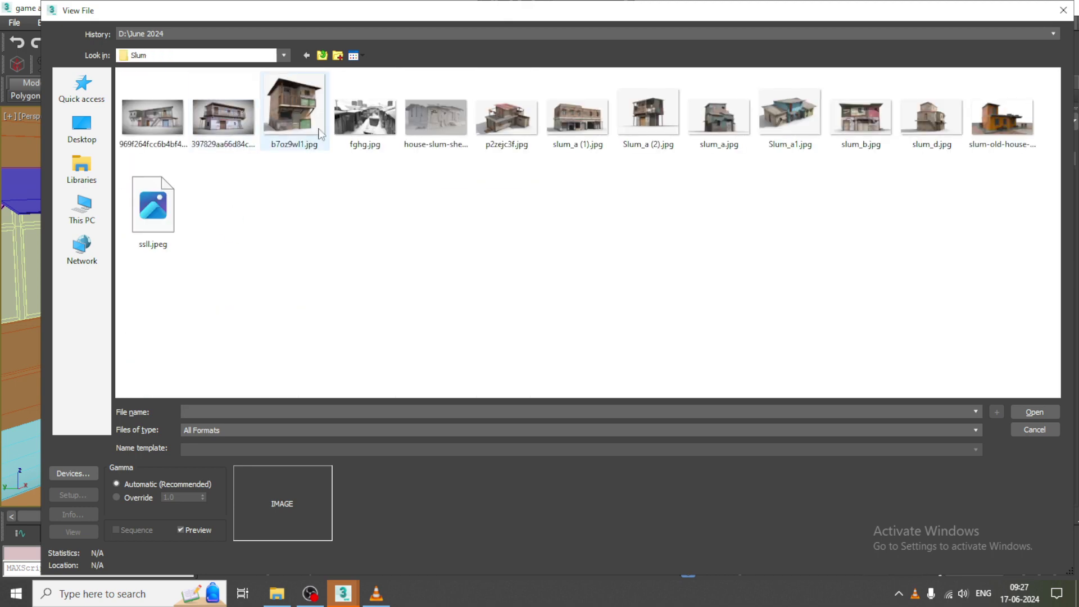
double_click(386, 116)
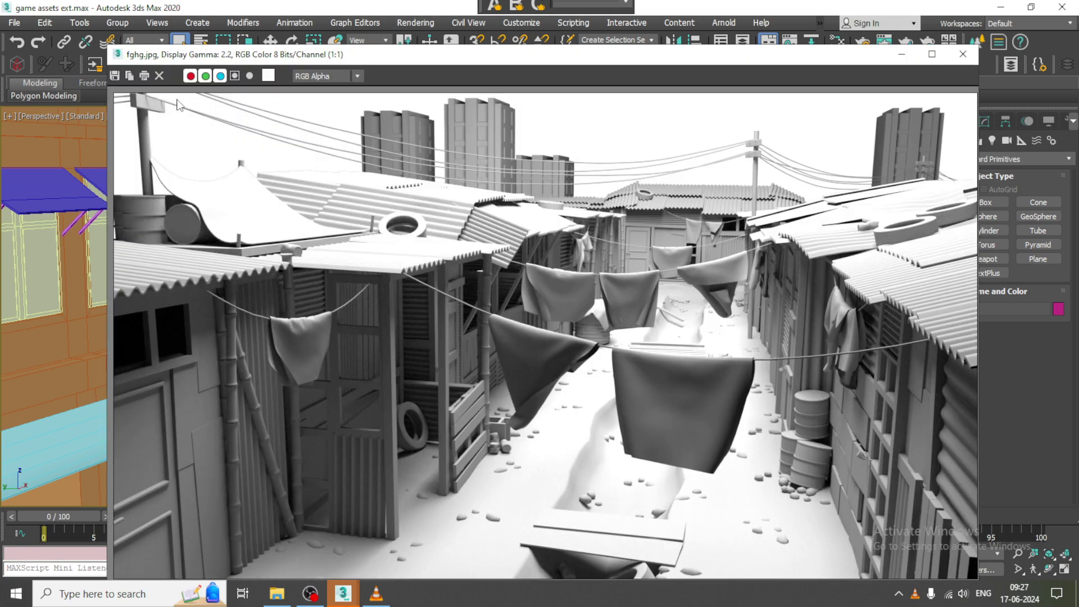
Reduce the street reference image to 1:2 and place its window so the 3D street stays visible beside it
left_click_drag(111, 49, 391, 192)
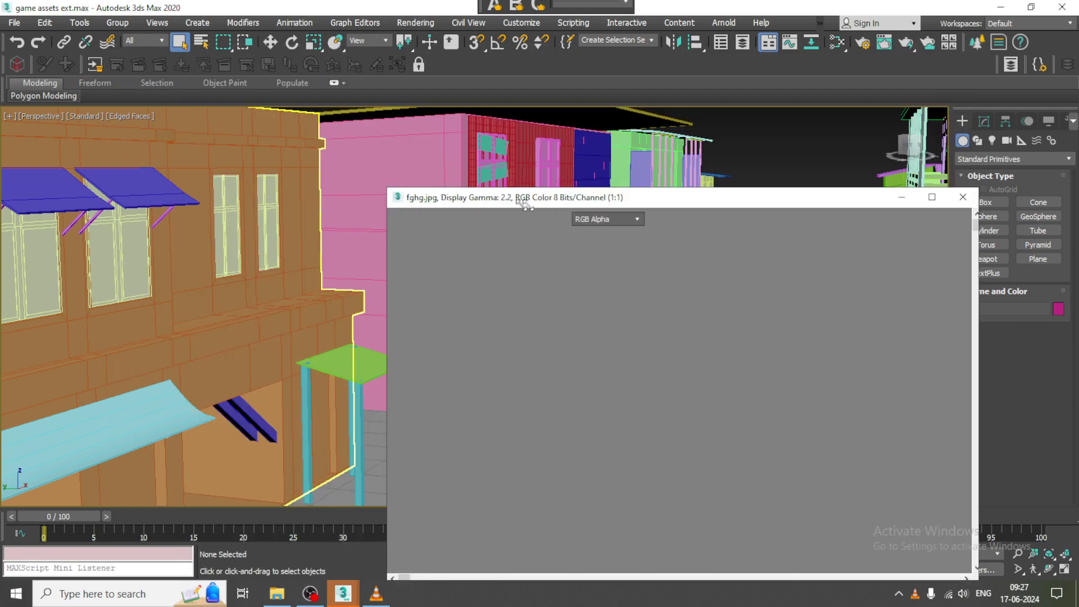
left_click_drag(543, 198, 208, 106)
scroll(368, 278, "down", 1)
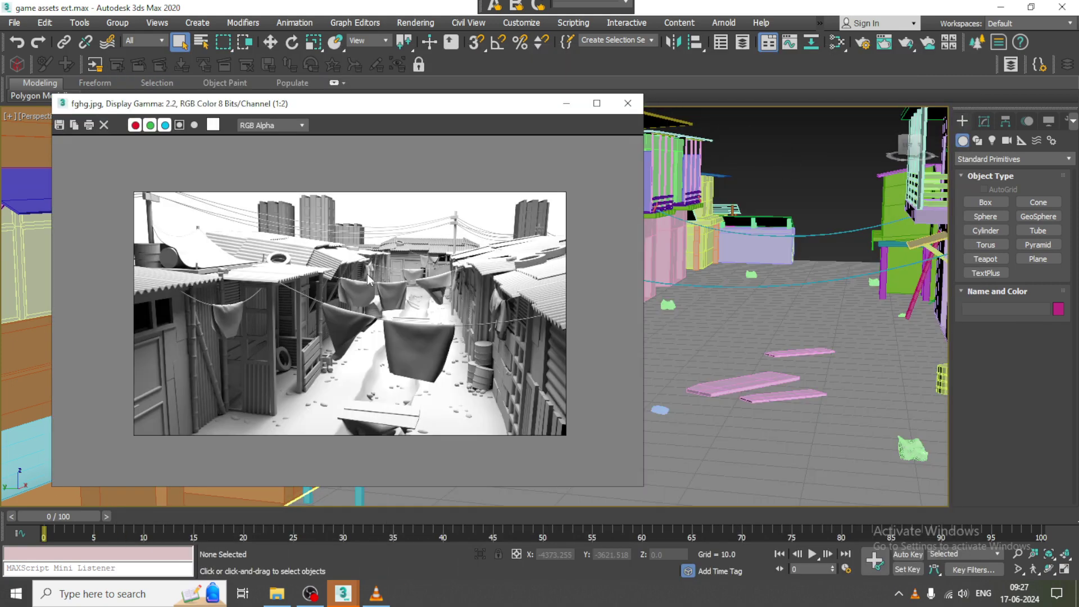
left_click_drag(373, 110, 162, 80)
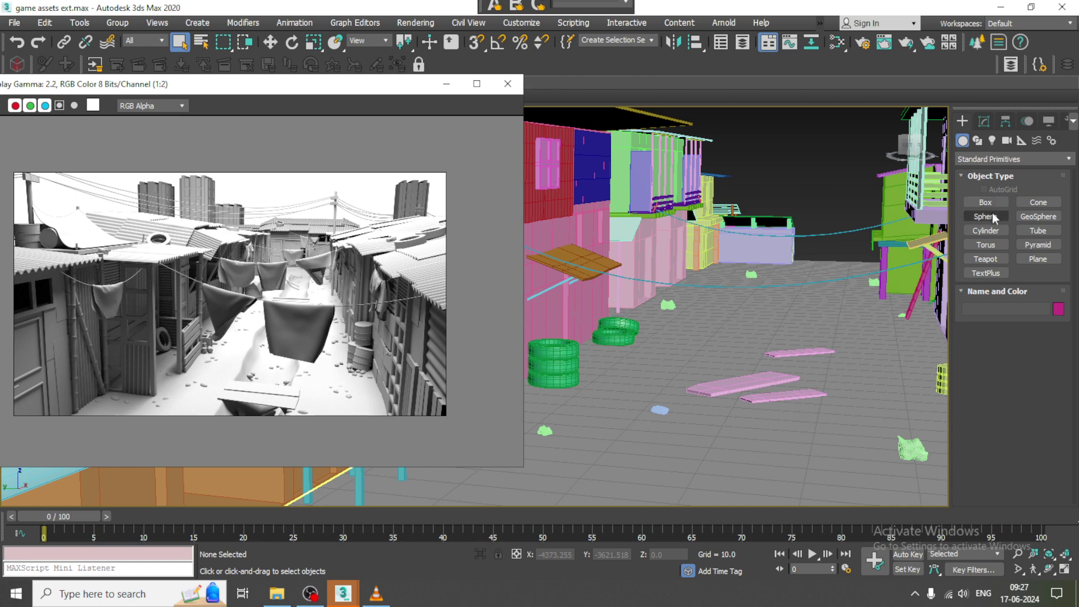
left_click(993, 234)
middle_click_drag(772, 303, 562, 271, "alt")
key("w")
middle_click_drag(726, 321, 756, 257)
View the house reference image p2zejc3f.jpg from the Slum folder, compare it with the modelled house, and minimize it
left_click(17, 24)
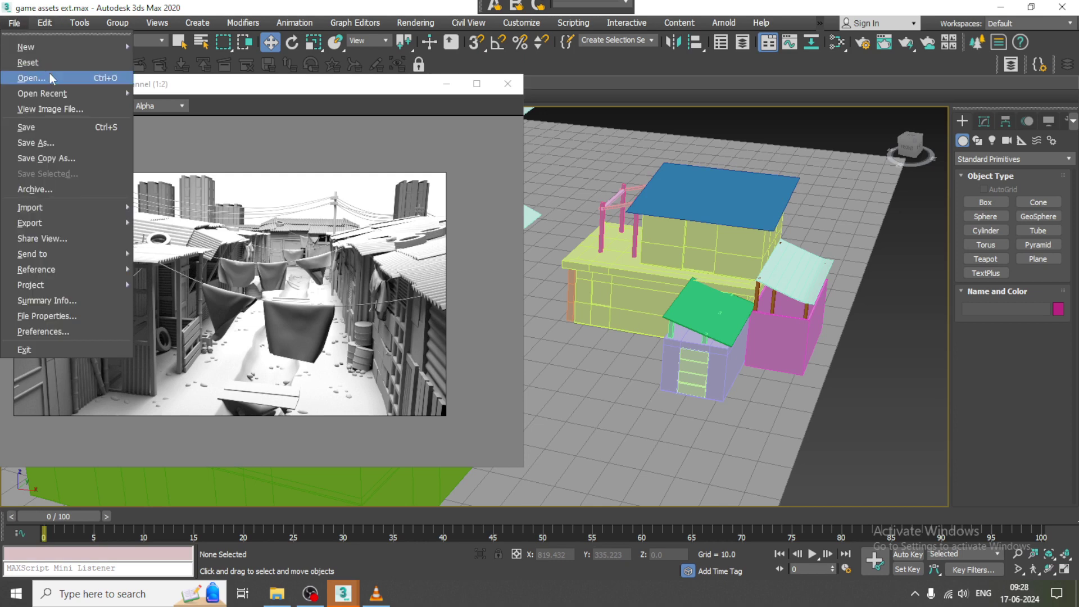
left_click(39, 109)
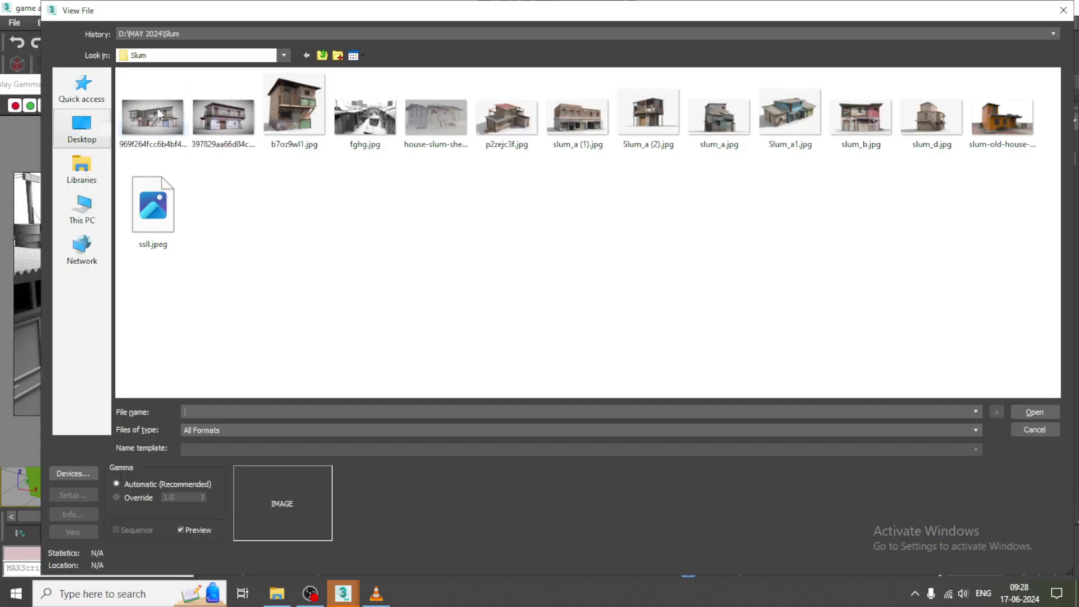
double_click(516, 129)
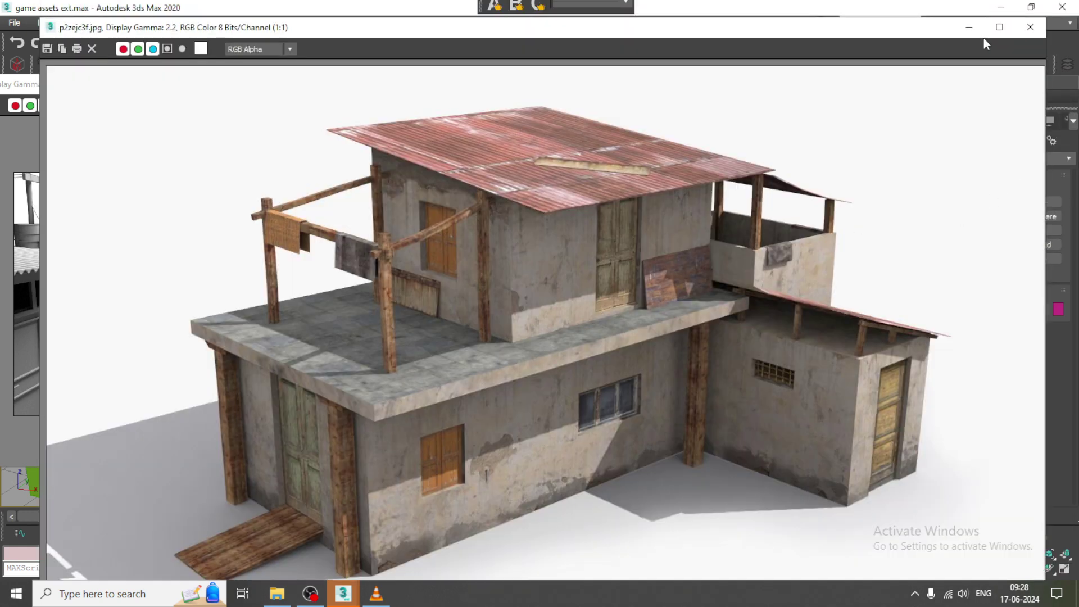
left_click(973, 32)
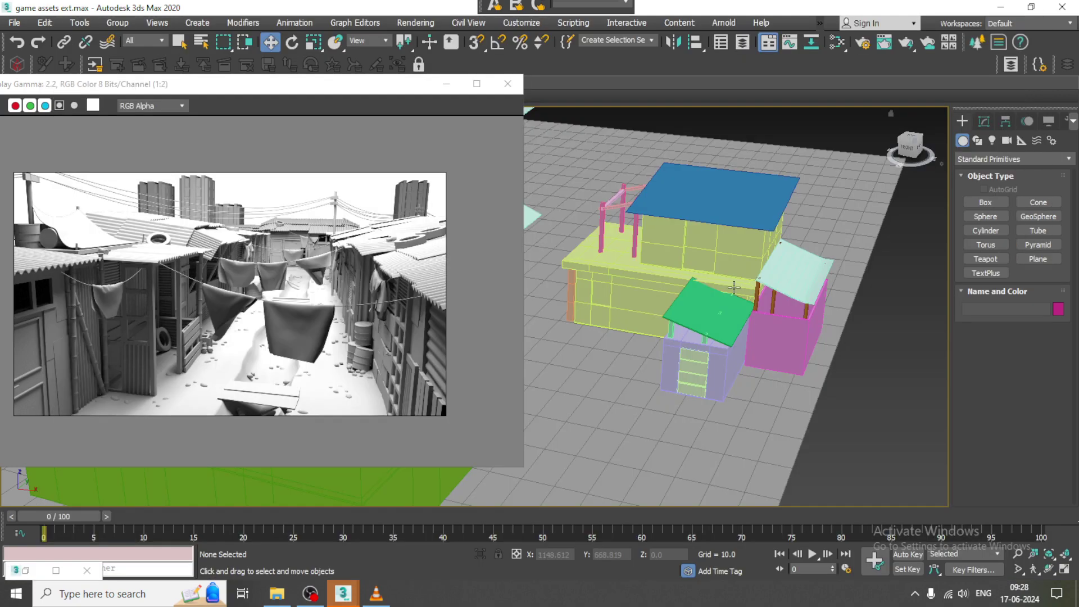
middle_click_drag(733, 288, 828, 272, "alt")
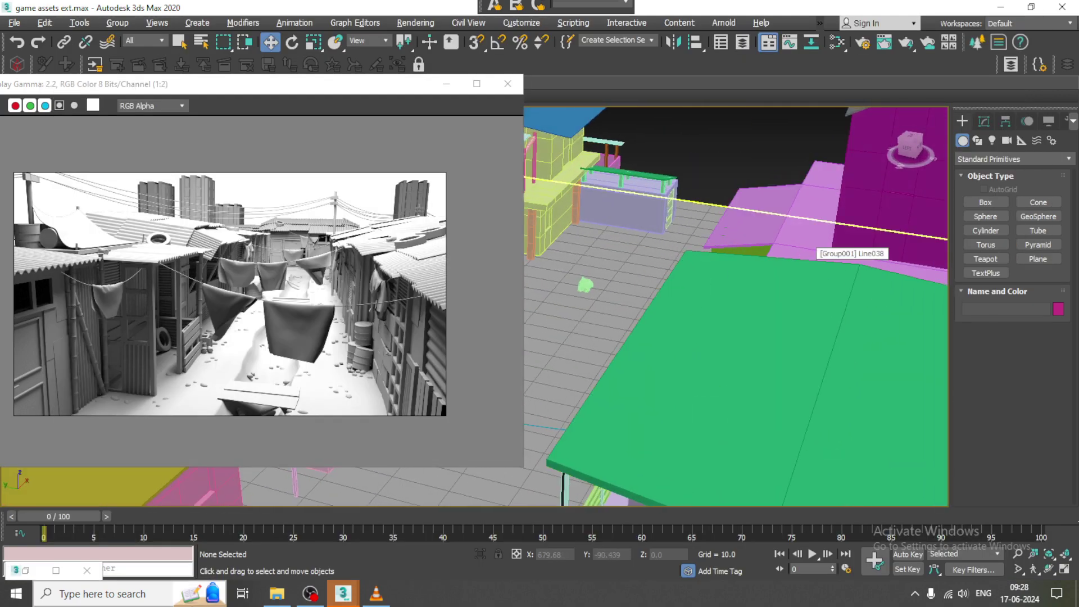
left_click(26, 571)
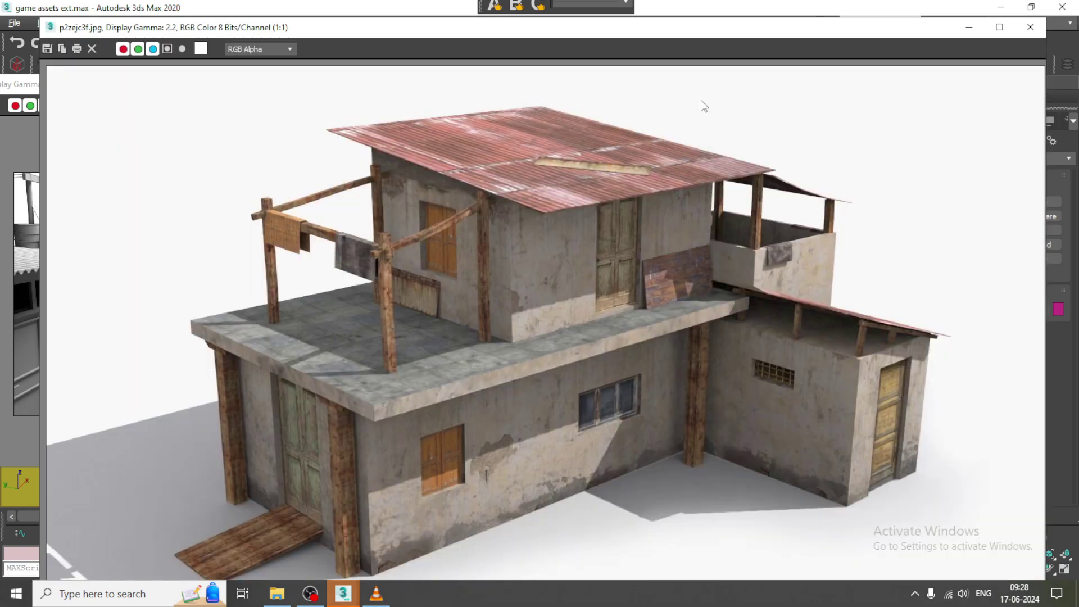
left_click(975, 28)
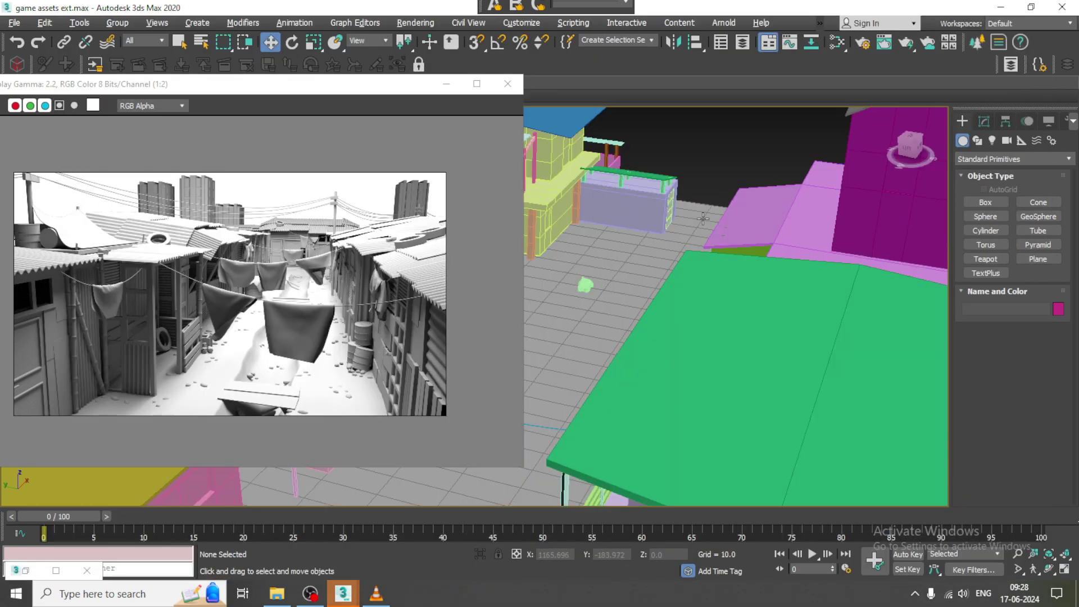
Examine the yellow two-storey house and its adjoining annex, selecting two of the annex objects
scroll(702, 219, "down", 4)
middle_click_drag(681, 236, 782, 281)
scroll(678, 249, "up", 5)
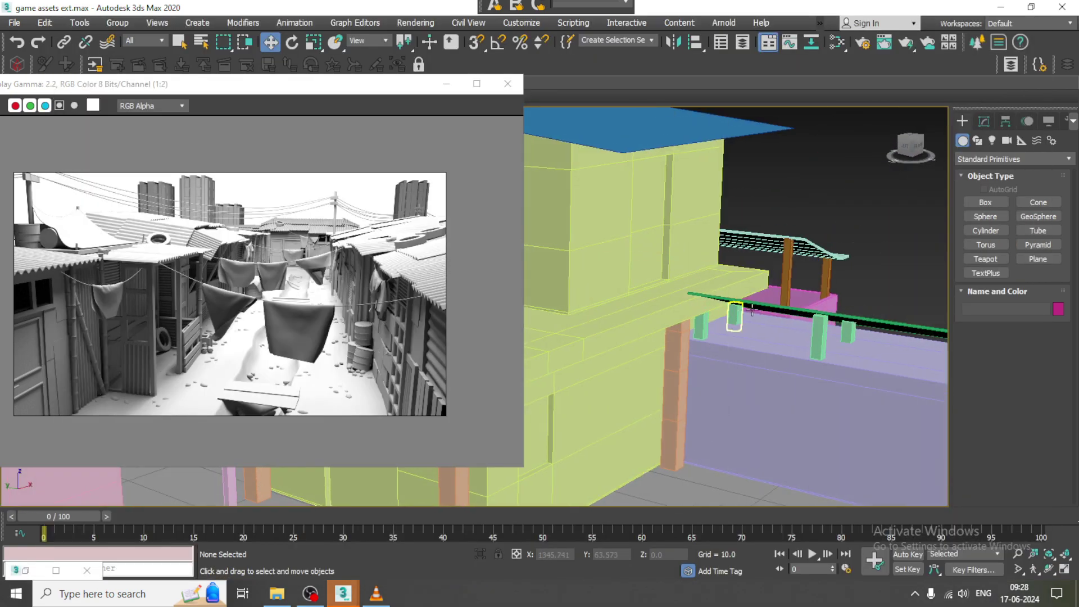
left_click(765, 301)
left_click(764, 363, "ctrl")
scroll(787, 341, "down", 2)
middle_click_drag(764, 363, 785, 350, "alt")
scroll(710, 349, "down", 3)
scroll(785, 349, "up", 6)
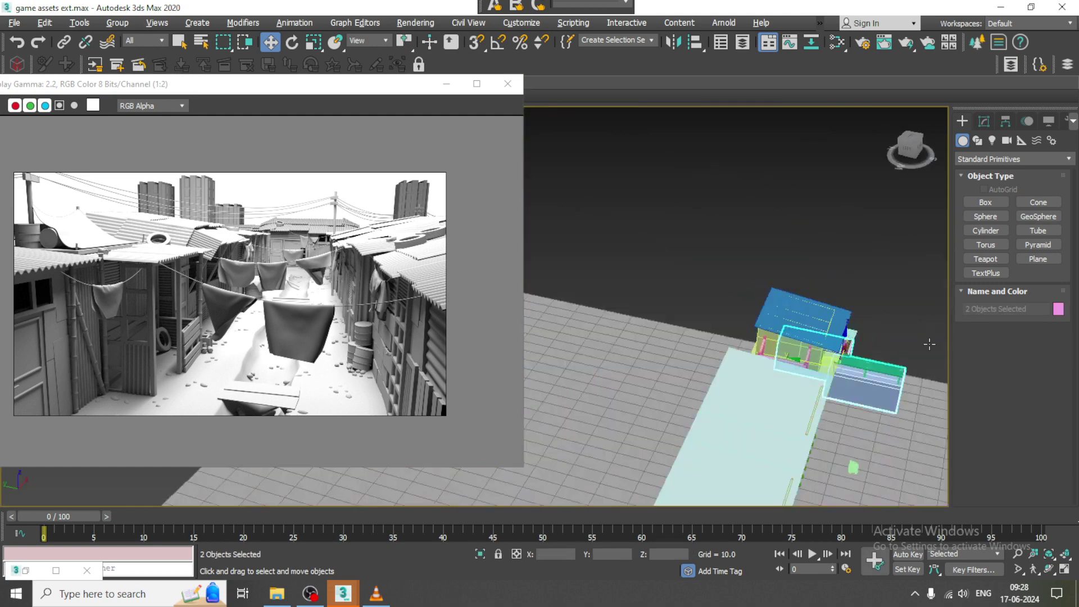
Create an upright cylinder pole about 5 in radius and 216 high on the open ground at the street's far end
left_click(986, 216)
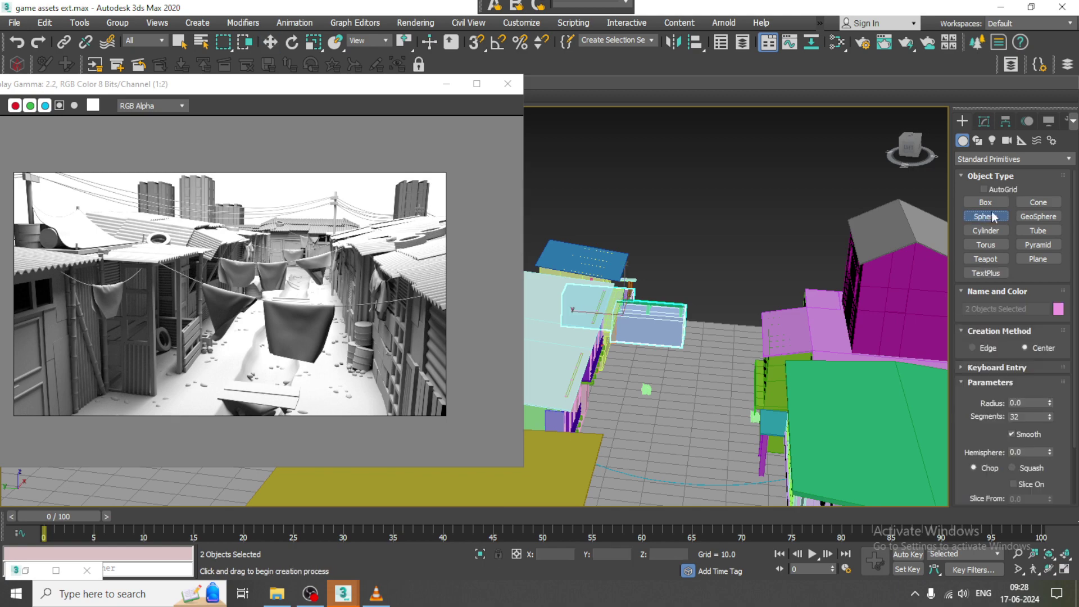
left_click(999, 230)
middle_click_drag(827, 290, 734, 302, "alt")
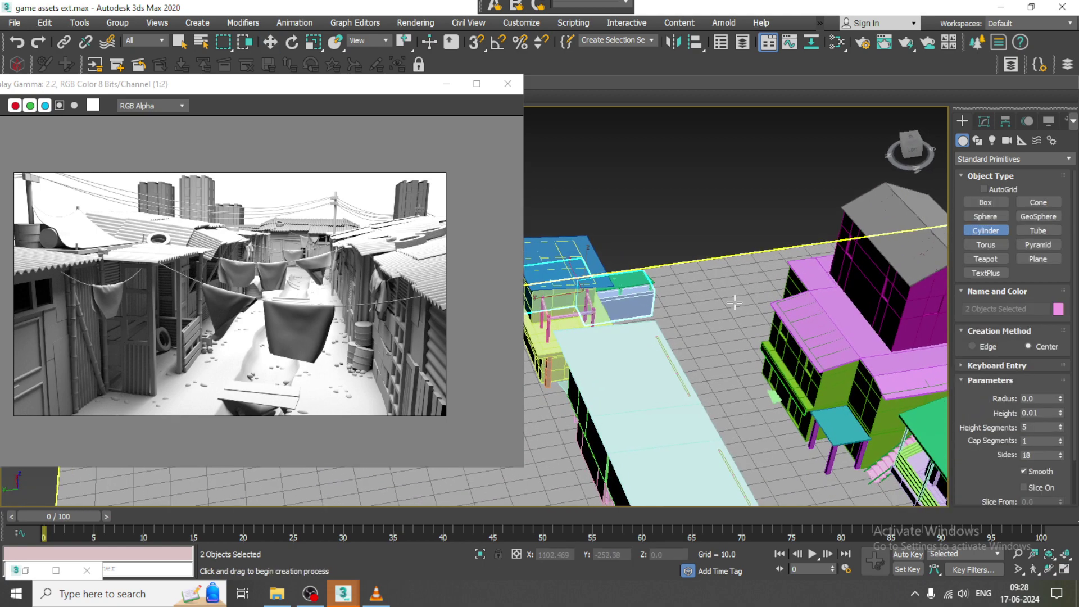
scroll(386, 218, "up", 2)
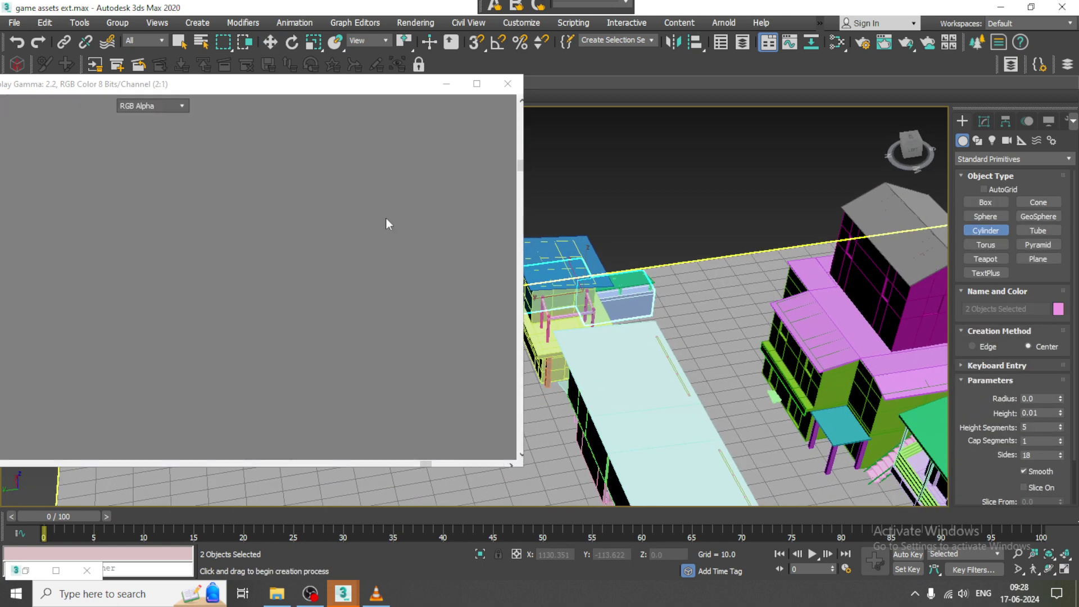
middle_click_drag(385, 219, 440, 324)
scroll(309, 282, "down", 1)
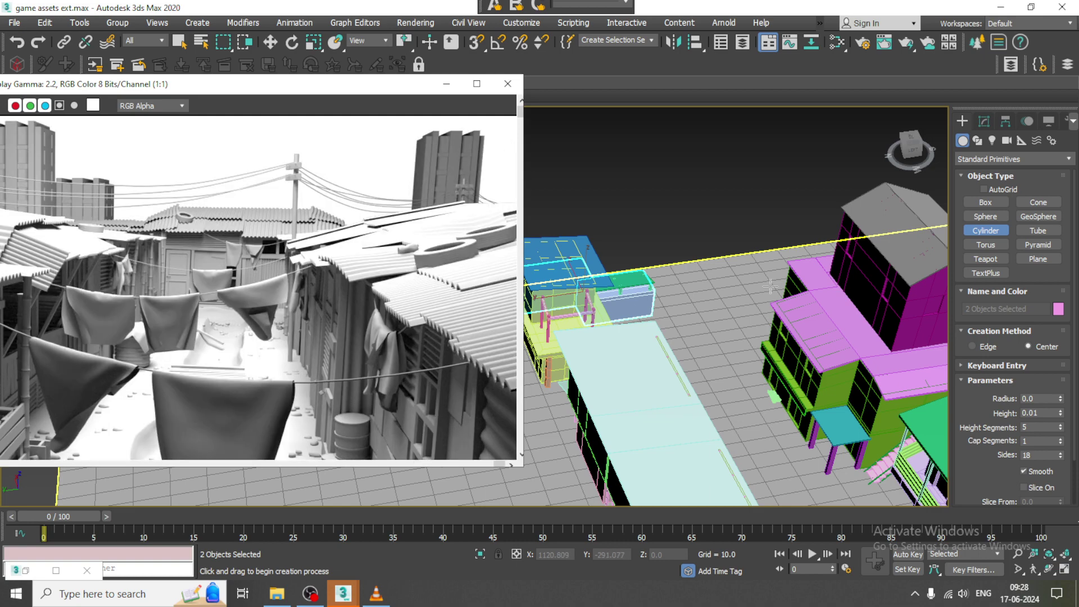
left_click_drag(720, 298, 722, 300)
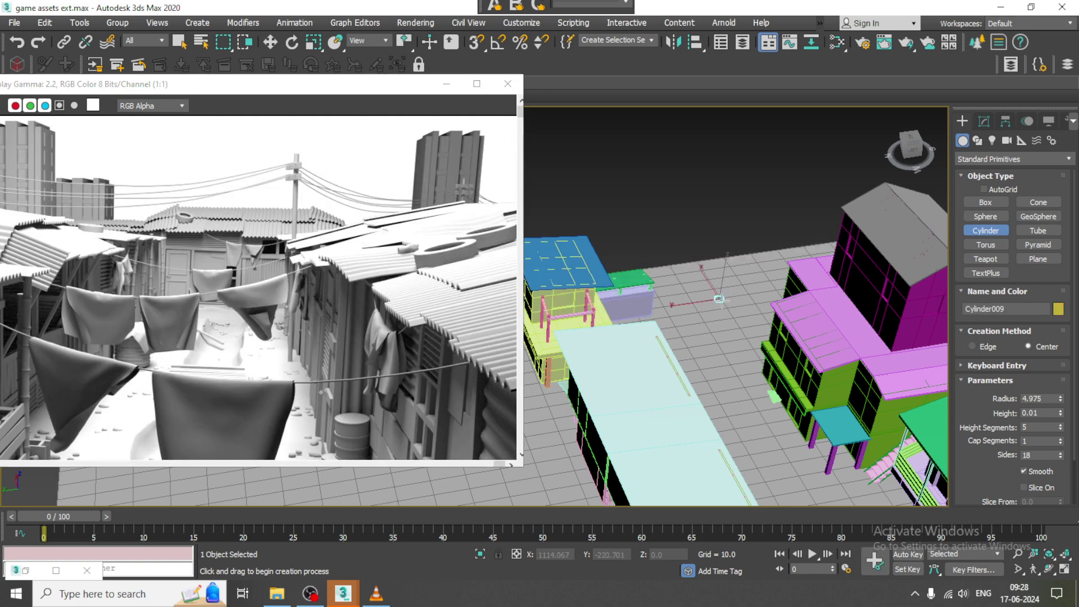
left_click(707, 129)
middle_click_drag(771, 222, 806, 210, "alt")
right_click(780, 224)
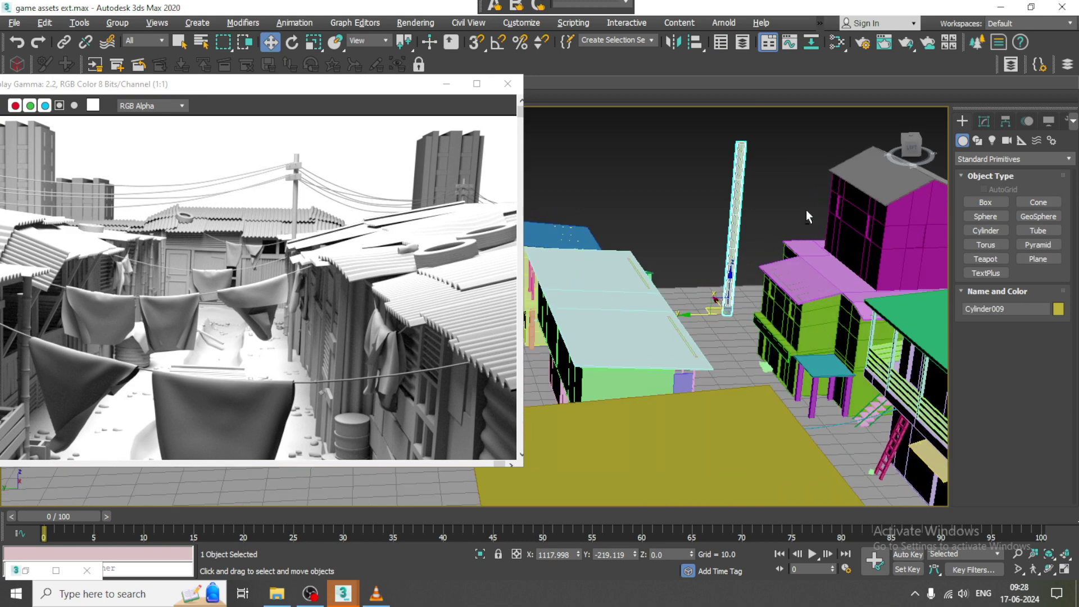
Adjust the pole's proportions to match the reference utility pole, with radius 2.128 and height 183.403
left_click(982, 122)
left_click_drag(1060, 307, 11, 354)
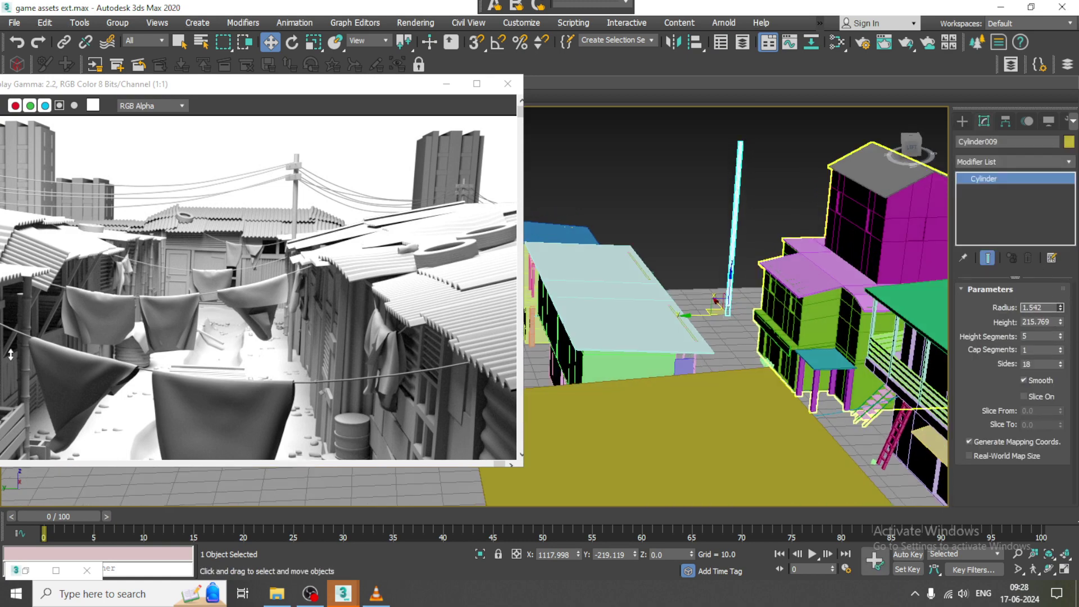
left_click_drag(173, 215, 192, 207)
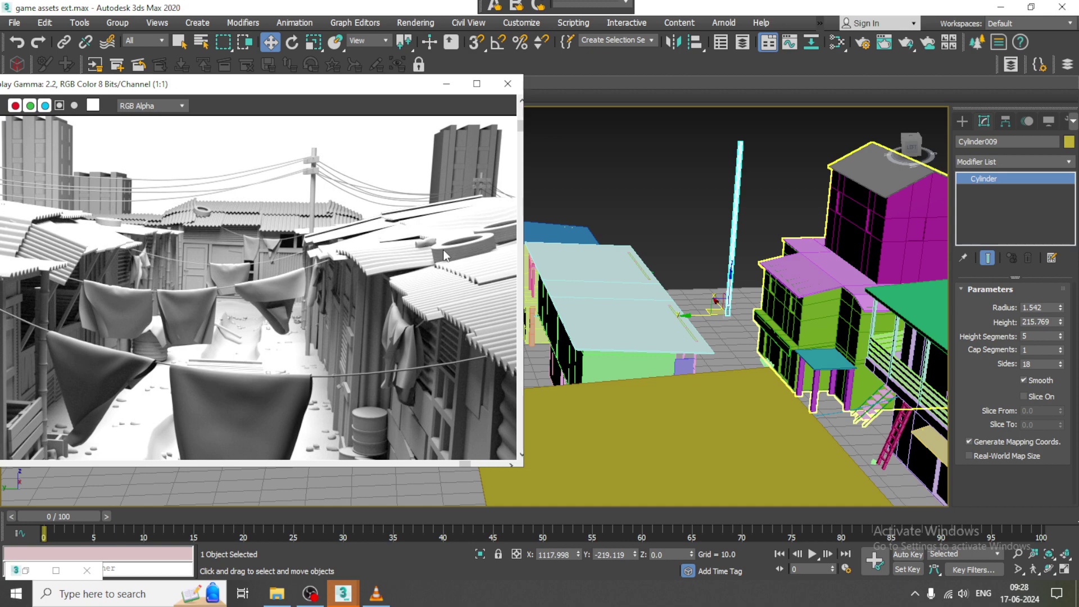
scroll(827, 250, "up", 6)
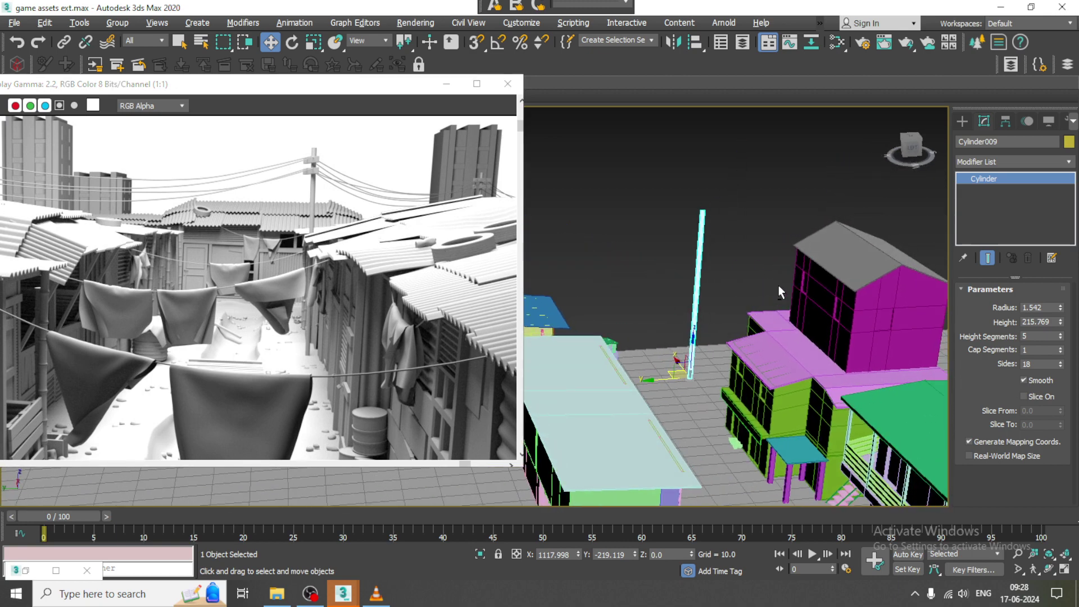
scroll(728, 330, "up", 5)
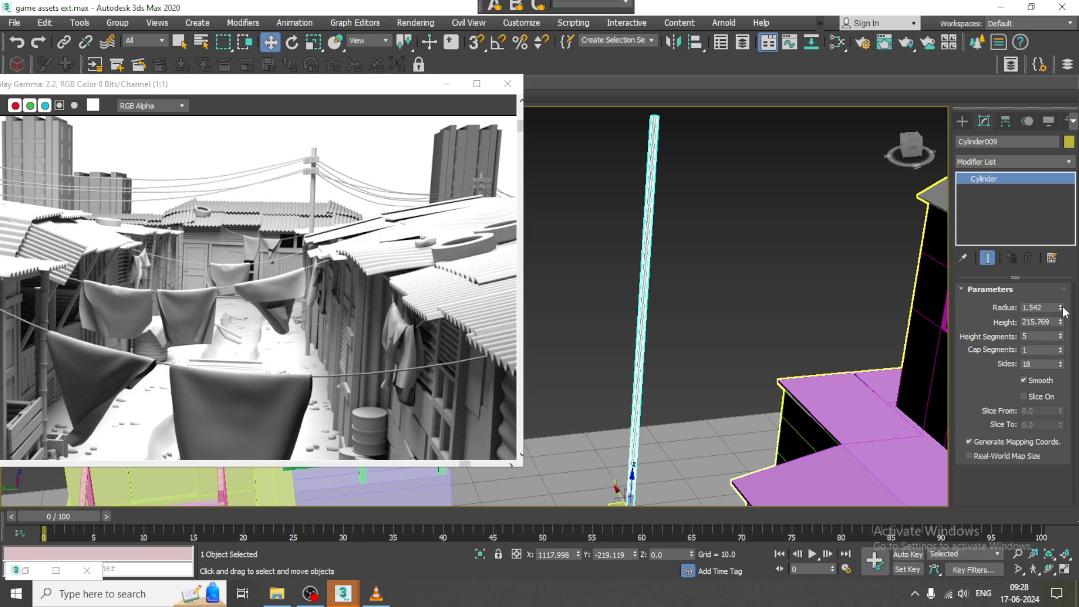
left_click_drag(1058, 297, 1056, 326)
scroll(754, 334, "down", 4)
middle_click_drag(753, 335, 736, 295, "alt")
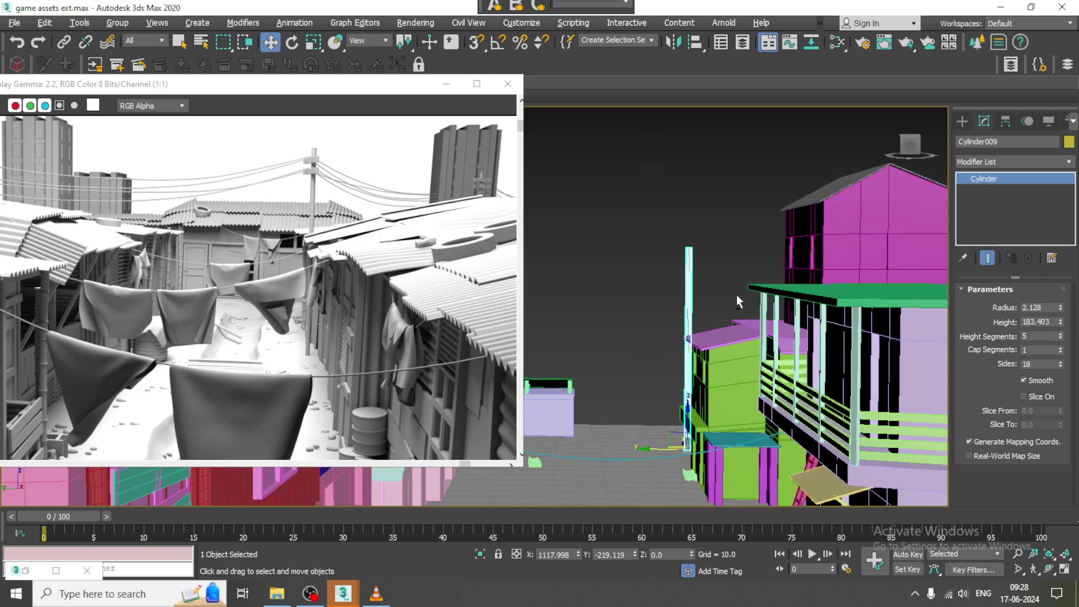
scroll(737, 294, "up", 5)
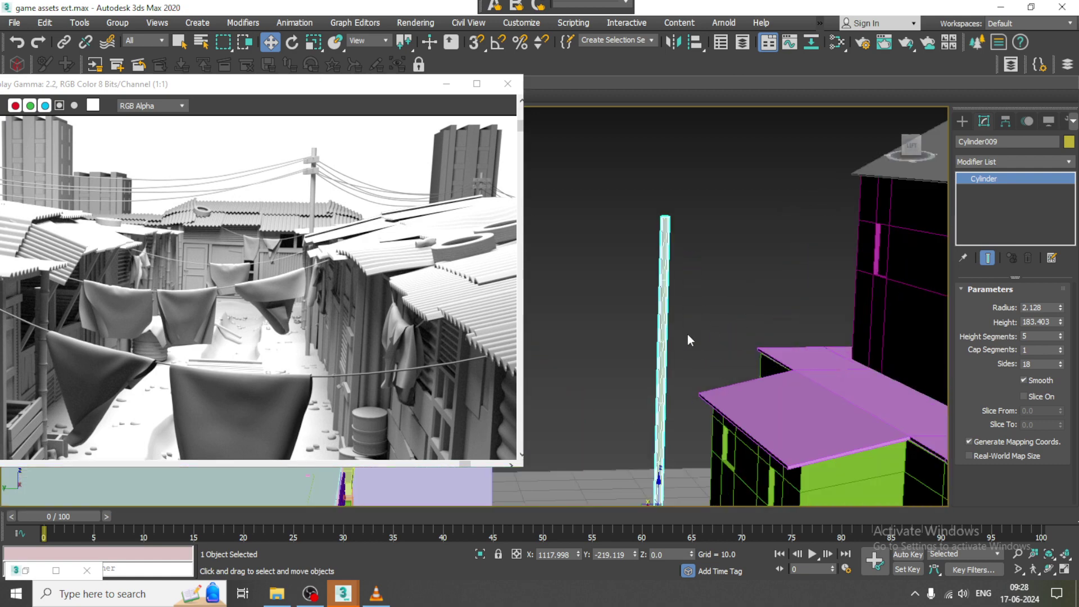
Move the pole about 25 units along positive Y and convert it to an Editable Poly
scroll(690, 340, "down", 5)
left_click_drag(638, 390, 619, 384)
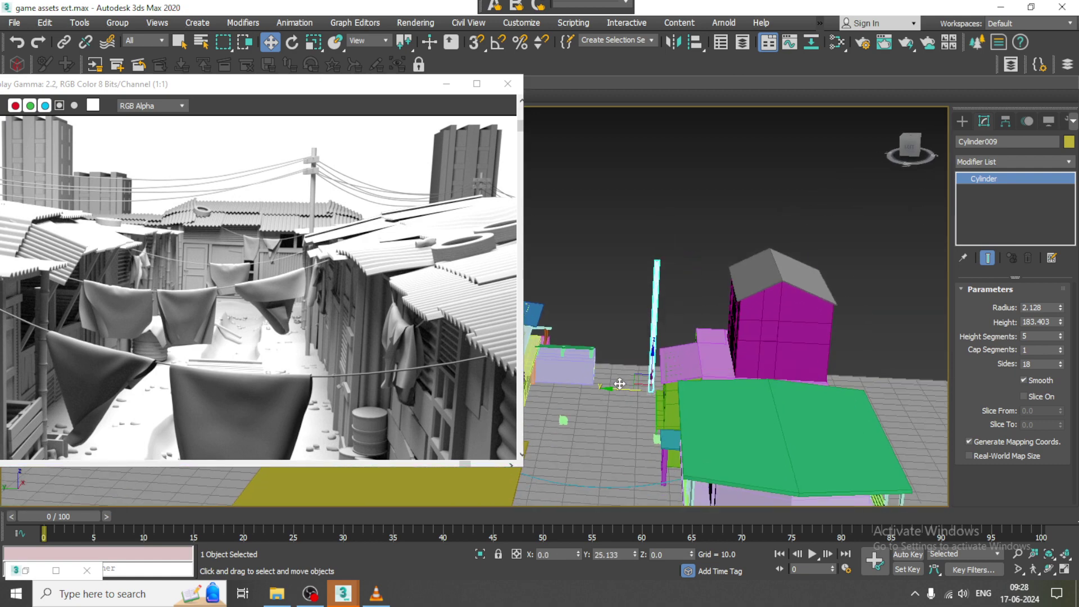
middle_click_drag(640, 376, 649, 319, "alt")
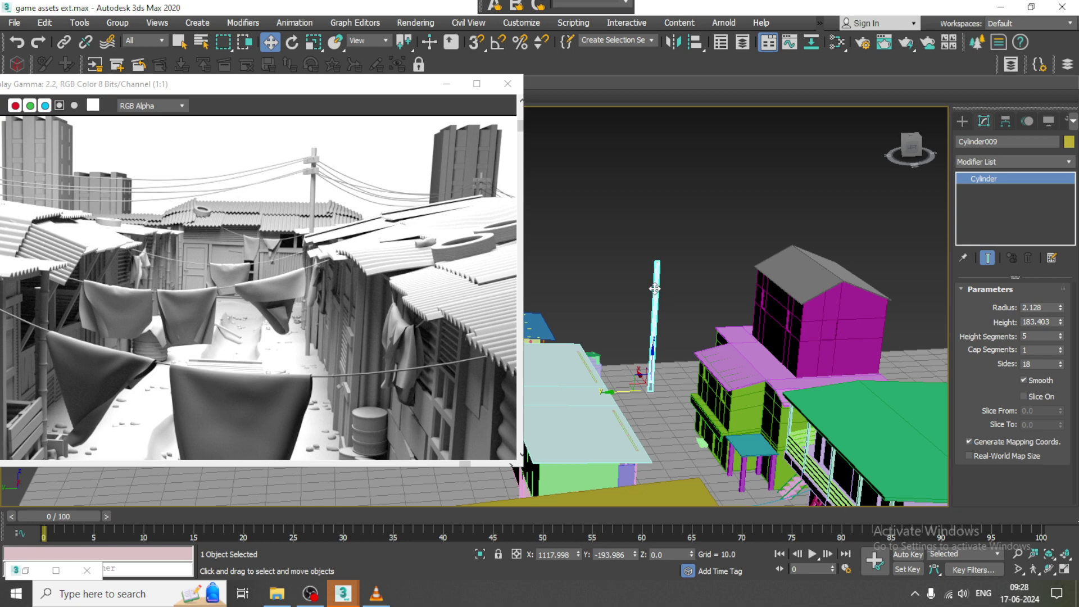
right_click(655, 288)
mouse_move(730, 433)
left_click(810, 445)
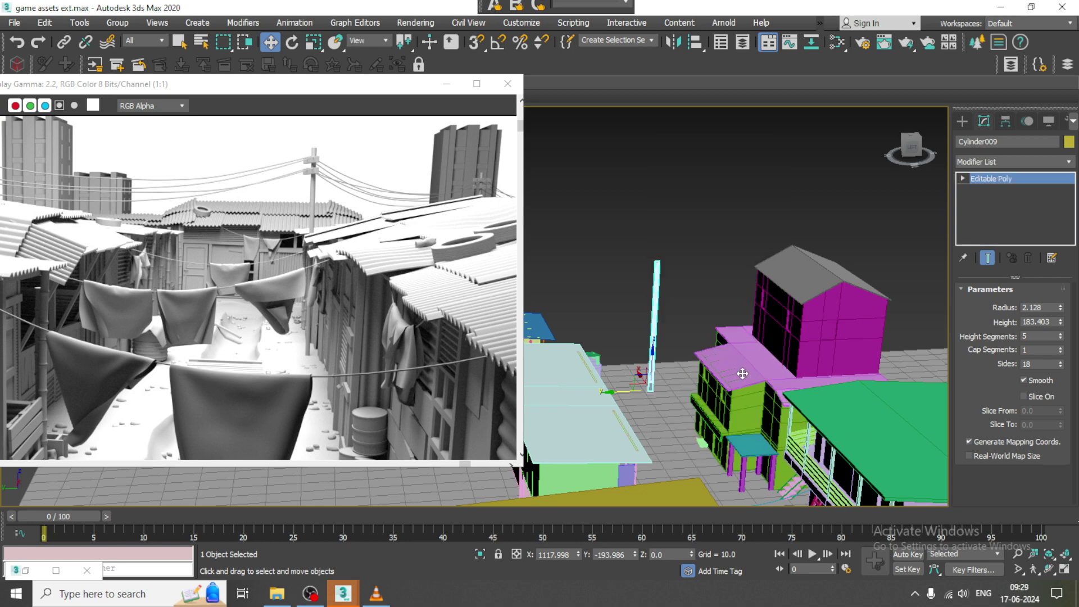
scroll(710, 303, "up", 3)
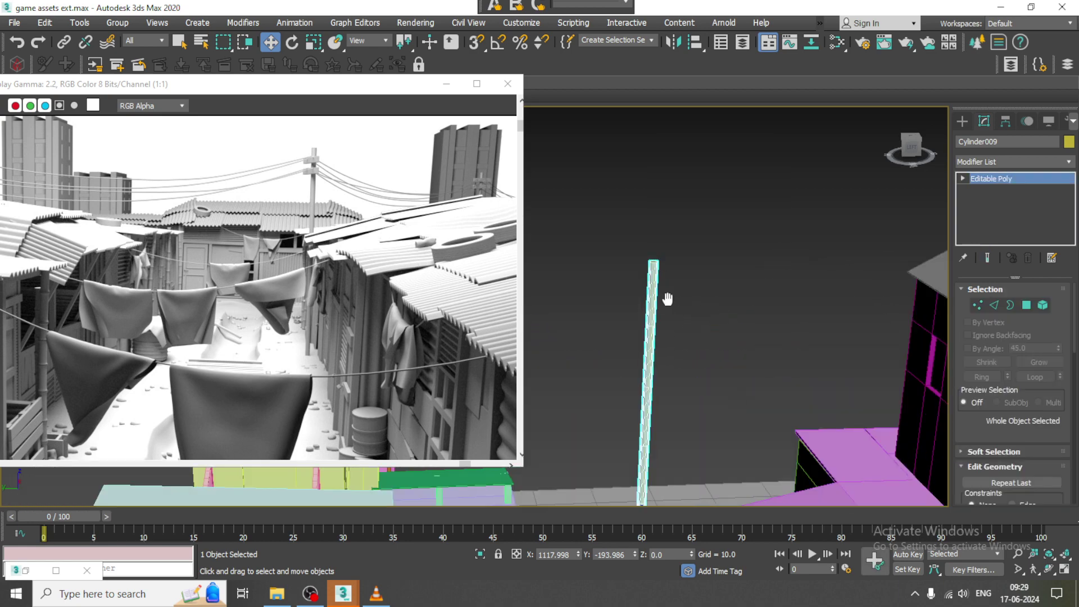
left_click(962, 120)
left_click(989, 200)
key("alt+w")
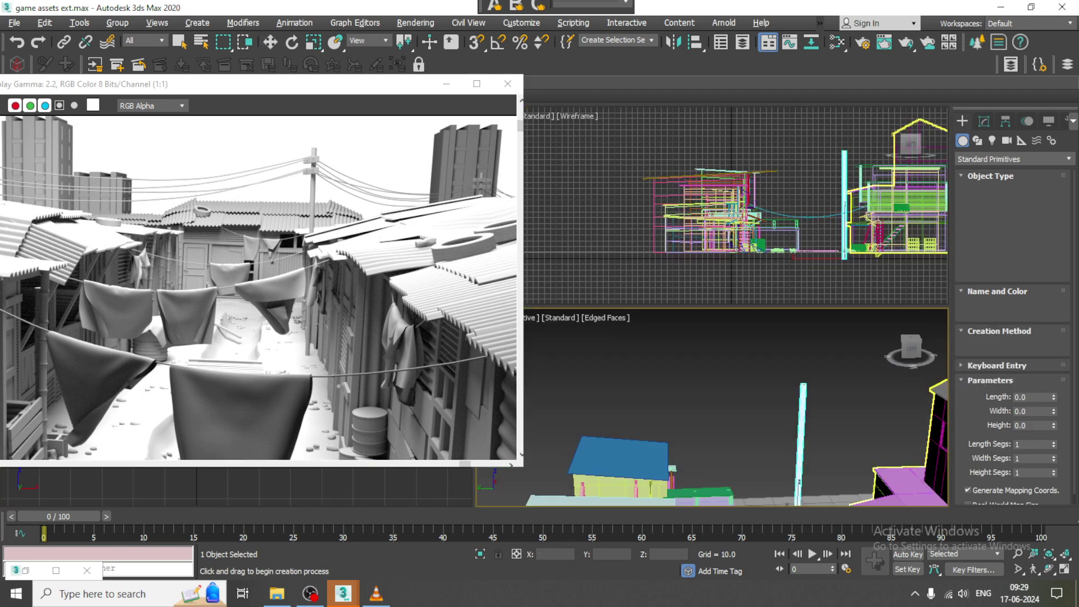
middle_click_drag(740, 412, 698, 390)
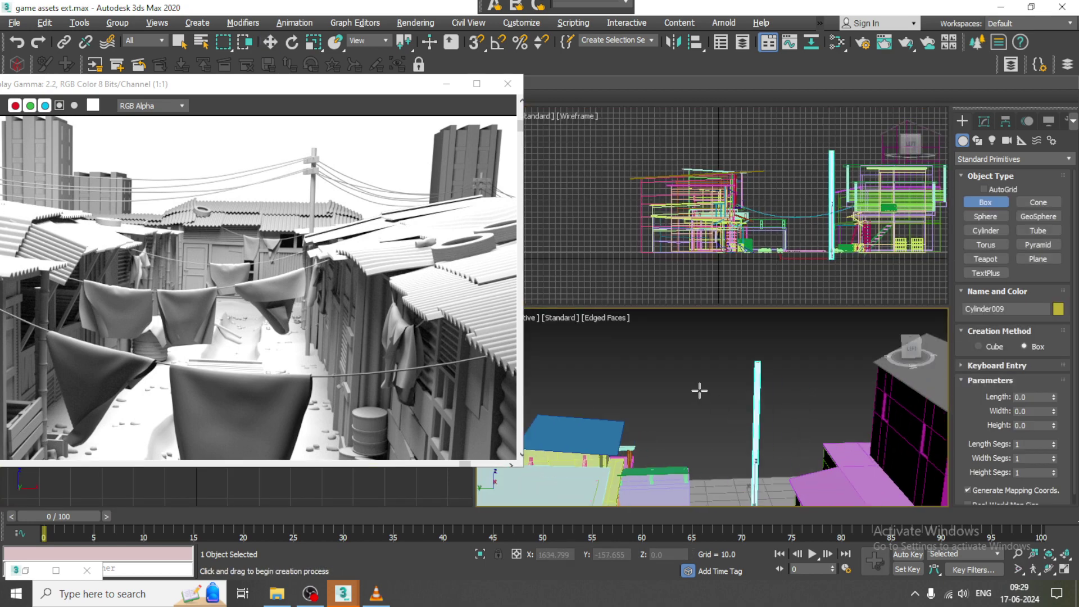
key("alt+w")
scroll(699, 390, "up", 3)
middle_click_drag(673, 321, 754, 339)
key("alt+w")
middle_click(347, 489)
key("alt+w")
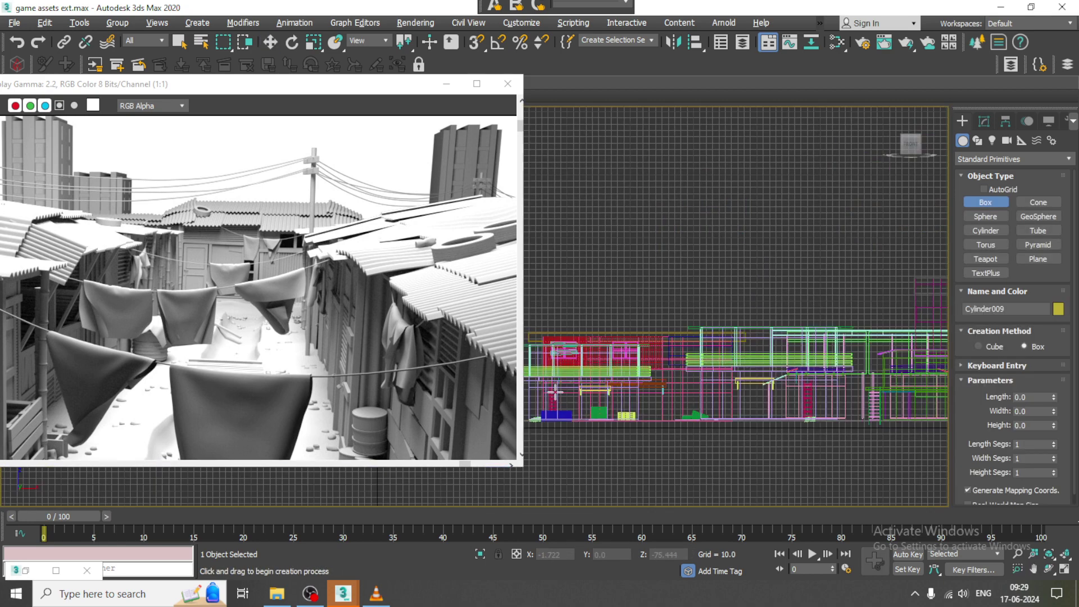
scroll(927, 426, "up", 4)
middle_click_drag(927, 427, 626, 388)
scroll(659, 335, "down", 4)
scroll(627, 360, "up", 3)
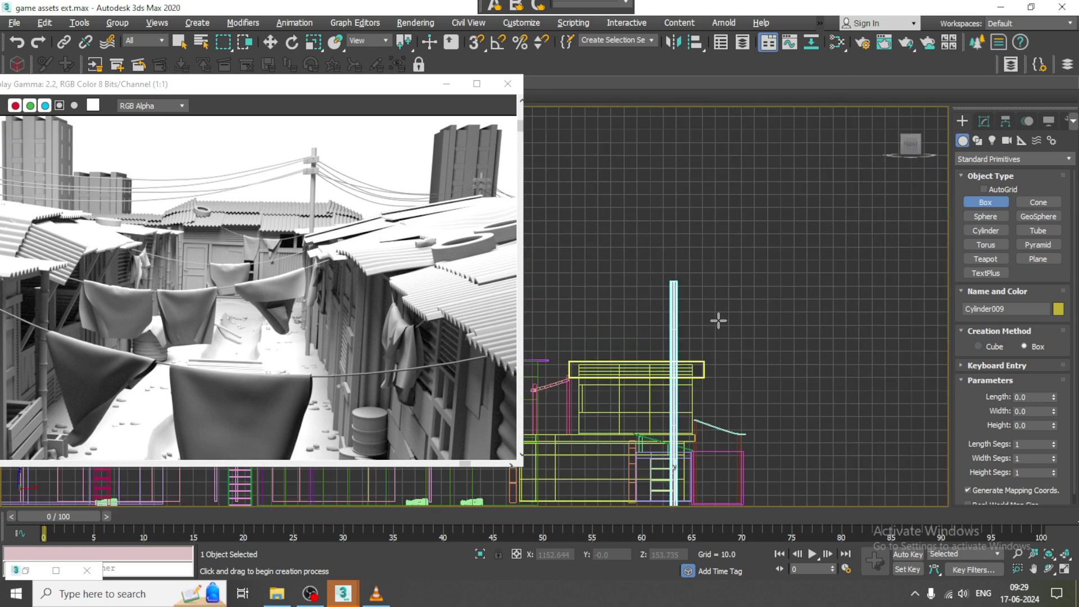
key("alt+w")
middle_click_drag(766, 241, 681, 210)
key("alt+w")
scroll(775, 241, "up", 2)
scroll(687, 274, "up", 2)
middle_click_drag(687, 274, 712, 286)
scroll(660, 247, "up", 1)
middle_click_drag(661, 247, 704, 286)
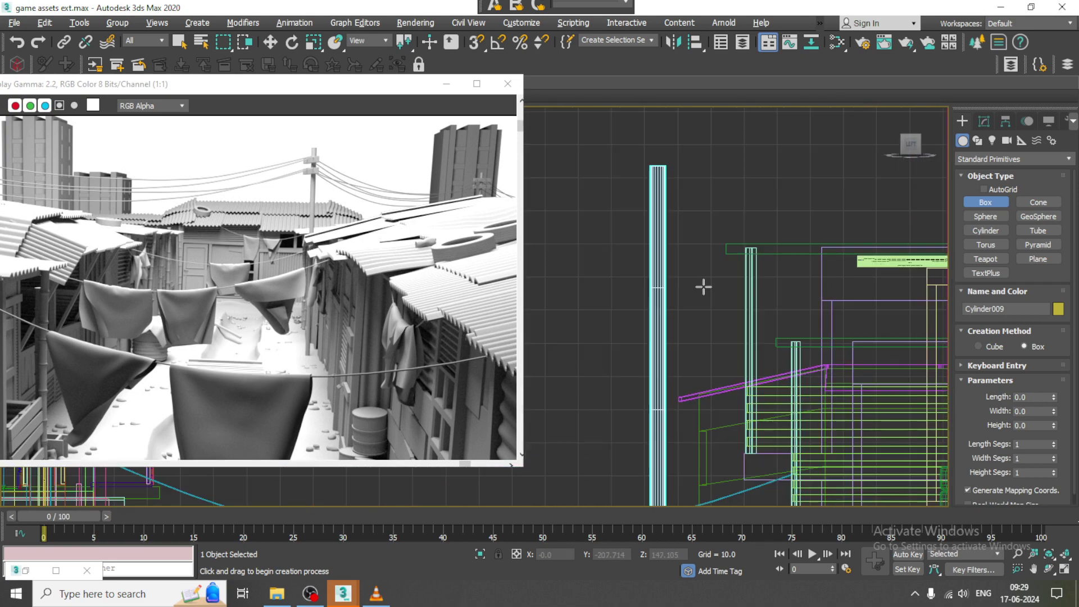
left_click_drag(606, 187, 651, 198)
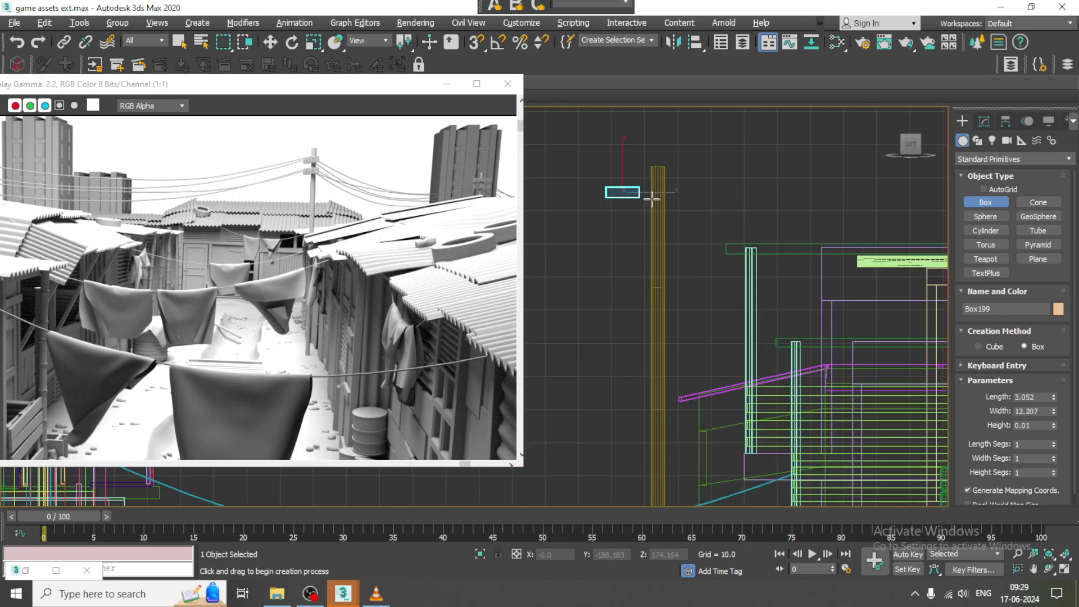
right_click(713, 212)
Create a box crossarm about 48 wide, 6.9 high and 1.2 thick across the upper part of the pole
key("alt+w")
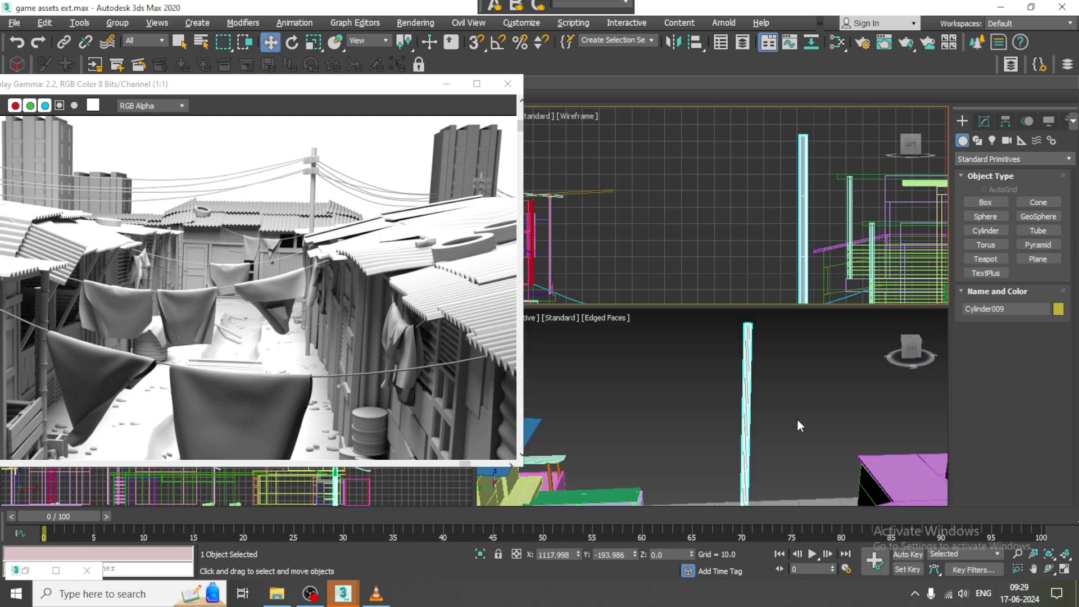
middle_click_drag(814, 272, 733, 255)
key("alt+w")
left_click(988, 202)
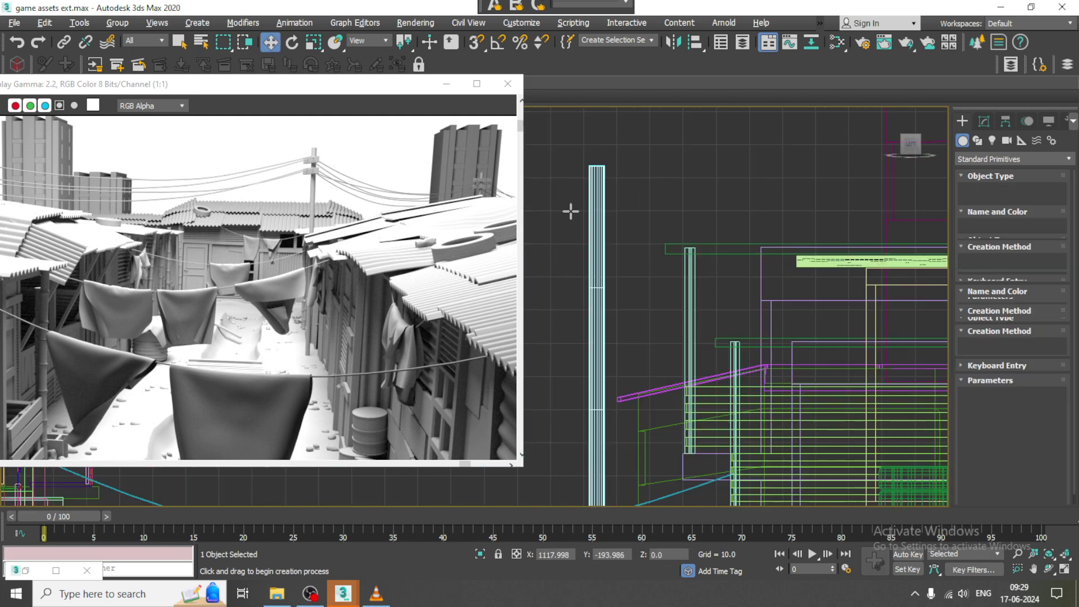
middle_click_drag(600, 209, 606, 219)
left_click_drag(594, 225, 739, 249)
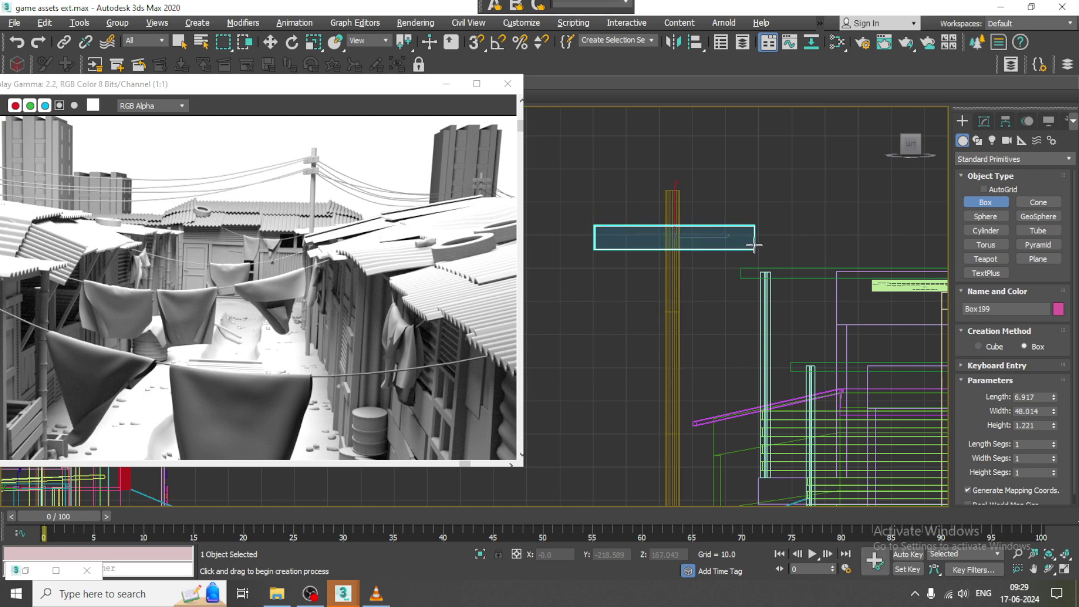
left_click(754, 245)
right_click(754, 246)
Move the crossarm along X to about 1116.228 so that it sits against the pole
key("alt+w")
middle_click(754, 429)
key("alt+w")
key("z")
scroll(747, 413, "down", 8)
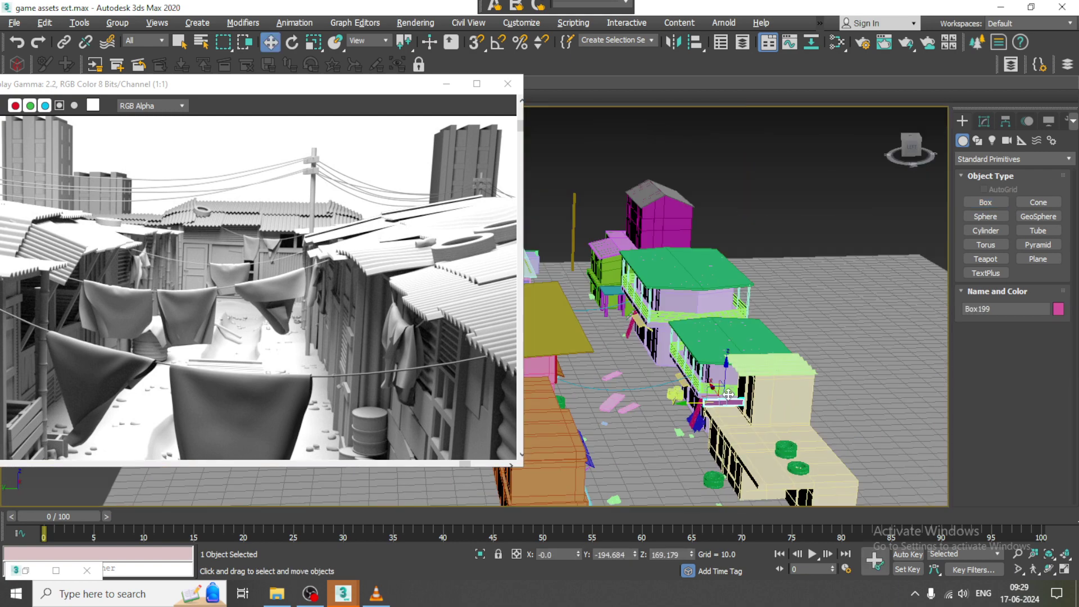
scroll(728, 395, "down", 5)
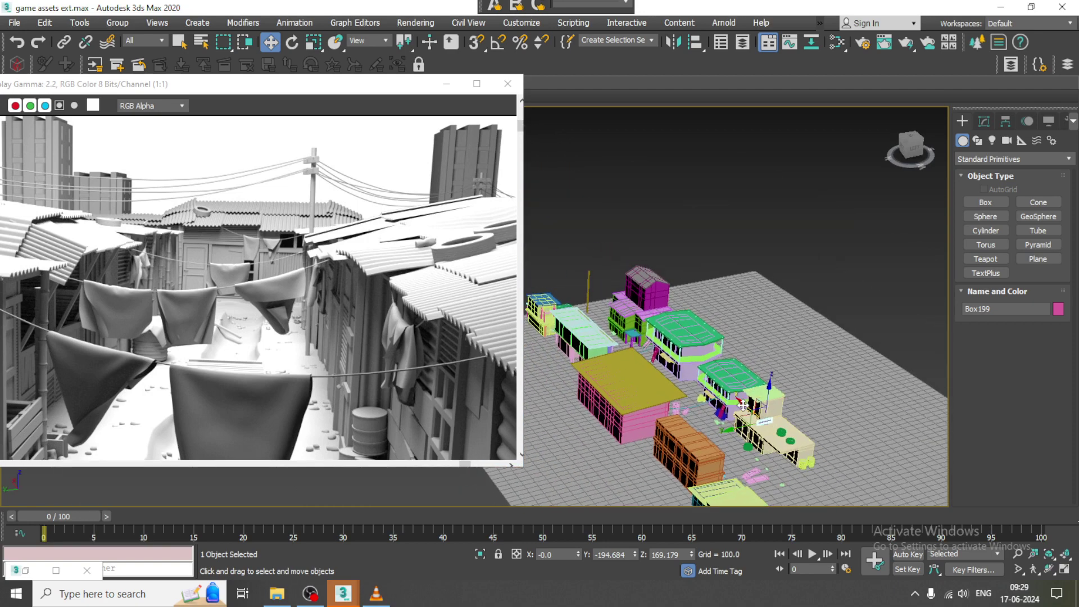
scroll(568, 275, "up", 10)
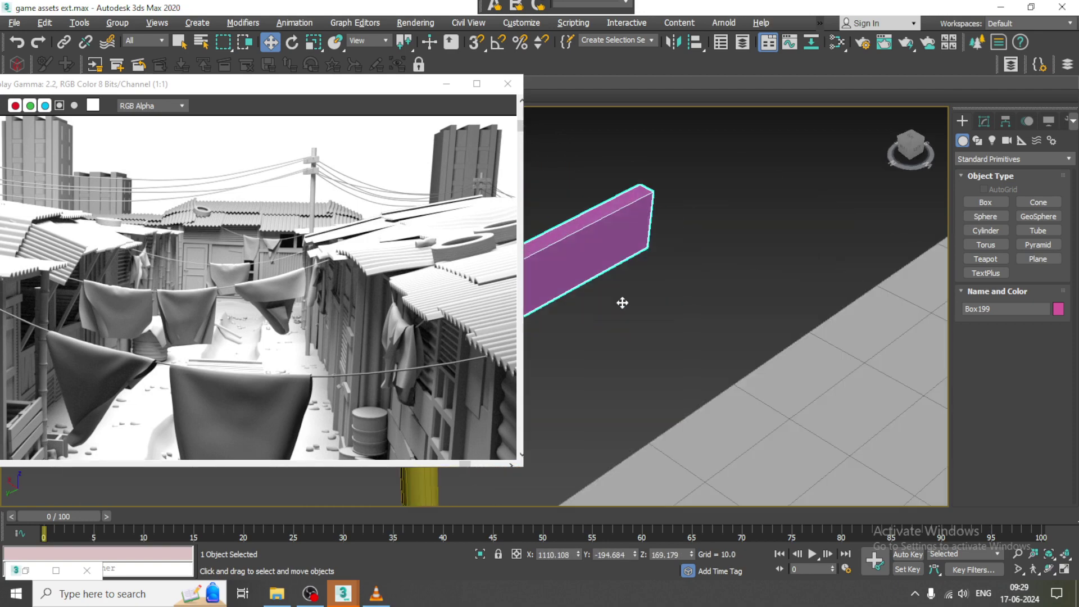
scroll(549, 308, "up", 5)
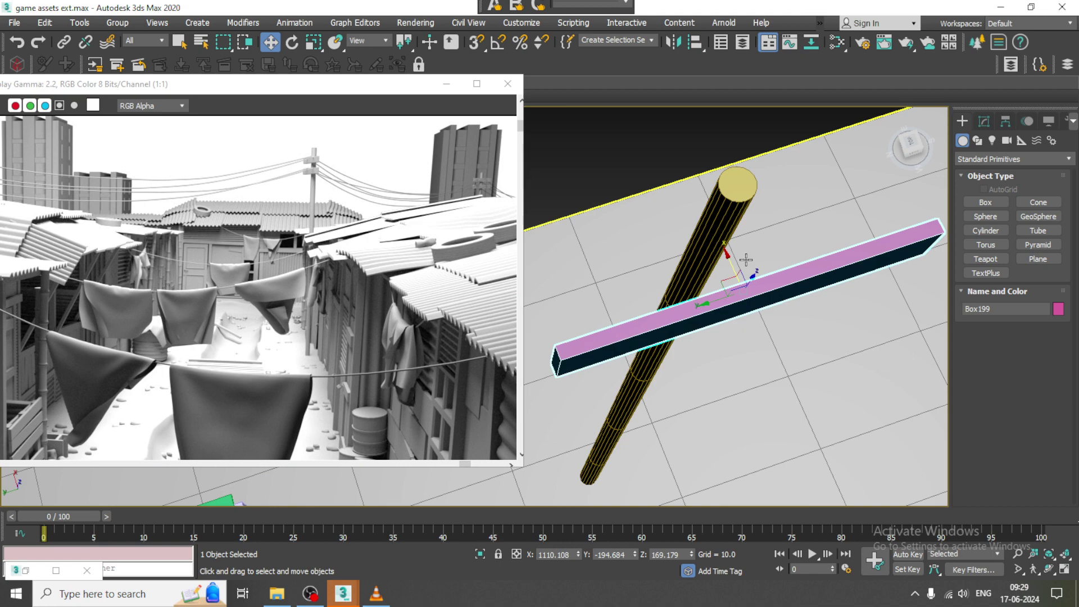
left_click_drag(729, 264, 688, 226)
Copy the crossarm about 15 units straight down to form a second crossarm on the pole
key("alt+w")
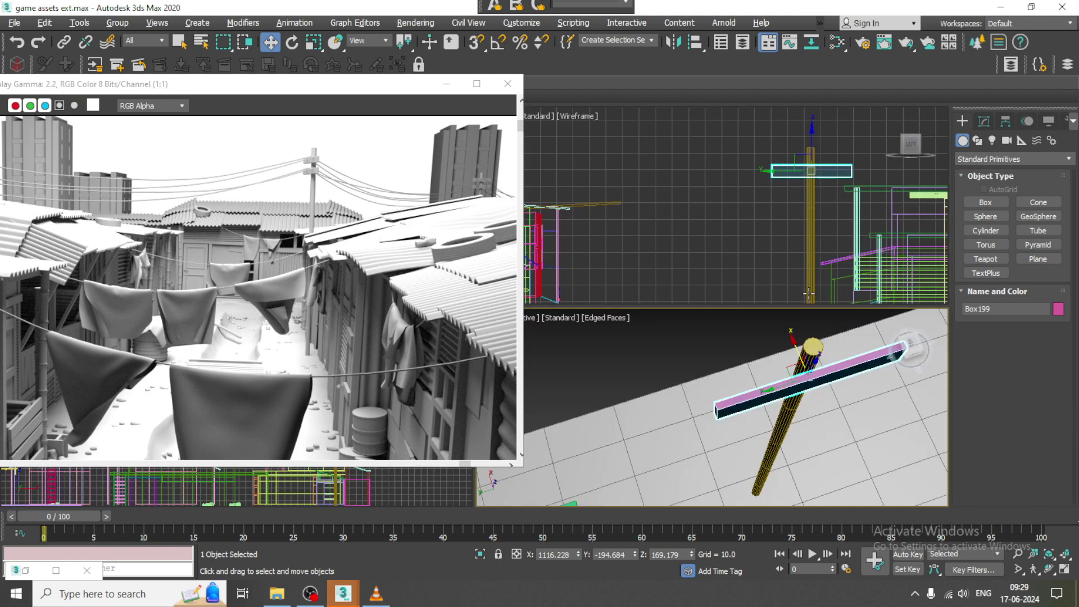
middle_click_drag(836, 194, 799, 190)
key("alt+w")
middle_click_drag(664, 205, 756, 222)
scroll(297, 176, "up", 1)
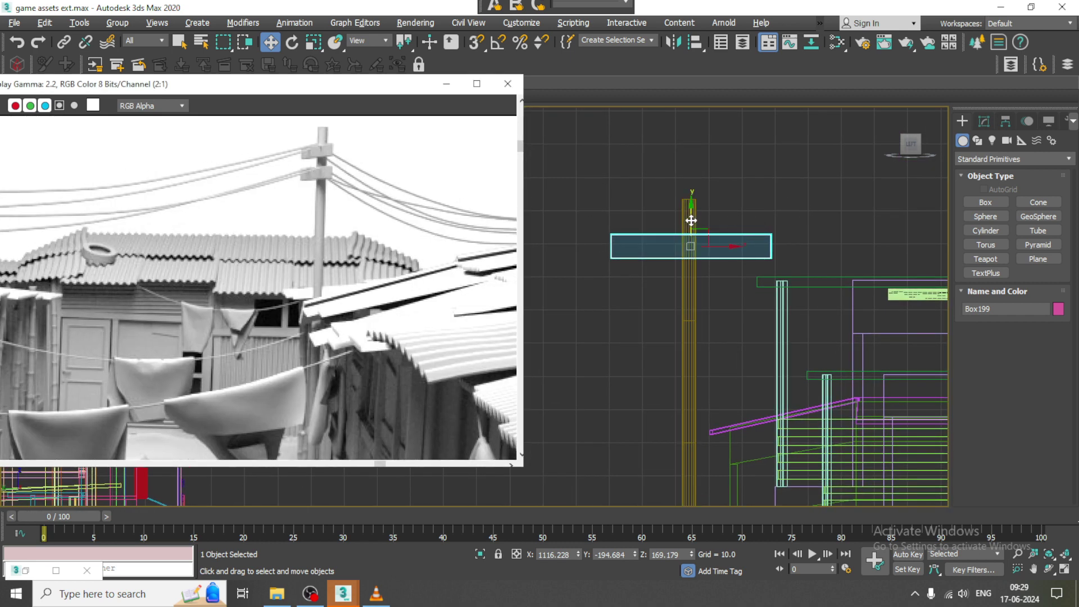
left_click_drag(692, 221, 705, 270, "shift")
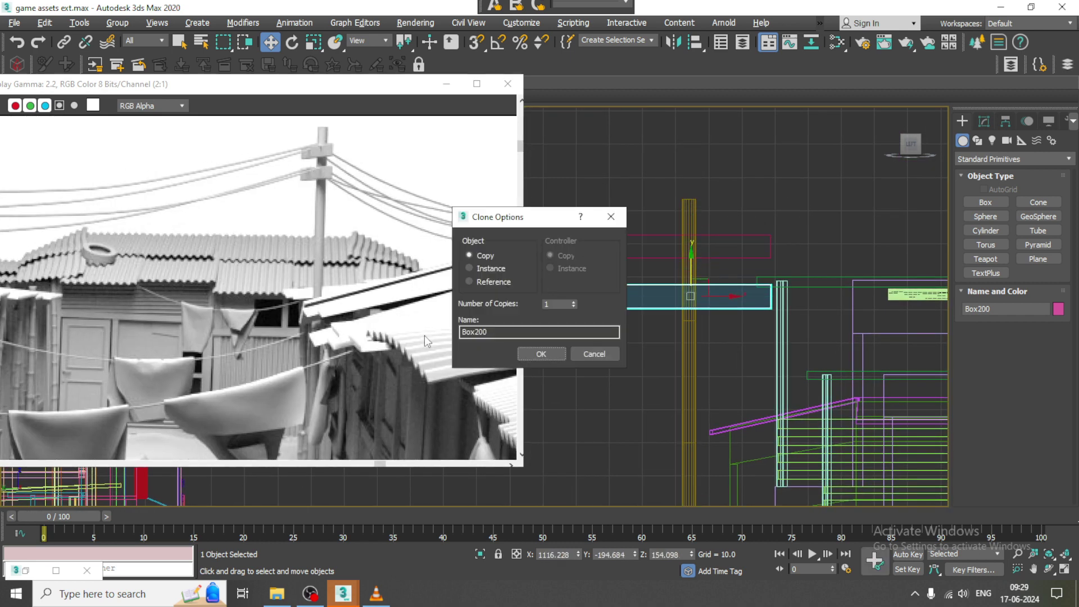
left_click(541, 354)
Copy the pole together with its lower crossarm partway along the street, beside the green-roofed houses
scroll(253, 267, "down", 3)
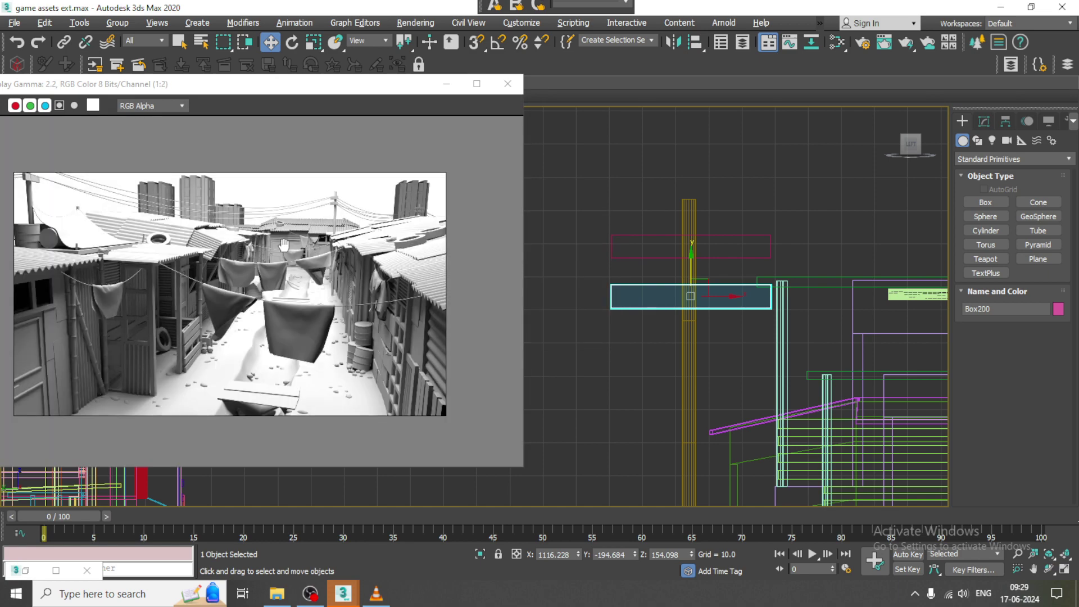
key("alt+w")
key("alt+w")
middle_click_drag(805, 375, 737, 304)
scroll(737, 303, "down", 4)
middle_click_drag(748, 349, 739, 285, "alt")
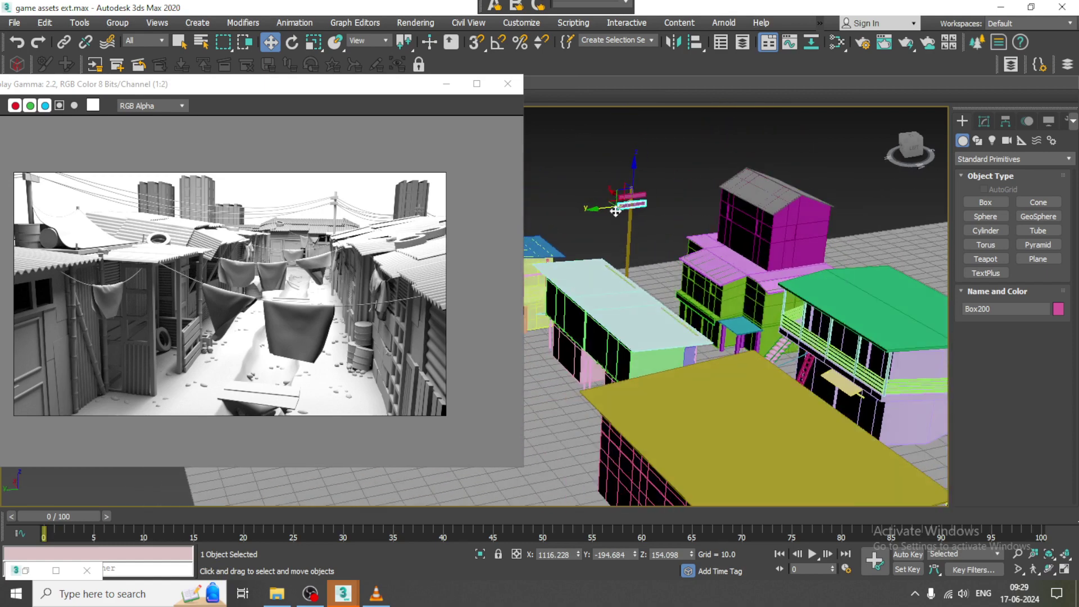
left_click(631, 222, "ctrl")
middle_click_drag(631, 222, 653, 226, "alt")
left_click_drag(608, 215, 972, 388, "shift")
key("ctrl+v")
left_click(556, 354)
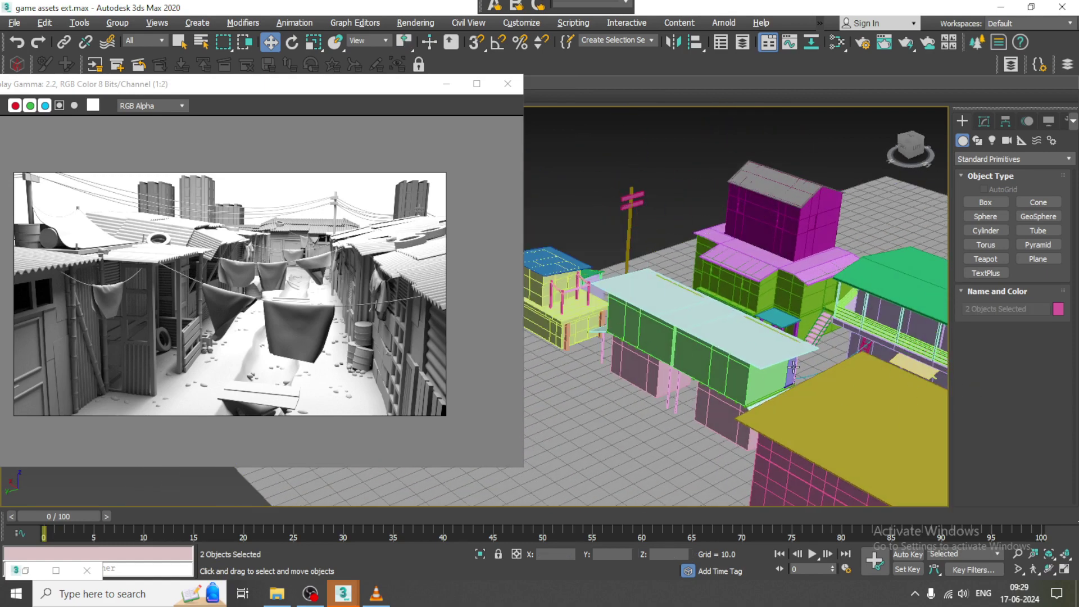
Shift the copied pole about 14 units along negative Y, closer to the green-roofed houses
mouse_move(793, 368)
middle_mouse_down("alt")
mouse_move(599, 315)
mouse_move(393, 284)
middle_mouse_up("alt")
mouse_move(595, 343)
middle_mouse_down("alt")
mouse_move(573, 294)
mouse_move(679, 349)
middle_mouse_up("alt")
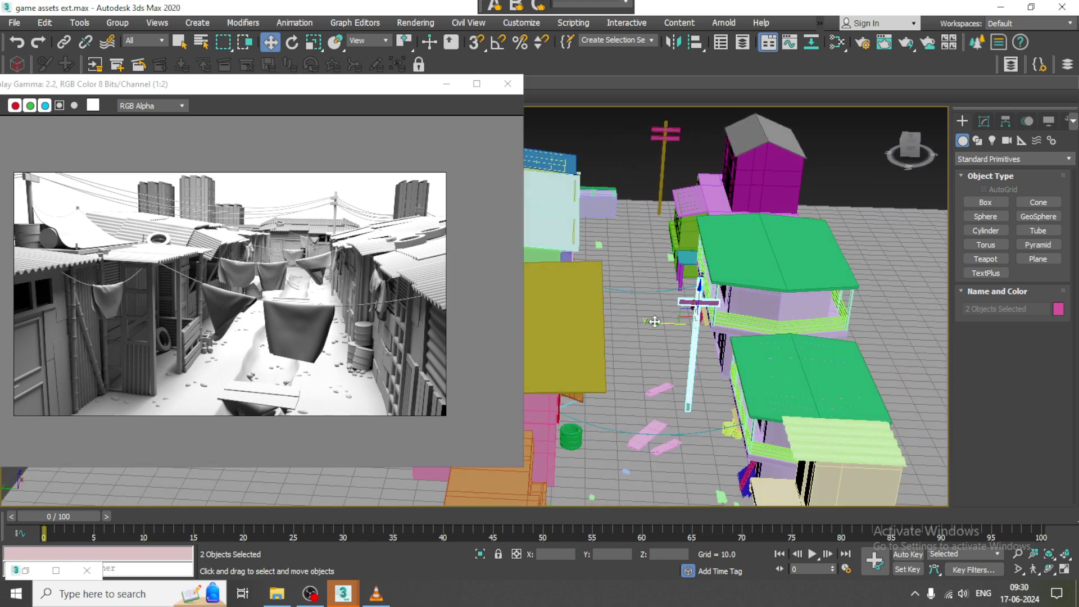
left_click_drag(654, 321, 667, 322)
Copy the second pole's crossarm about 15 units straight down as an independent copy
left_click(654, 140)
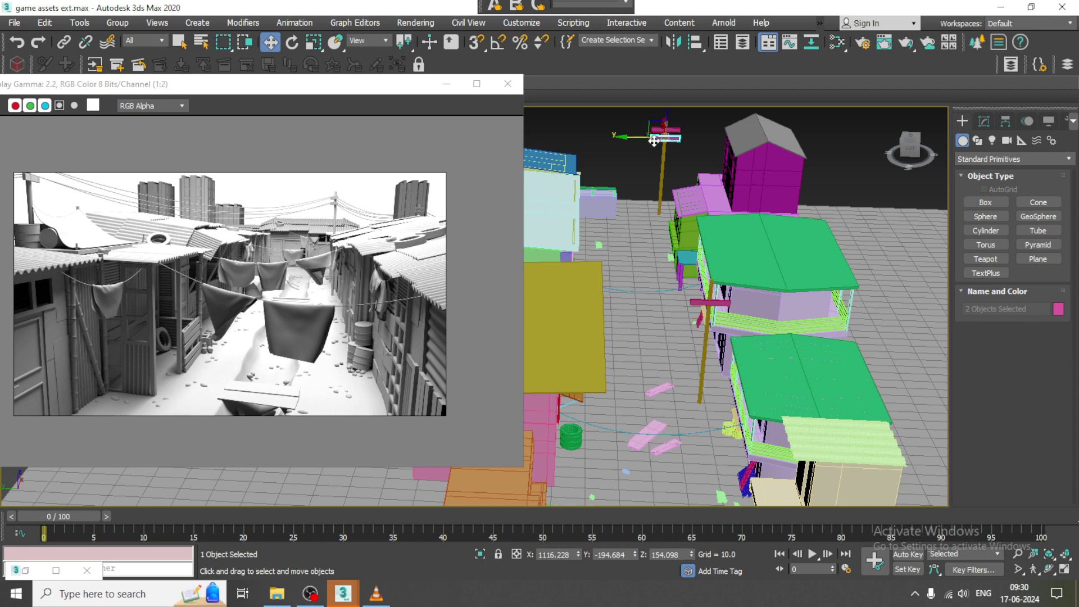
left_click(714, 302)
key("alt+w")
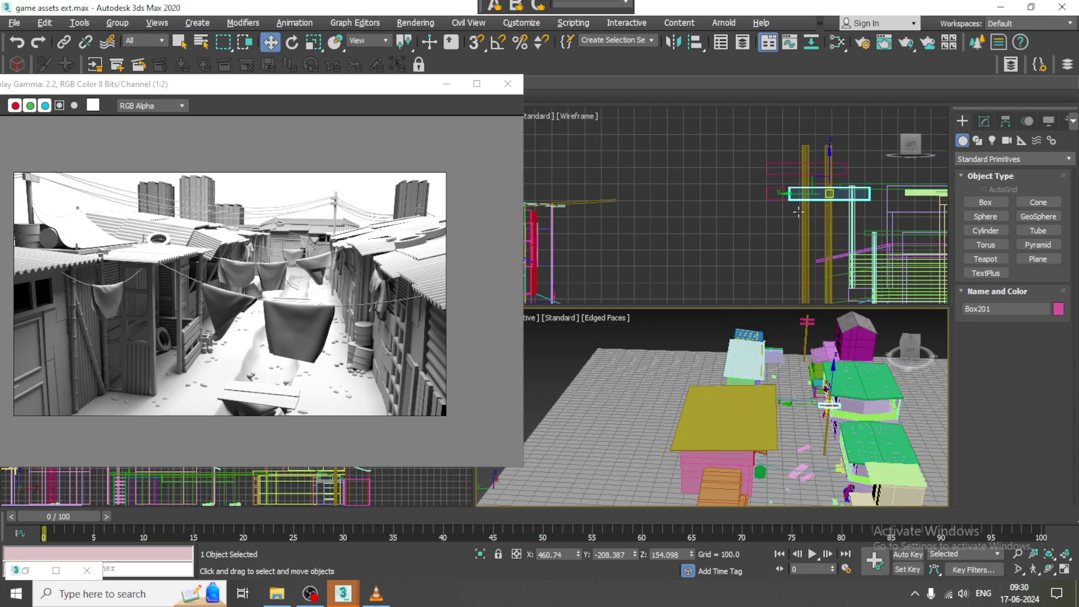
key("alt+w")
mouse_move(798, 212)
middle_mouse_down()
mouse_move(773, 199)
mouse_move(795, 202)
middle_mouse_up()
left_click_drag(659, 264, 659, 281, "shift")
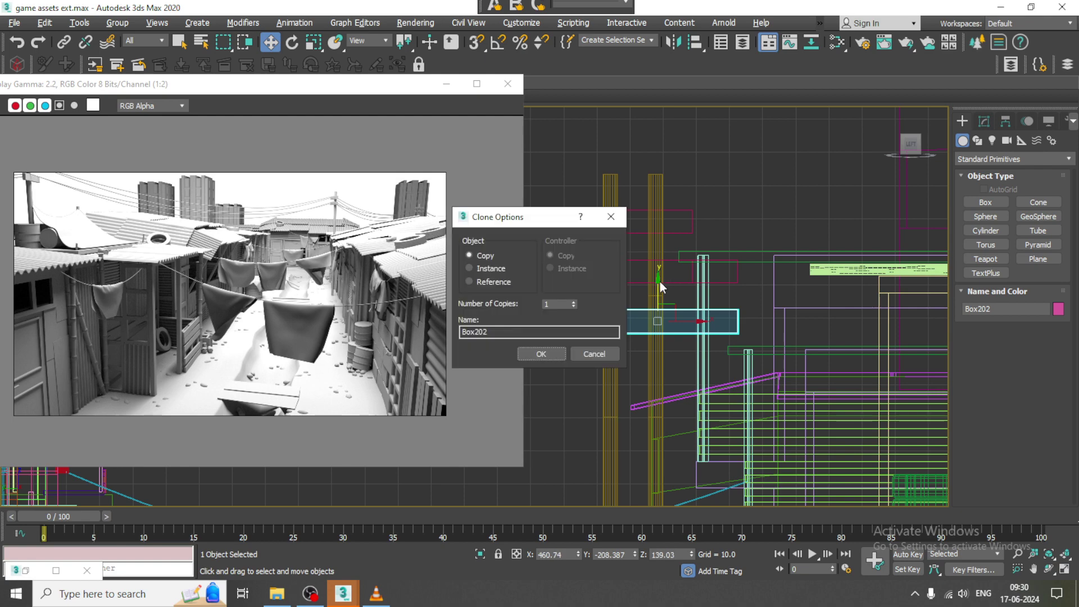
left_click(539, 351)
Select both crossarms of the second pole and raise them slightly towards its top
key("alt+w")
mouse_move(648, 399)
middle_mouse_down("alt")
mouse_move(724, 400)
mouse_move(656, 273)
mouse_move(682, 302)
mouse_move(675, 314)
middle_mouse_up("alt")
key("alt+w")
left_click(689, 329, "ctrl")
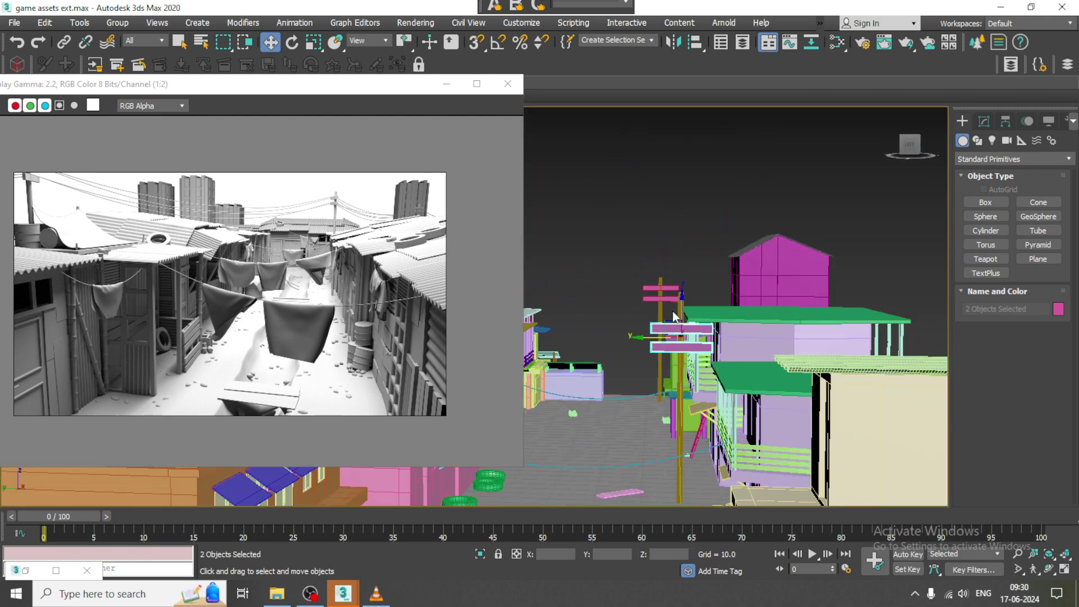
left_click_drag(681, 299, 684, 294)
Copy the second pole with both crossarms to the near end of the street, beside the cream building
middle_click_drag(683, 294, 707, 339, "alt")
left_click(674, 369, "ctrl")
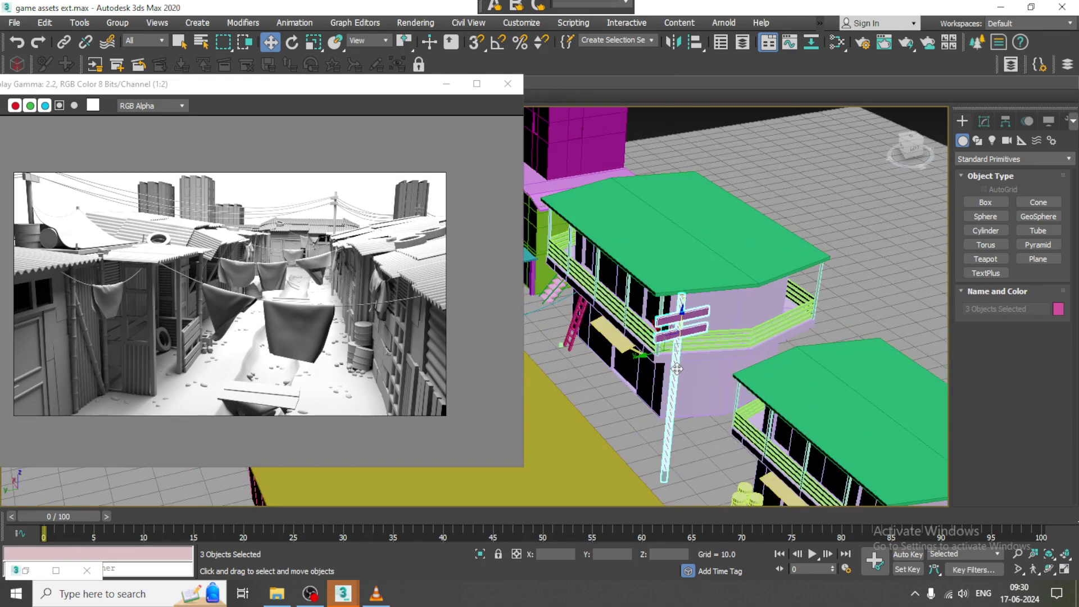
scroll(674, 369, "down", 8)
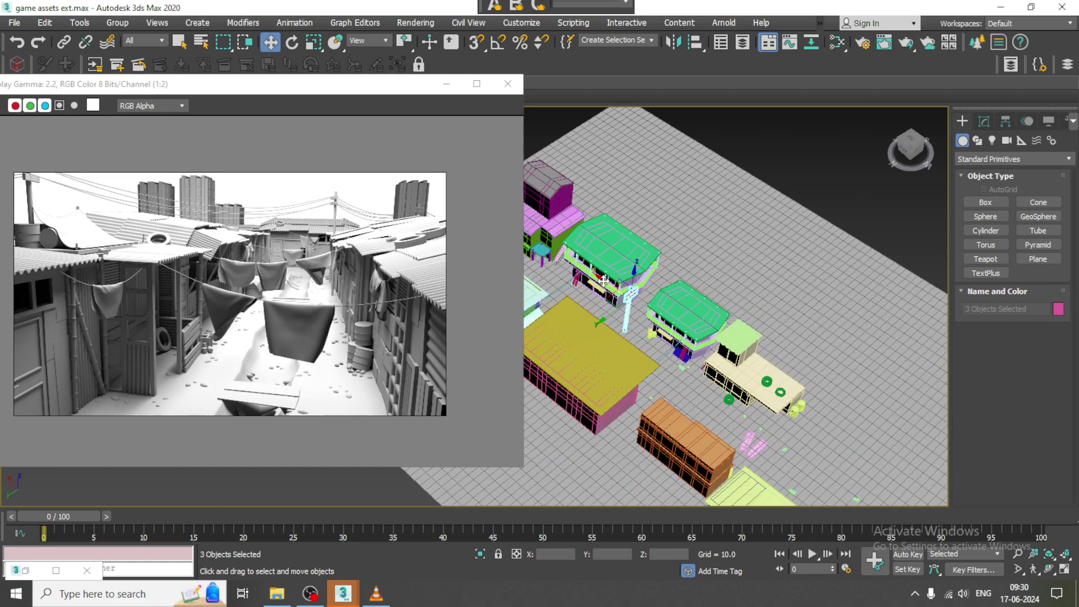
mouse_move(604, 280)
left_mouse_down()
mouse_move(768, 374)
mouse_move(743, 371)
left_mouse_up()
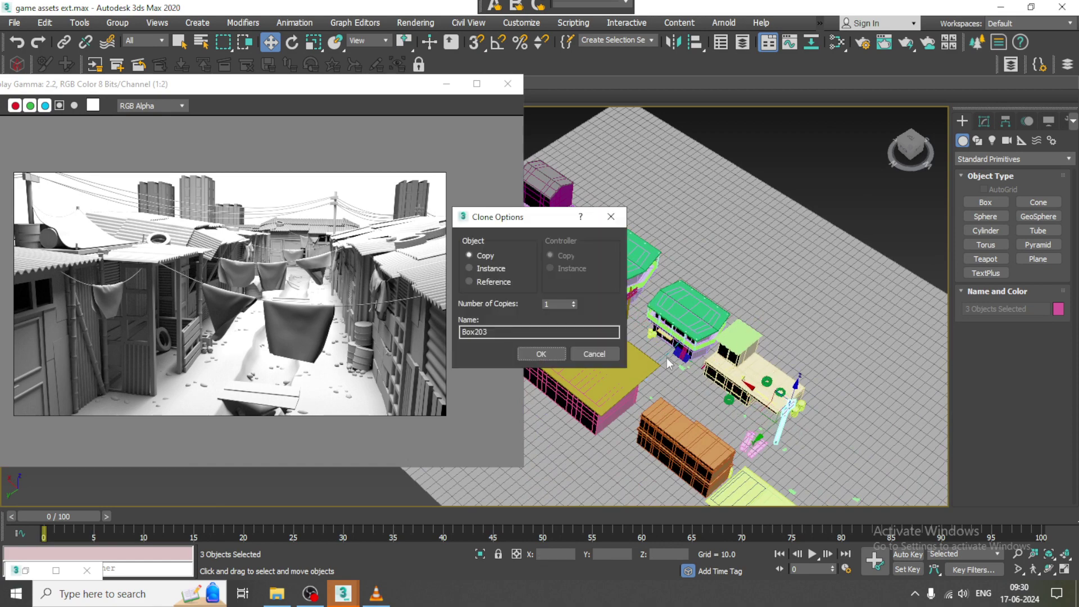
left_click(549, 359)
Start a Line spline in the Front view at the crossarm of the pole at the far end of the street
mouse_move(749, 385)
middle_mouse_down("alt")
mouse_move(685, 298)
mouse_move(703, 284)
middle_mouse_up("alt")
mouse_move(777, 320)
middle_mouse_down("alt")
mouse_move(737, 281)
mouse_move(729, 362)
middle_mouse_up("alt")
key("alt+w")
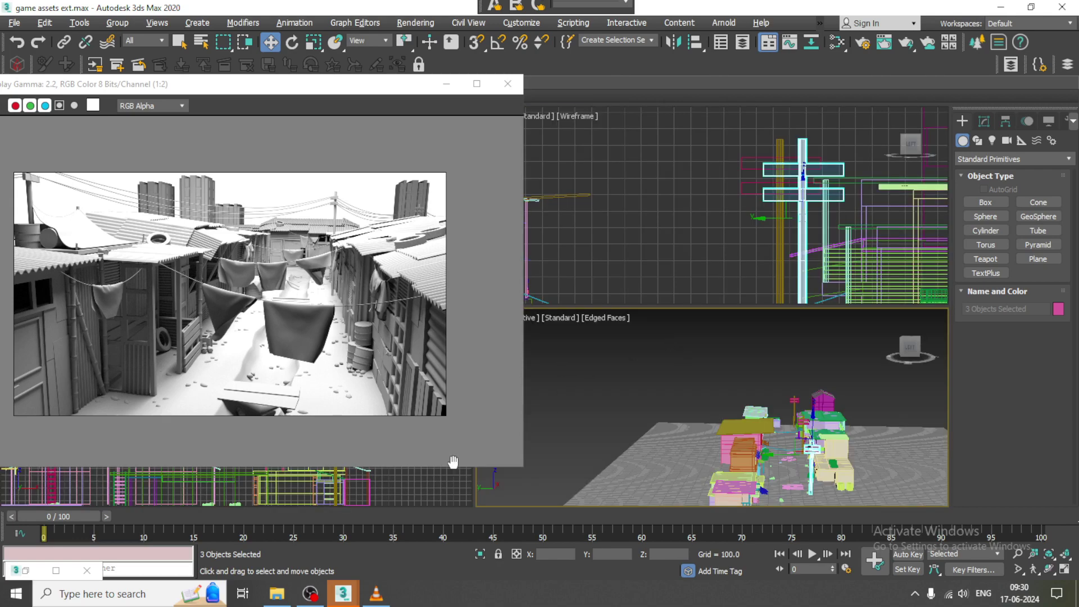
middle_click(388, 486)
key("alt+w")
key("z")
scroll(661, 331, "down", 2)
middle_click_drag(660, 329, 743, 339)
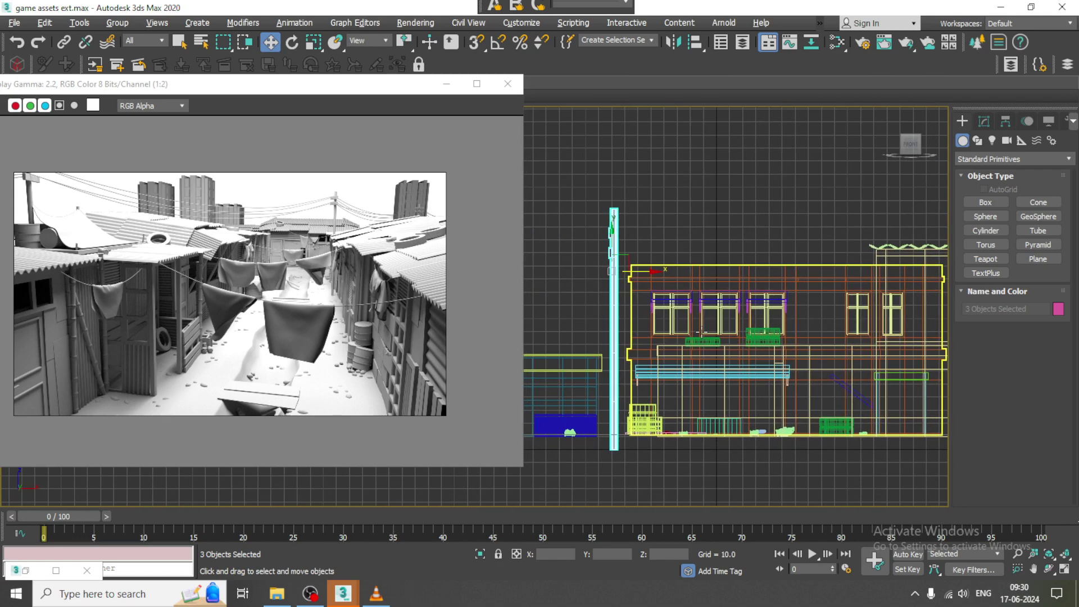
scroll(701, 327, "down", 5)
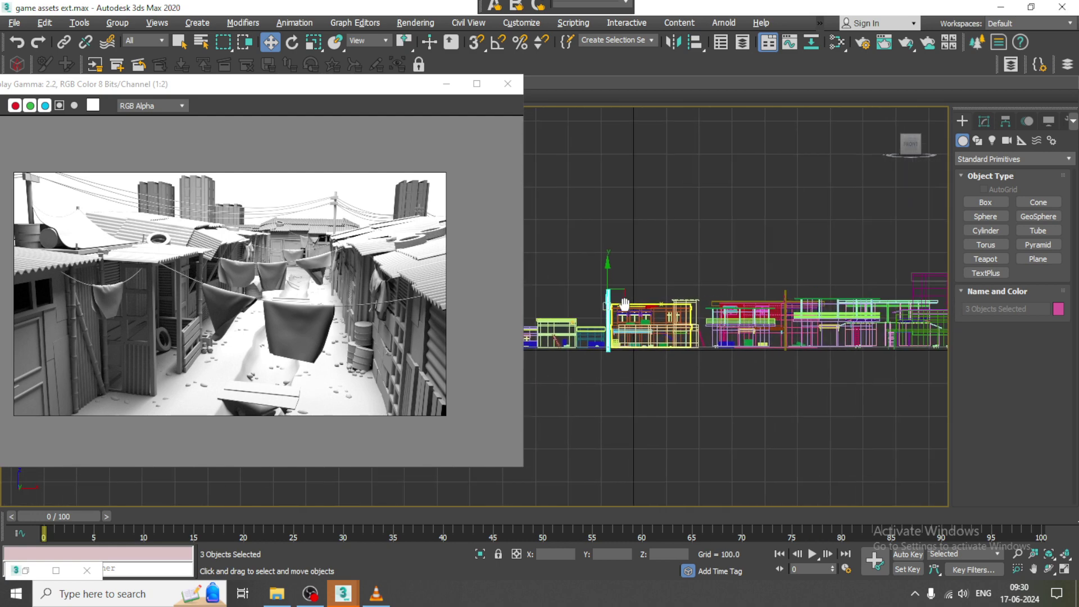
scroll(799, 312, "up", 3)
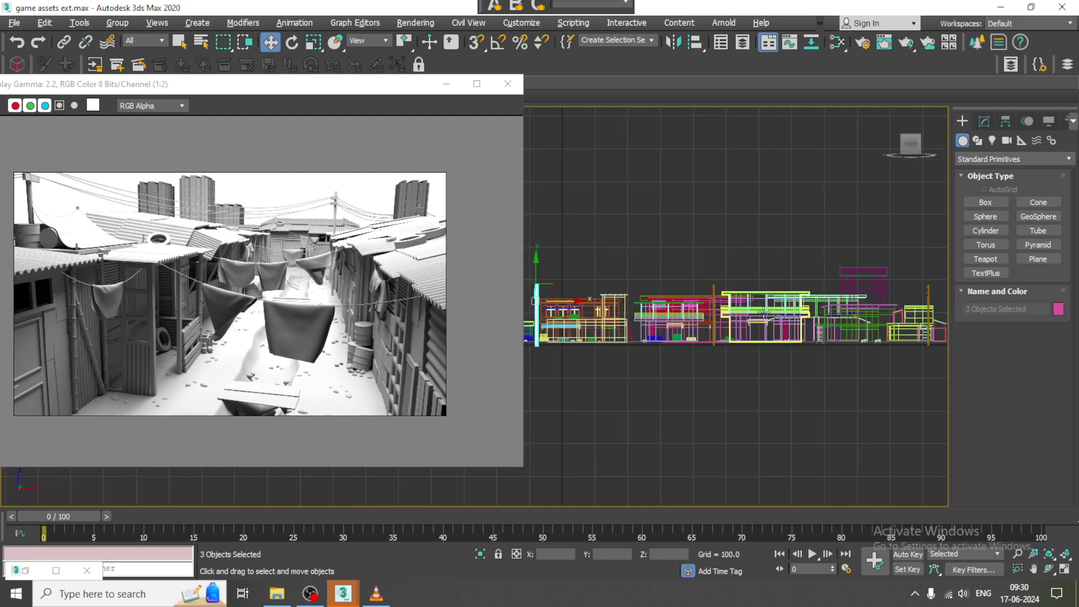
left_click(977, 140)
middle_click_drag(933, 315, 857, 315)
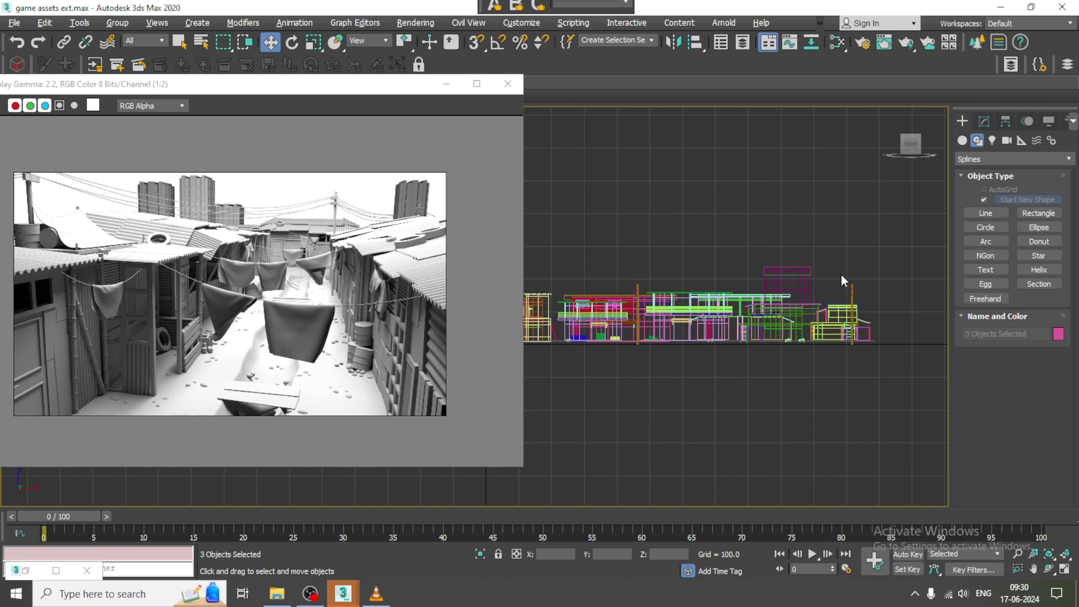
scroll(849, 277, "up", 5)
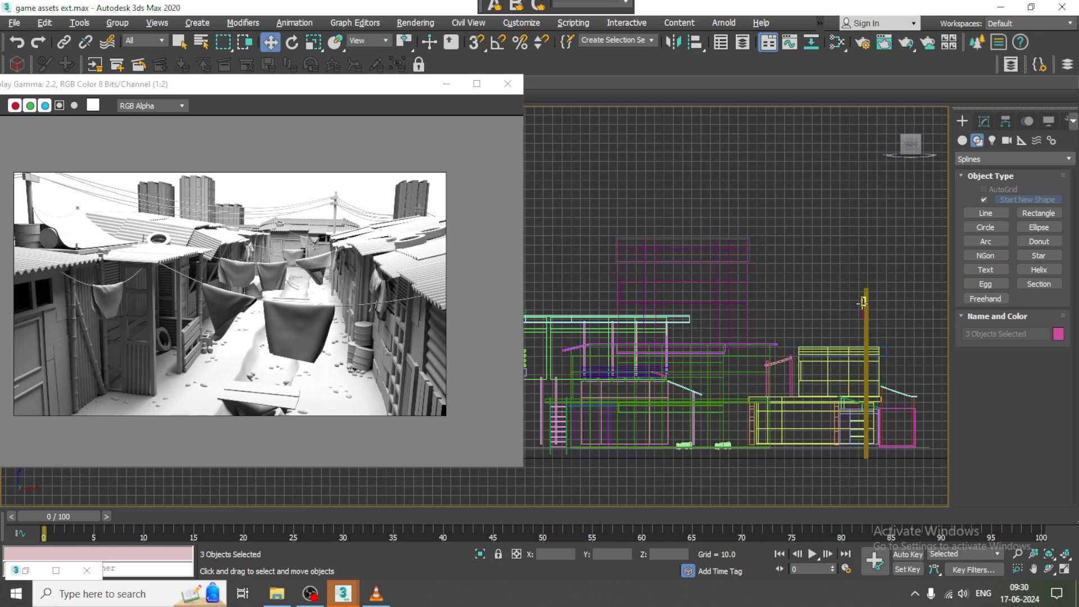
left_click(863, 302)
left_click(982, 212)
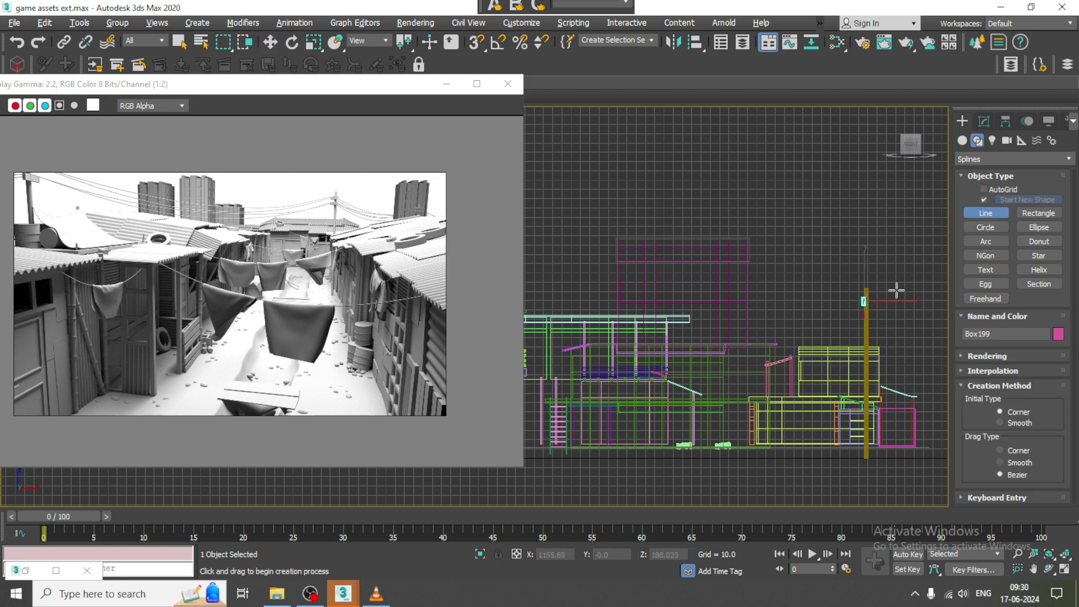
left_click(864, 301)
Continue the cable line through the middle pole's crossarm and finish it at the crossarm of the near-end pole
middle_click_drag(713, 313, 884, 323)
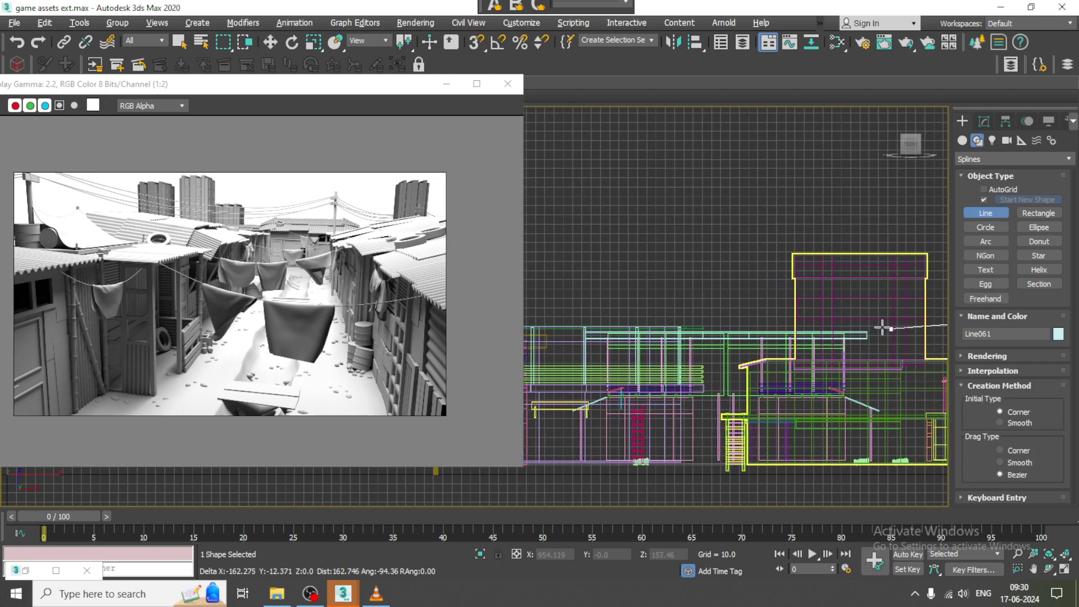
middle_click_drag(662, 320, 726, 319)
scroll(663, 318, "up", 2)
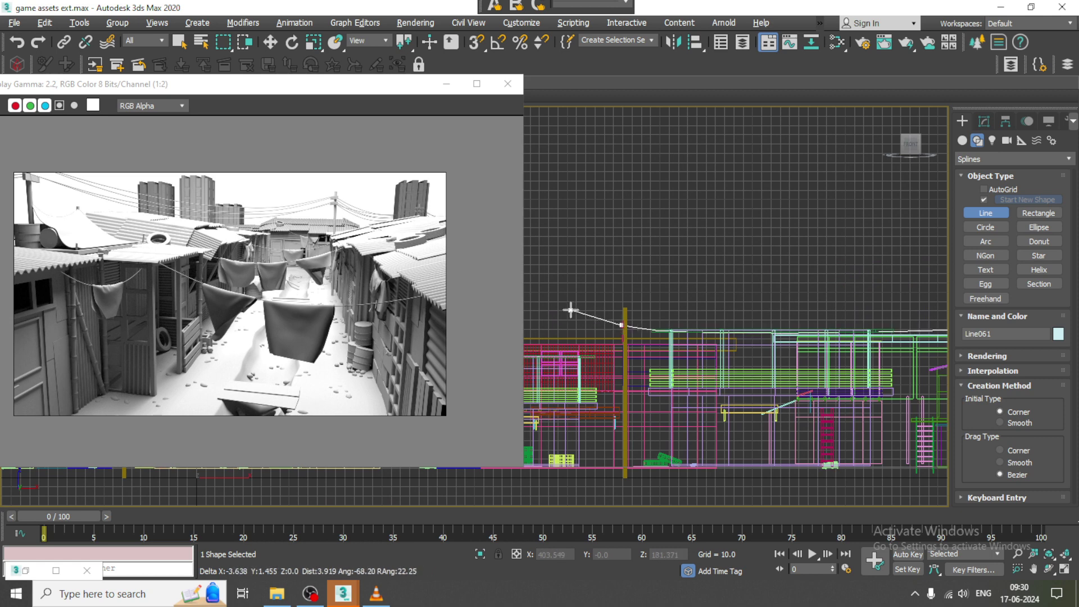
left_click(618, 323)
left_click_drag(476, 295, 516, 324)
middle_click_drag(701, 279, 792, 298)
scroll(739, 307, "down", 3)
middle_click_drag(646, 314, 801, 315)
scroll(779, 321, "up", 1)
scroll(627, 331, "up", 1)
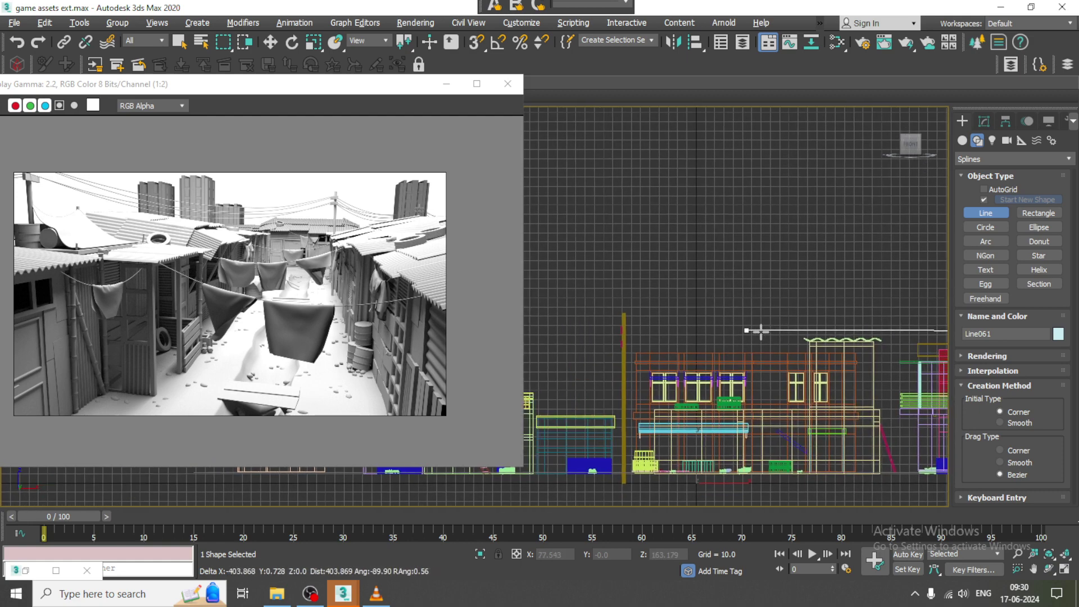
right_click(619, 329)
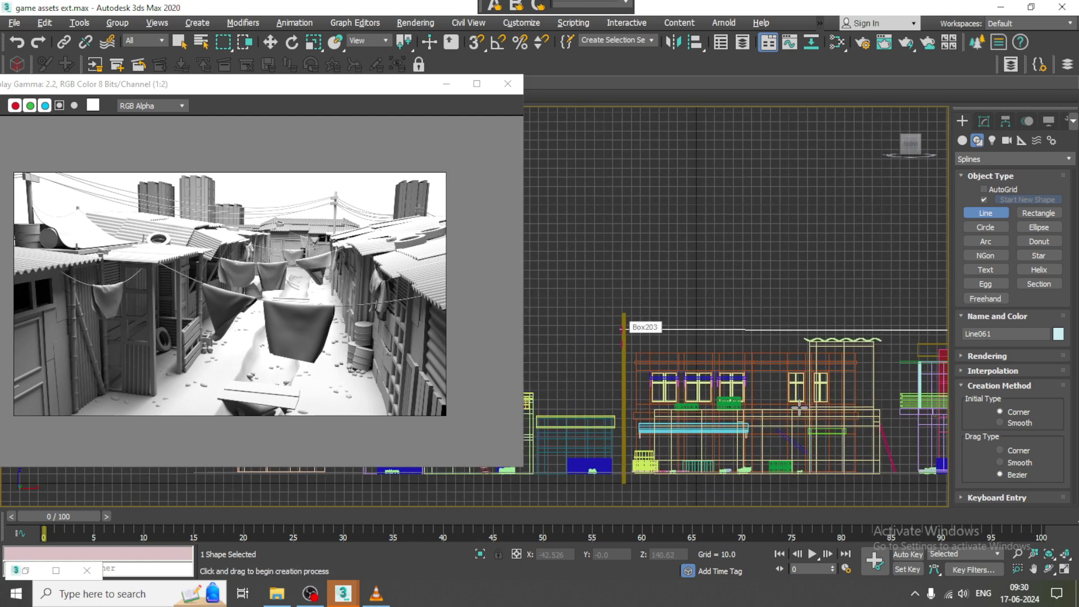
key("w")
Refine the cable line by inserting a vertex about midway along each of the two spans between the poles
right_click(735, 328)
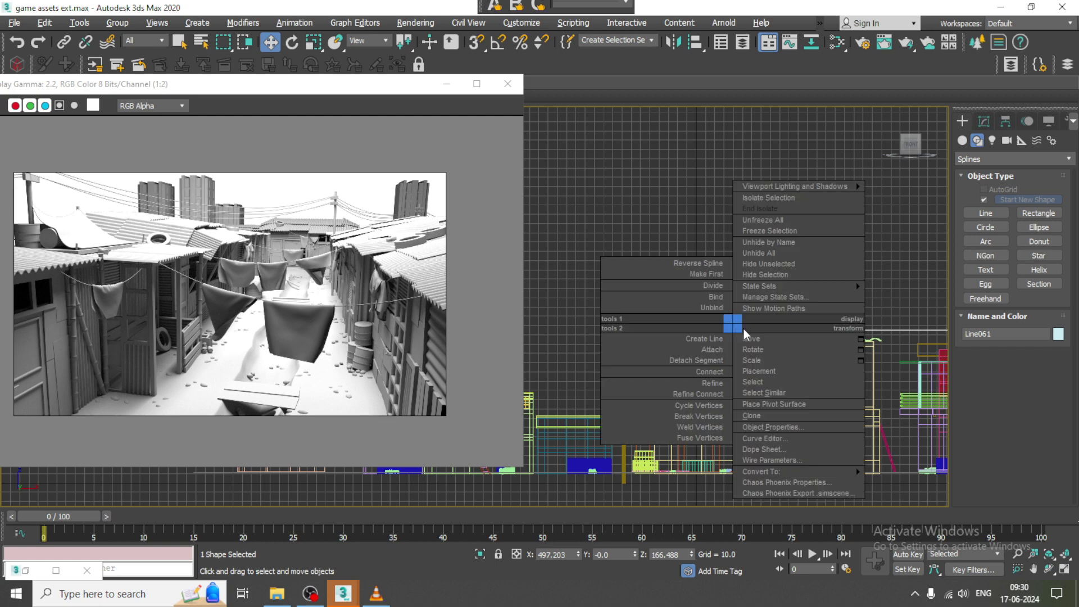
left_click(709, 381)
middle_click_drag(752, 351, 715, 348)
scroll(811, 315, "down", 2)
middle_click_drag(811, 315, 706, 330)
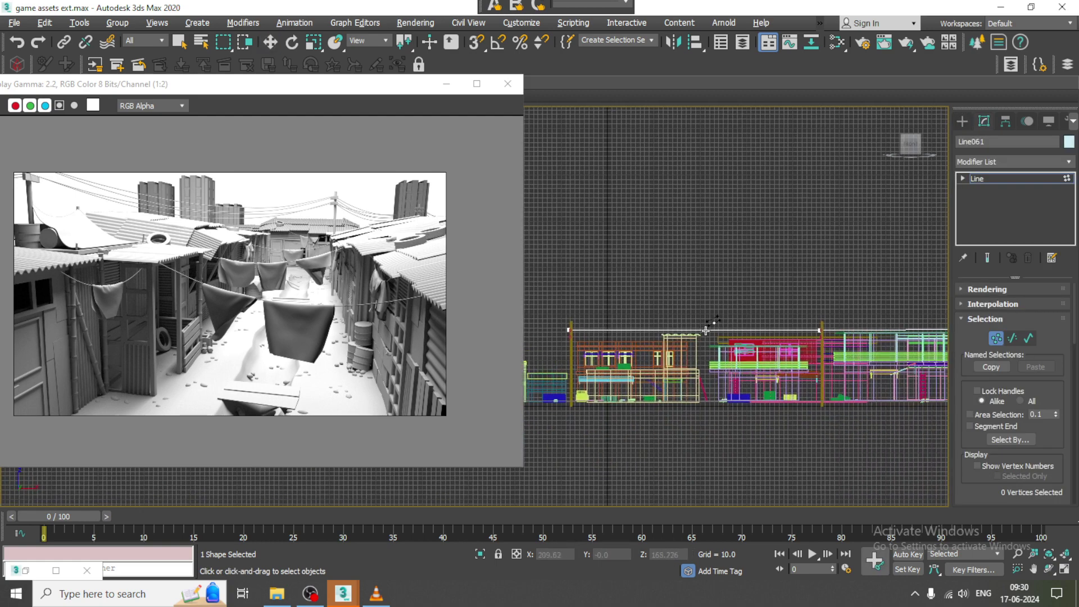
middle_click_drag(809, 342, 695, 344)
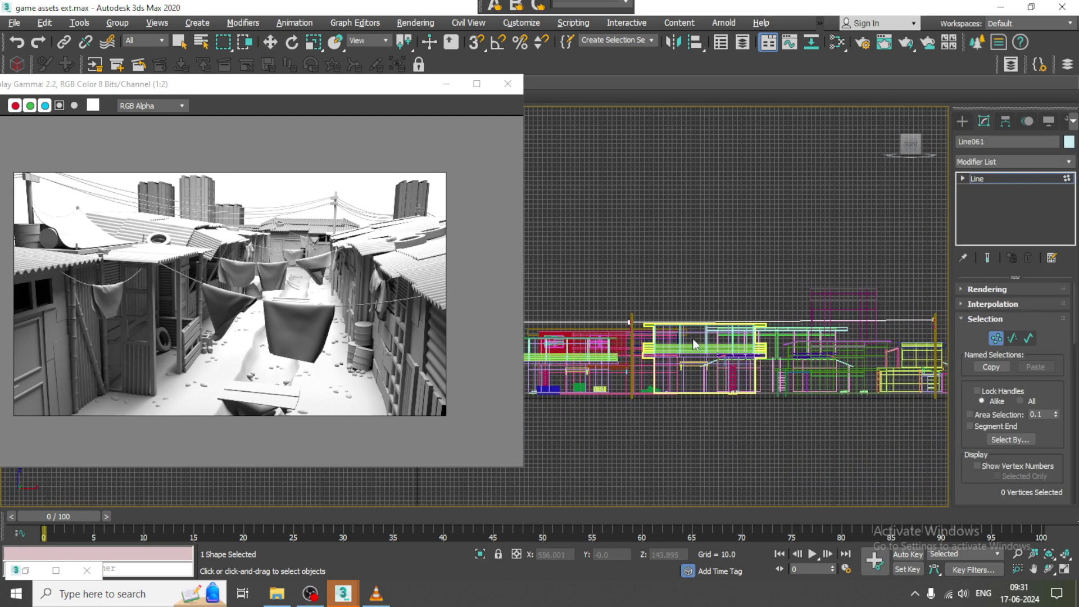
left_click(788, 320)
right_click(834, 329)
left_click_drag(801, 316, 745, 339)
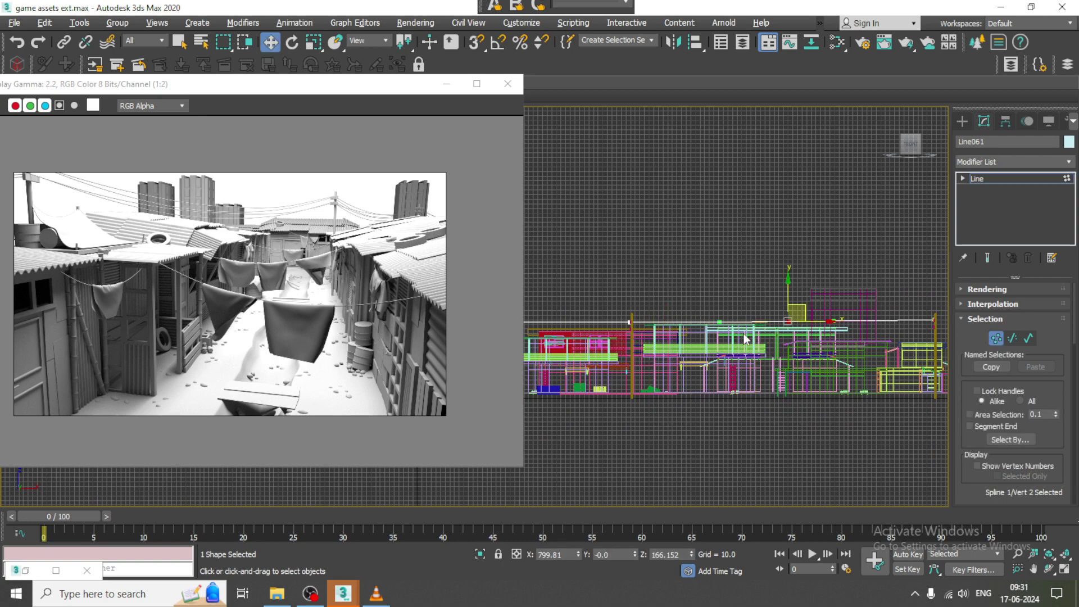
Convert both mid-span vertices to Smooth and lower them slightly so the cable sags between the poles
middle_click_drag(572, 337, 673, 362)
left_click_drag(624, 359, 624, 359, "ctrl")
right_click(615, 346)
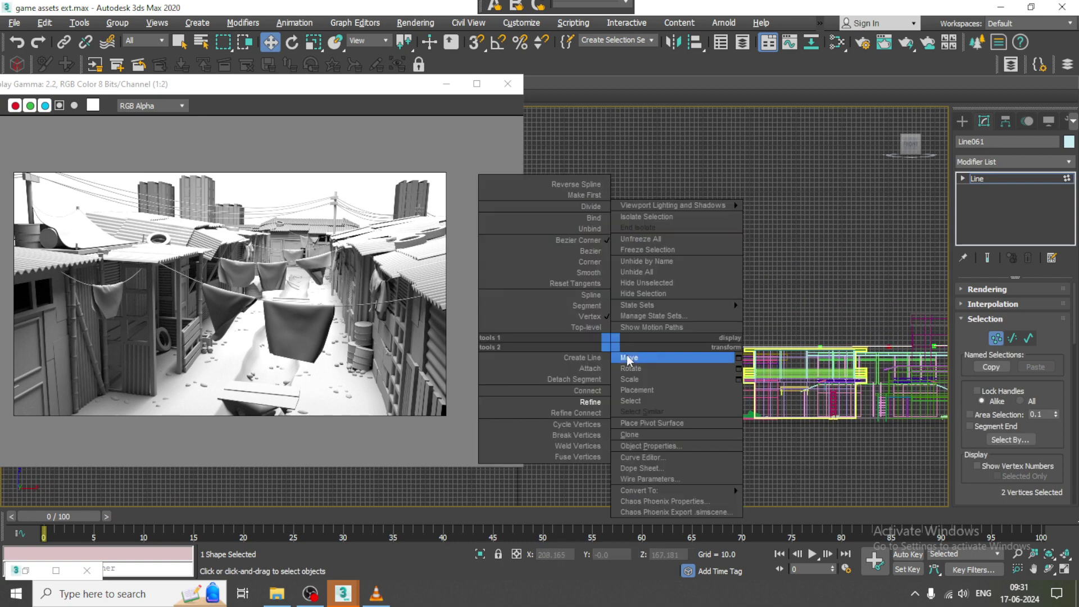
left_click(594, 272)
scroll(597, 332, "down", 4)
middle_click_drag(597, 332, 674, 320)
scroll(633, 325, "up", 2)
left_click_drag(654, 316, 658, 324)
Move the whole cable along Y to about -186 so it runs over the crossarms of the three poles
key("alt+w")
right_click(782, 382)
key("alt+w")
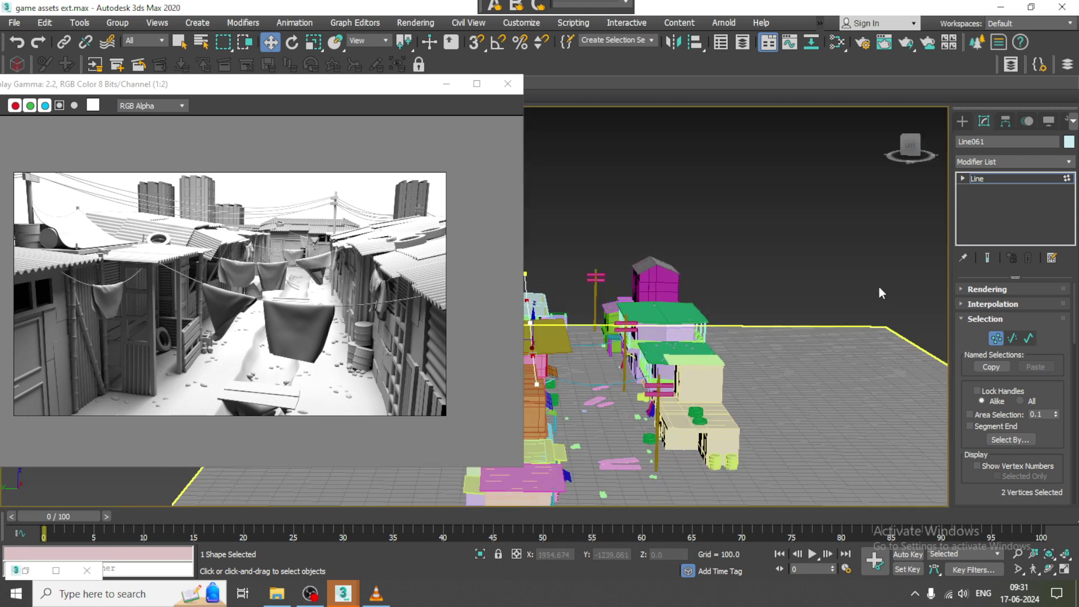
left_click(997, 179)
middle_click_drag(542, 347, 587, 354)
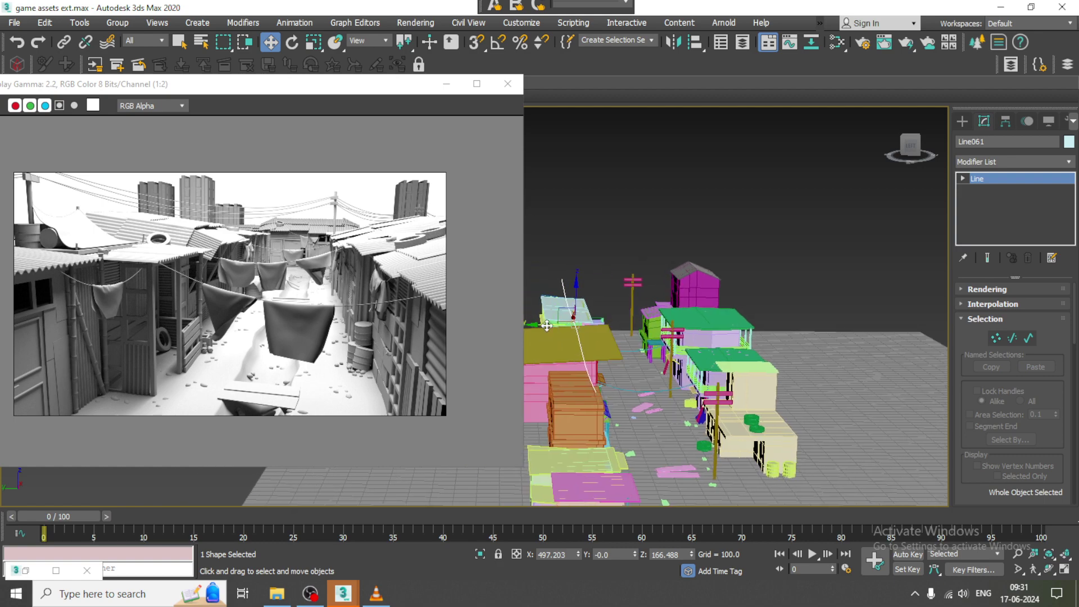
left_click_drag(553, 328, 627, 334)
scroll(693, 339, "up", 5)
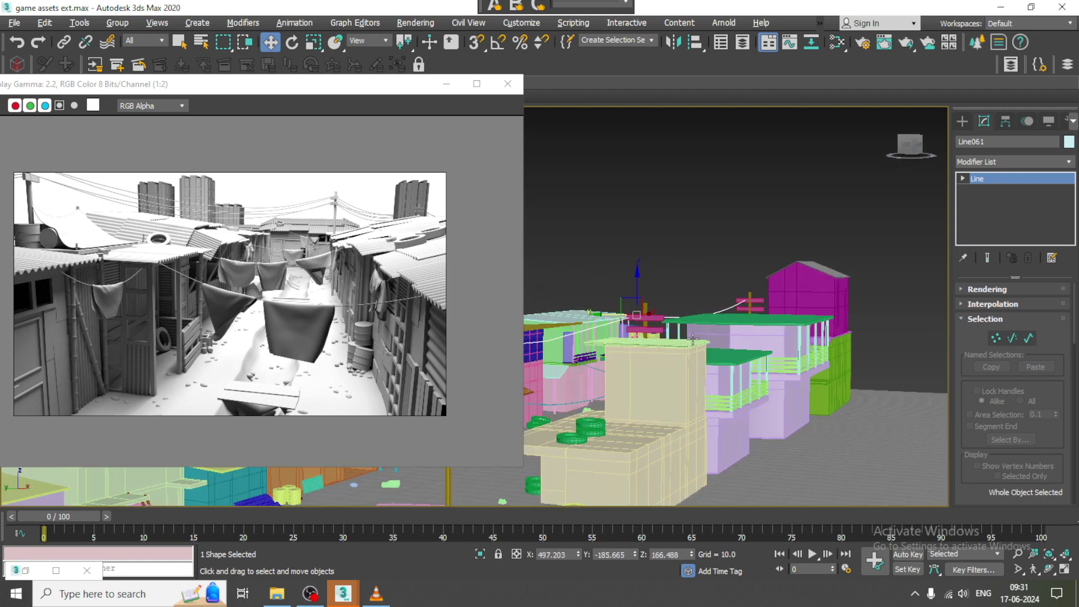
middle_click_drag(693, 339, 707, 341)
Enable the cable's radial thickness in the viewport and set the thickness to 0.25
left_click(962, 290)
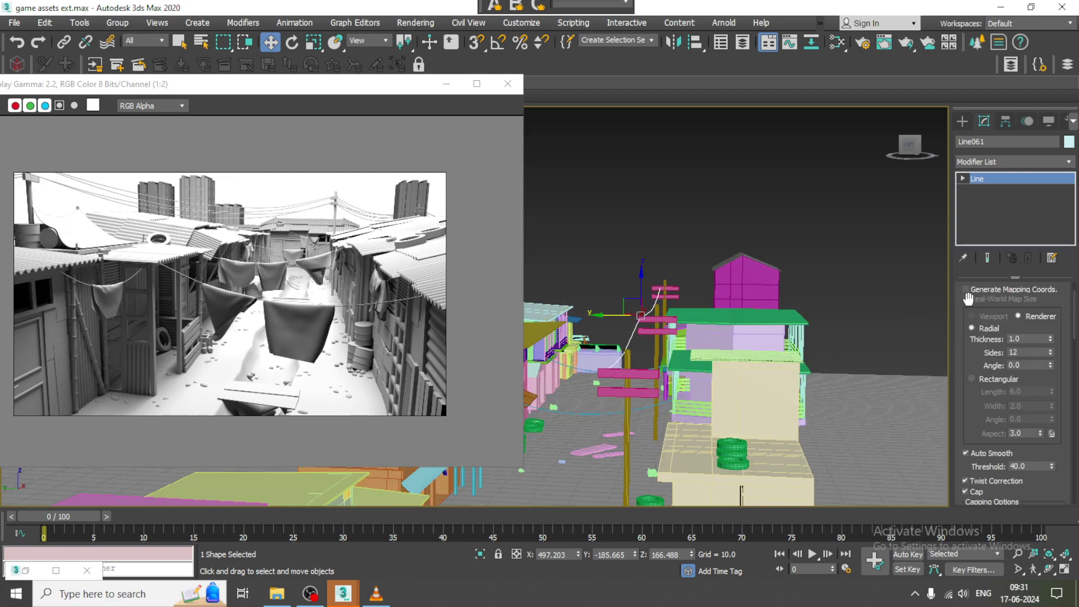
left_click_drag(967, 323, 962, 353)
left_click(974, 312)
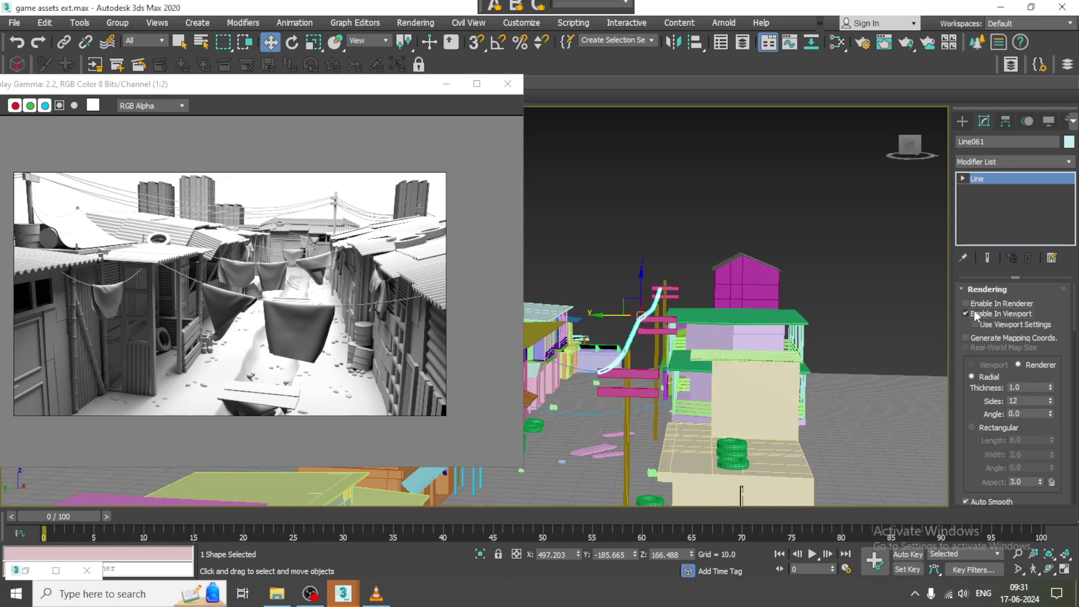
middle_click_drag(669, 355, 689, 356, "alt")
scroll(690, 357, "up", 2)
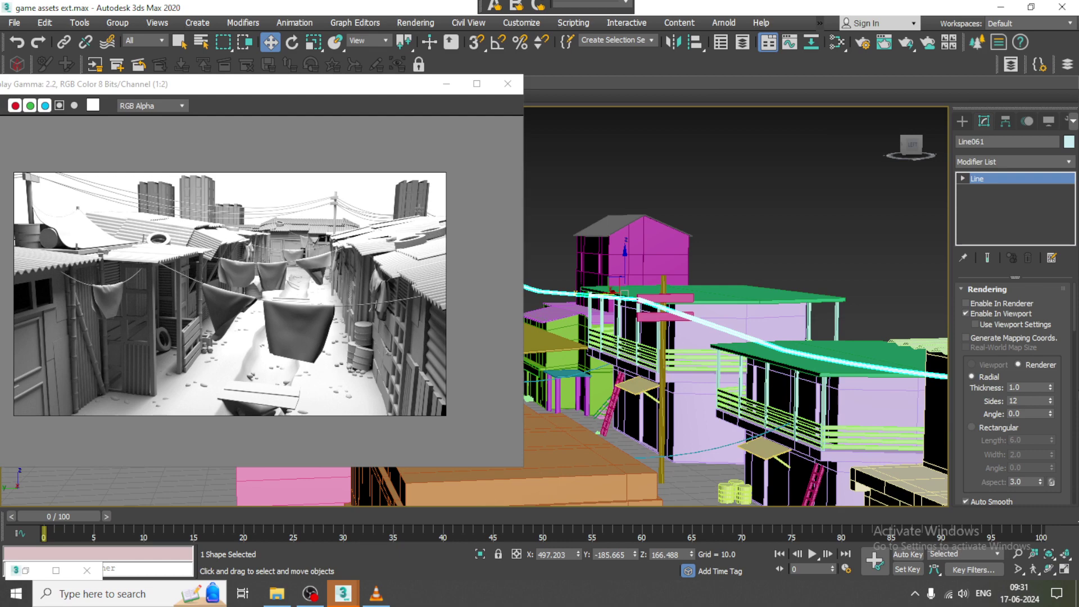
left_click_drag(1050, 389, 1064, 431)
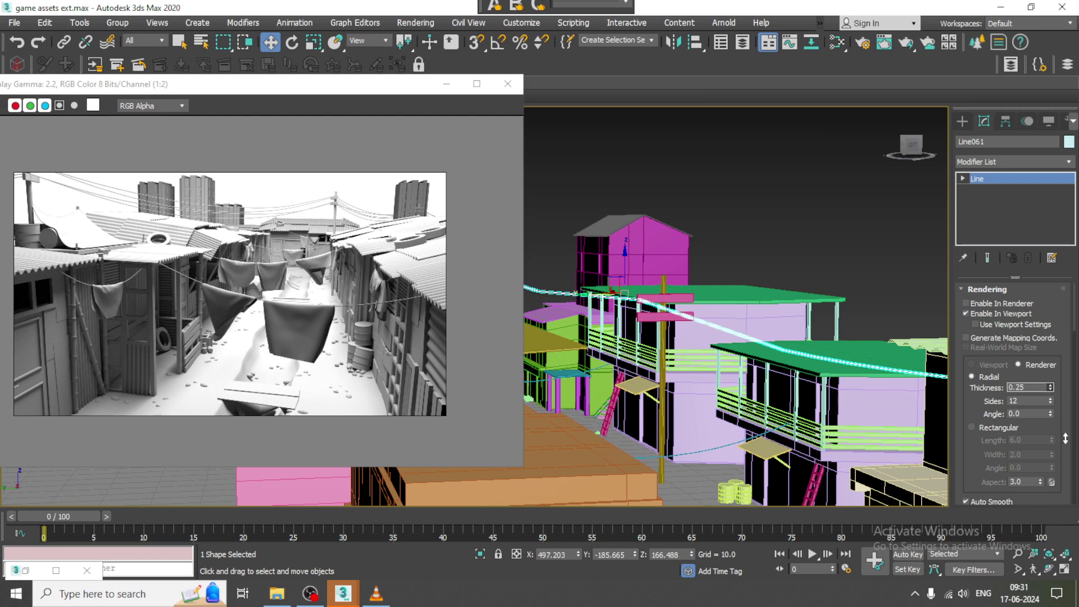
Make two independent copies of the cable along negative Y, about 11 and 28 units from the original
middle_click_drag(731, 292, 575, 289, "alt")
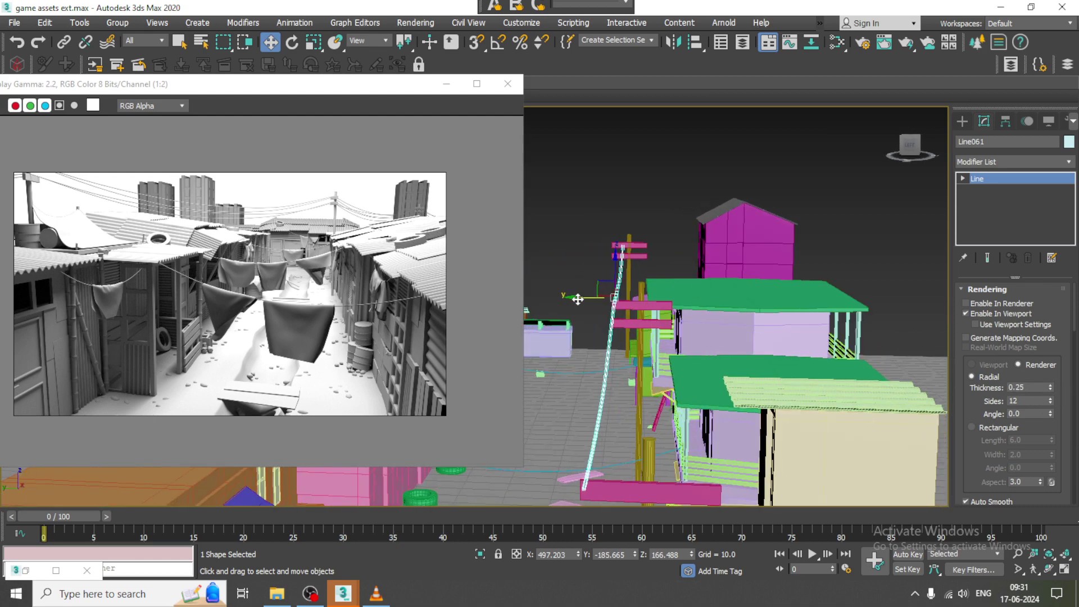
left_click_drag(578, 299, 602, 301, "shift")
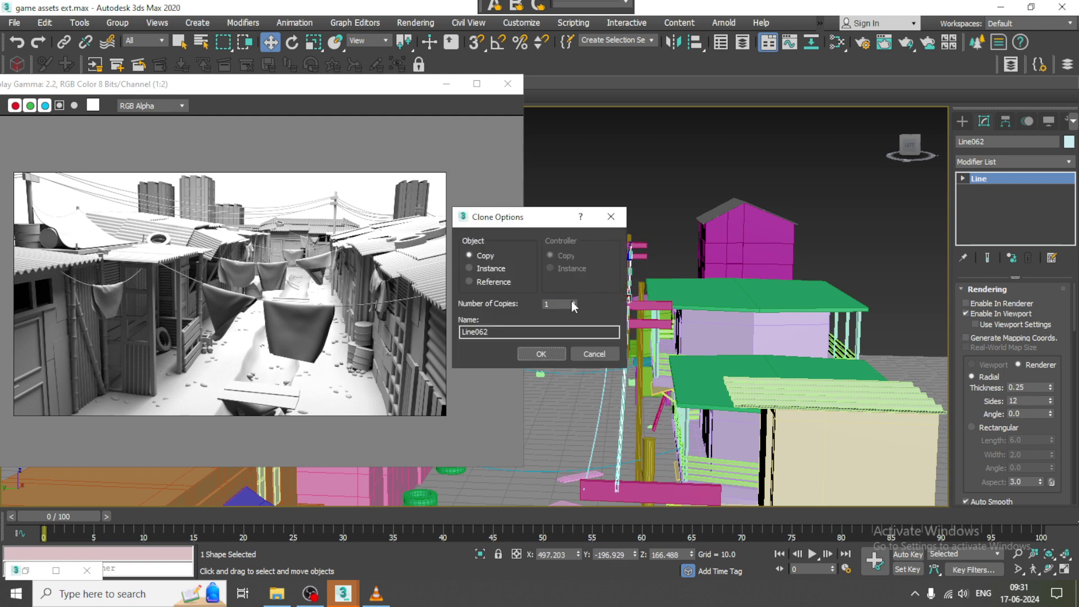
left_click(554, 351)
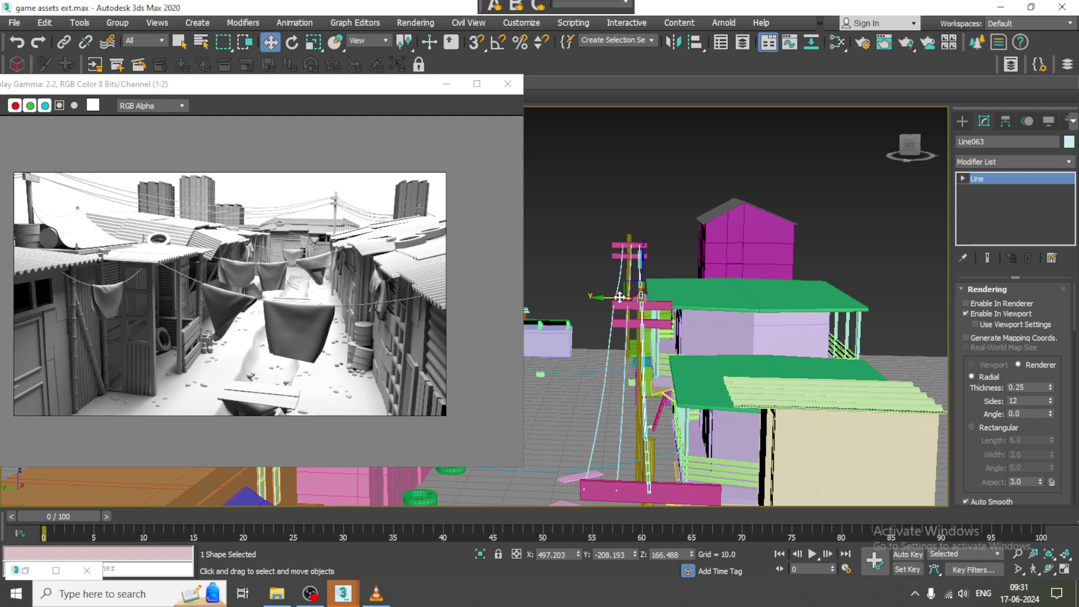
left_click_drag(613, 297, 619, 297)
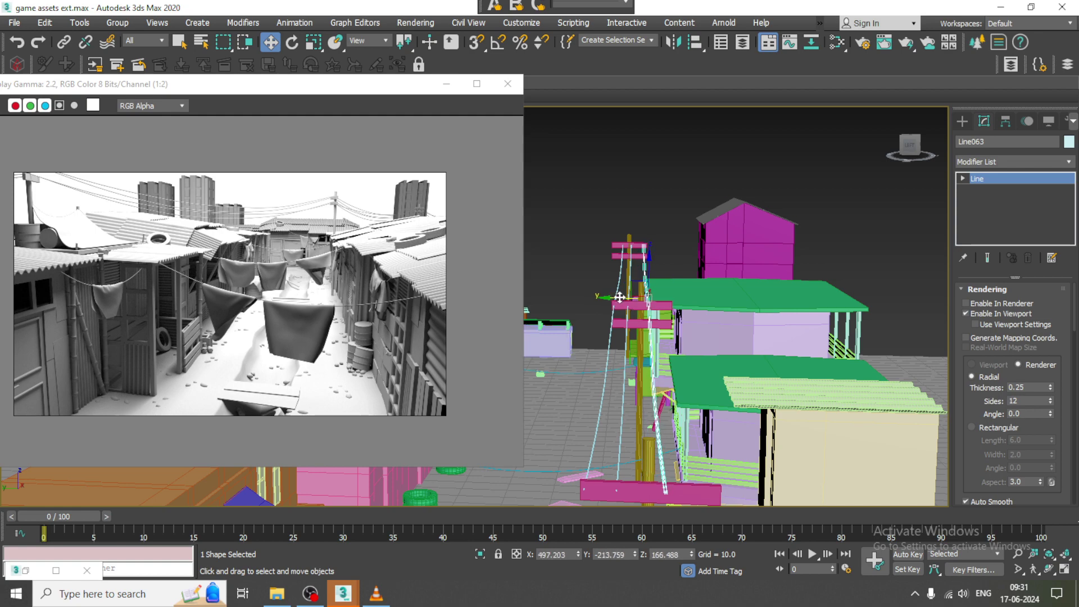
Select all three cables, copy them down to the lower crossarms, and shift the copies slightly along negative Y
left_click(624, 366, "ctrl")
middle_click_drag(676, 308, 687, 306, "alt")
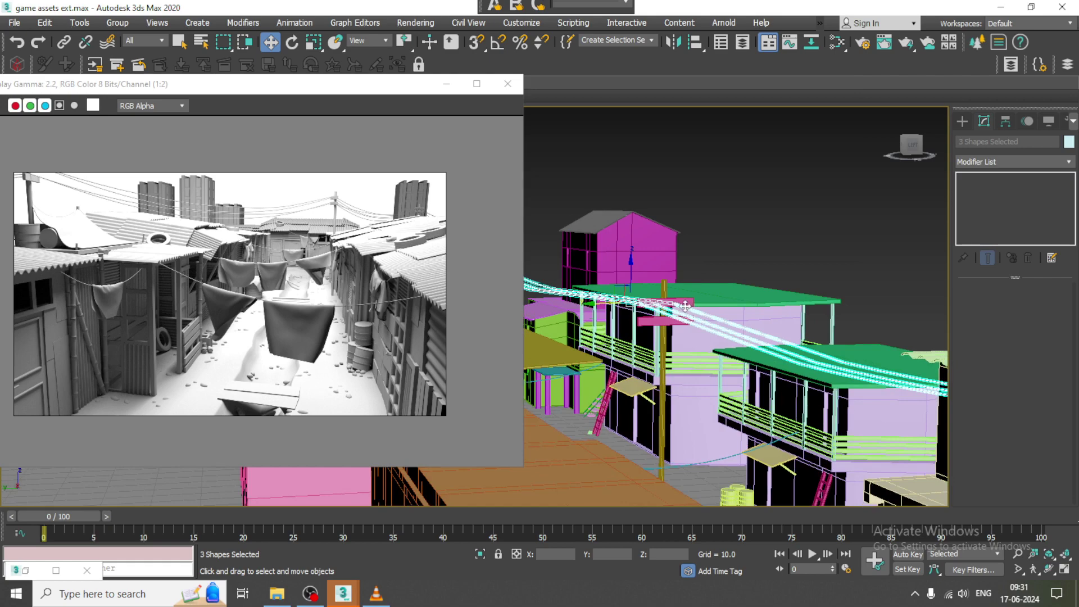
left_click_drag(631, 272, 642, 289)
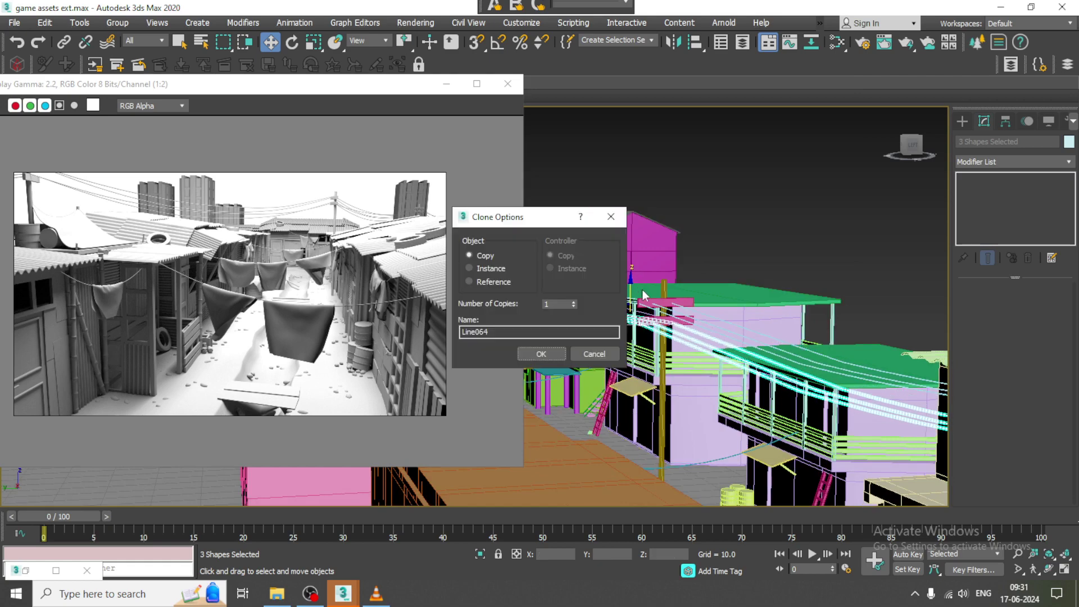
left_click(546, 348)
middle_click_drag(789, 312, 696, 321, "alt")
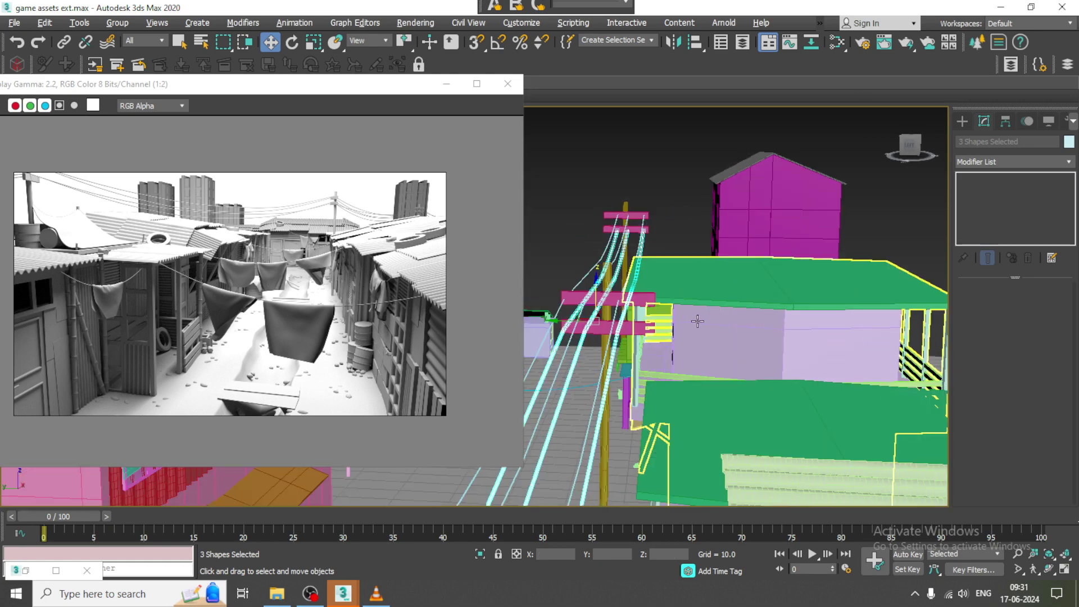
left_click_drag(556, 321, 575, 322)
Deselect the cables and examine the wired poles along the street from several angles, ending with the spline creation tools open
middle_click_drag(575, 322, 676, 337, "alt")
scroll(691, 318, "down", 3)
middle_click_drag(676, 337, 760, 302)
left_click(742, 172)
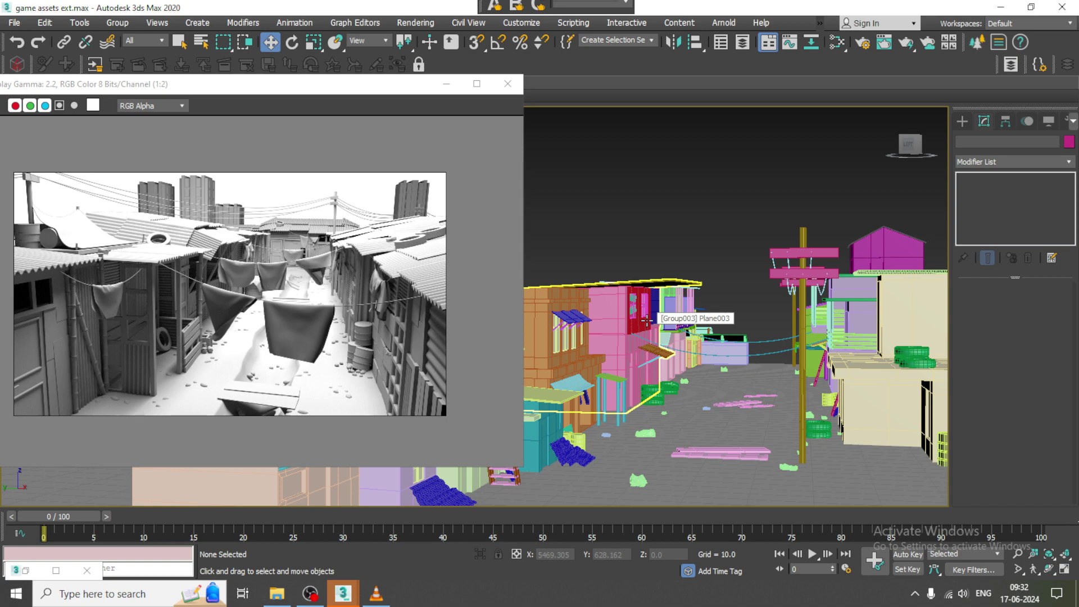
middle_click_drag(870, 298, 755, 235, "alt")
middle_click_drag(809, 264, 921, 344, "alt")
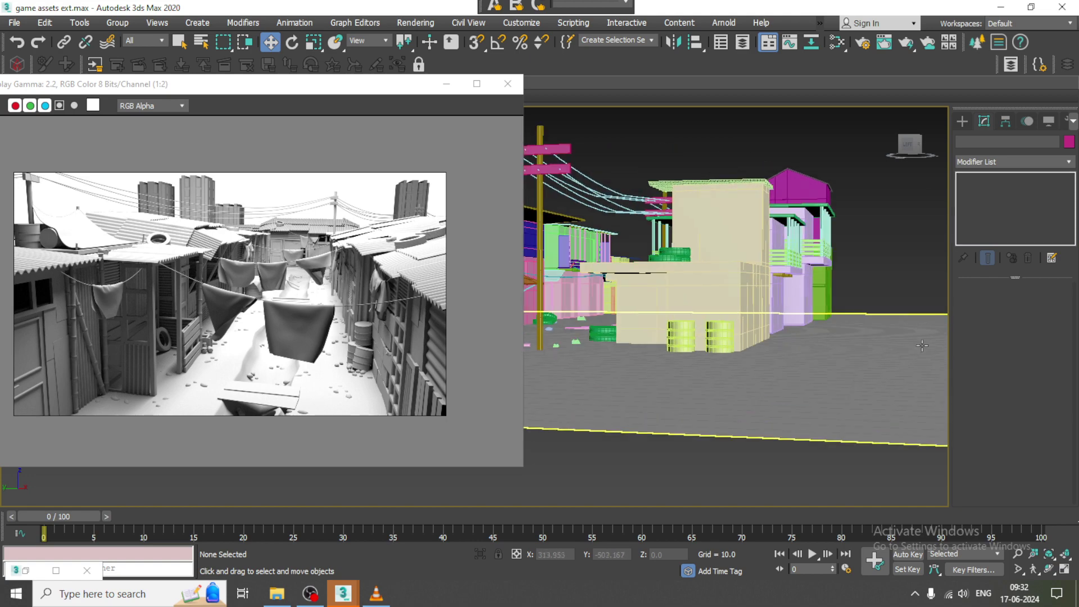
scroll(665, 279, "up", 5)
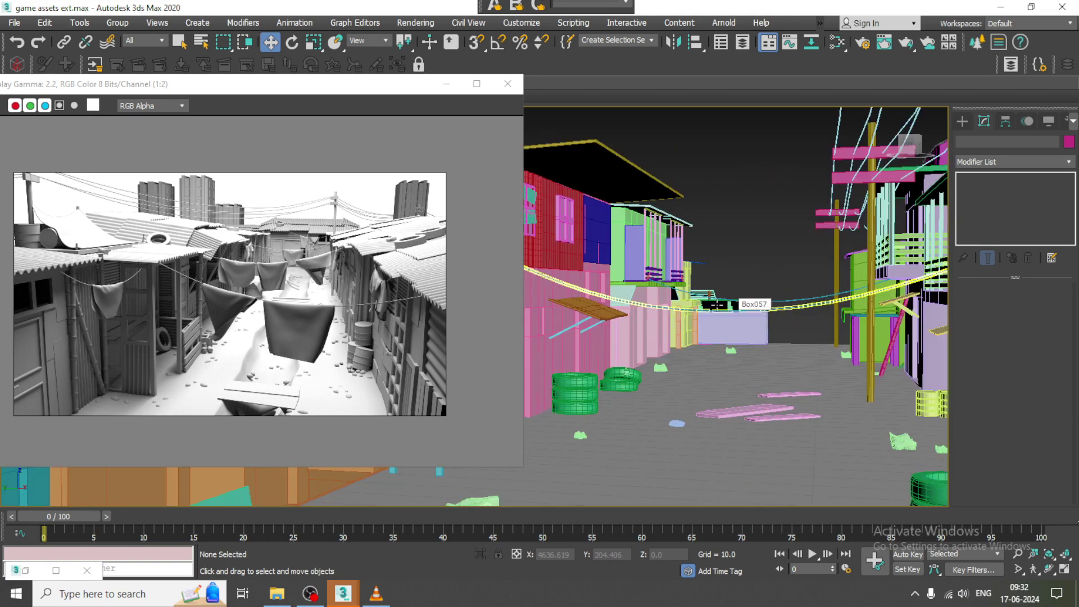
scroll(718, 305, "up", 3)
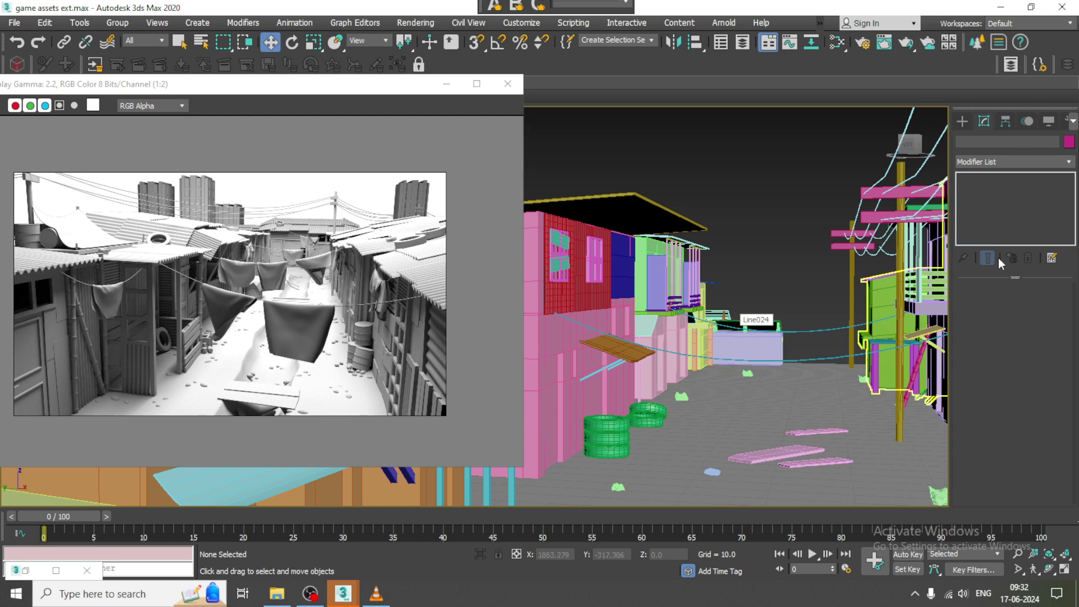
left_click(961, 121)
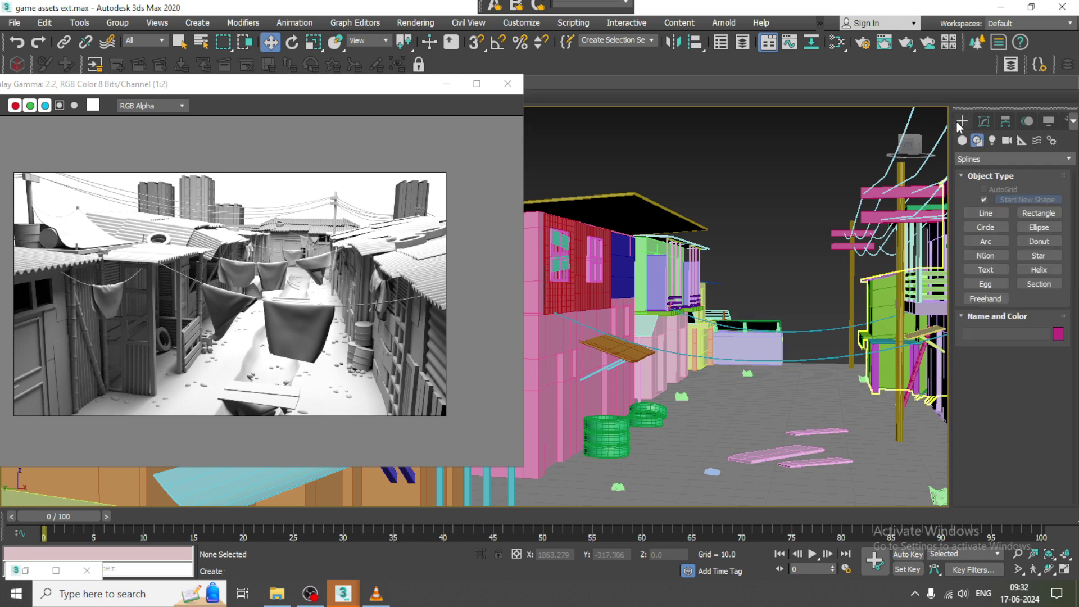
Start a spline line and frame the low cable above the stacked tyres in the front view for drawing
left_click(999, 211)
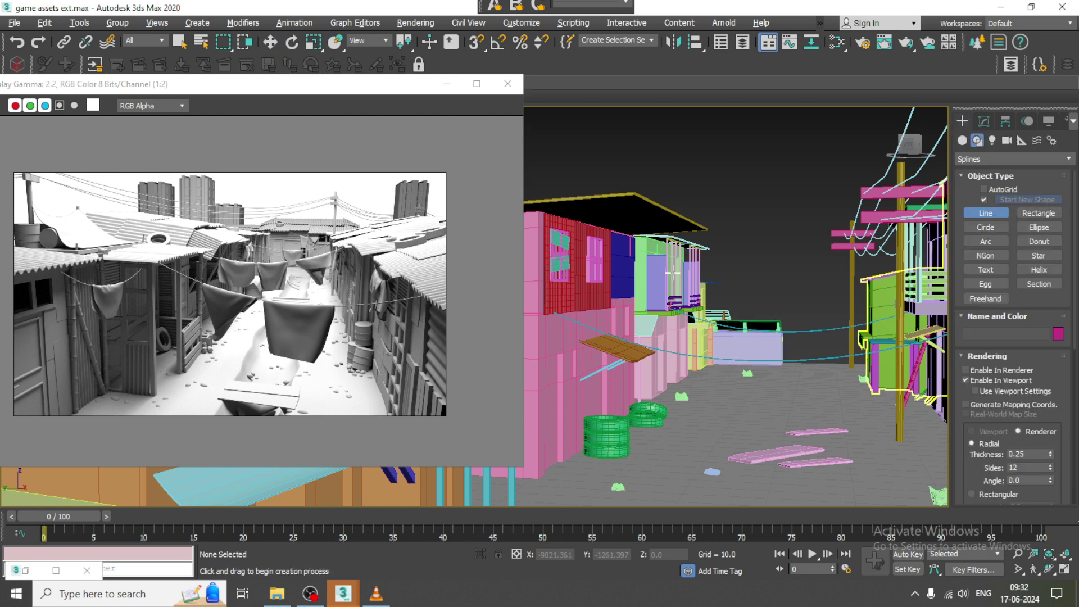
key("alt+w")
middle_click(708, 248)
key("alt+w")
scroll(714, 249, "down", 6)
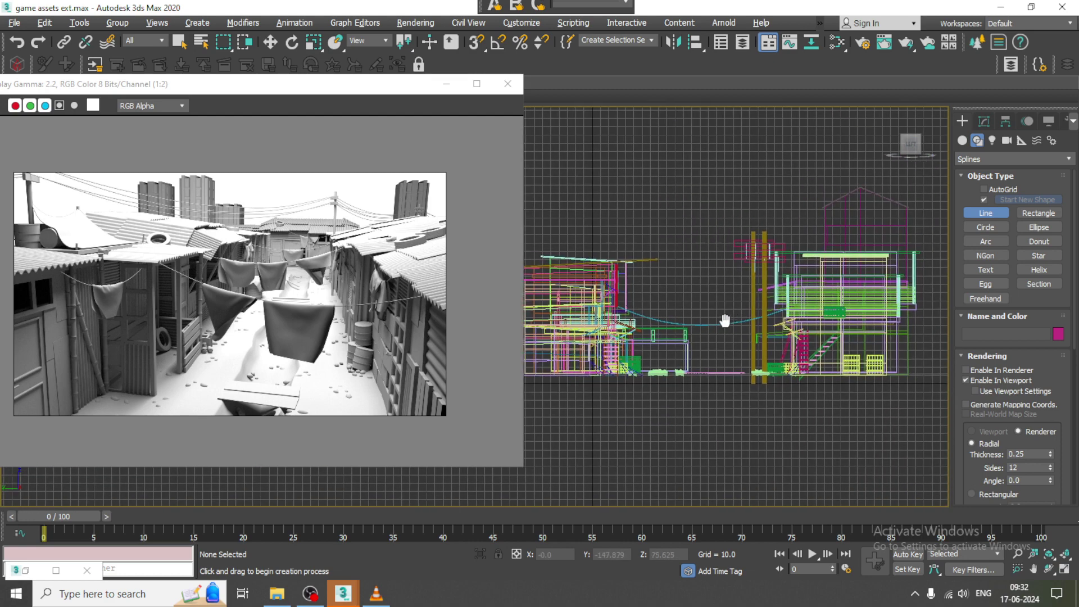
key("alt+w")
middle_click_drag(434, 489, 382, 485)
key("alt+w")
scroll(667, 341, "up", 5)
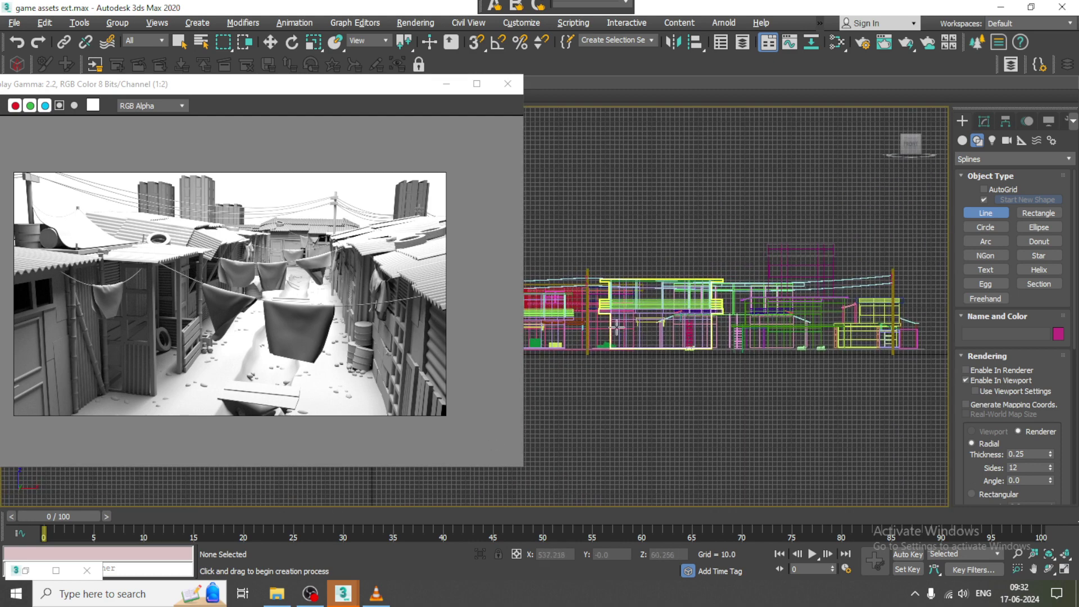
scroll(677, 341, "up", 3)
middle_click_drag(729, 267, 765, 296)
scroll(643, 267, "down", 4)
scroll(718, 313, "up", 6)
middle_click_drag(690, 358, 817, 253)
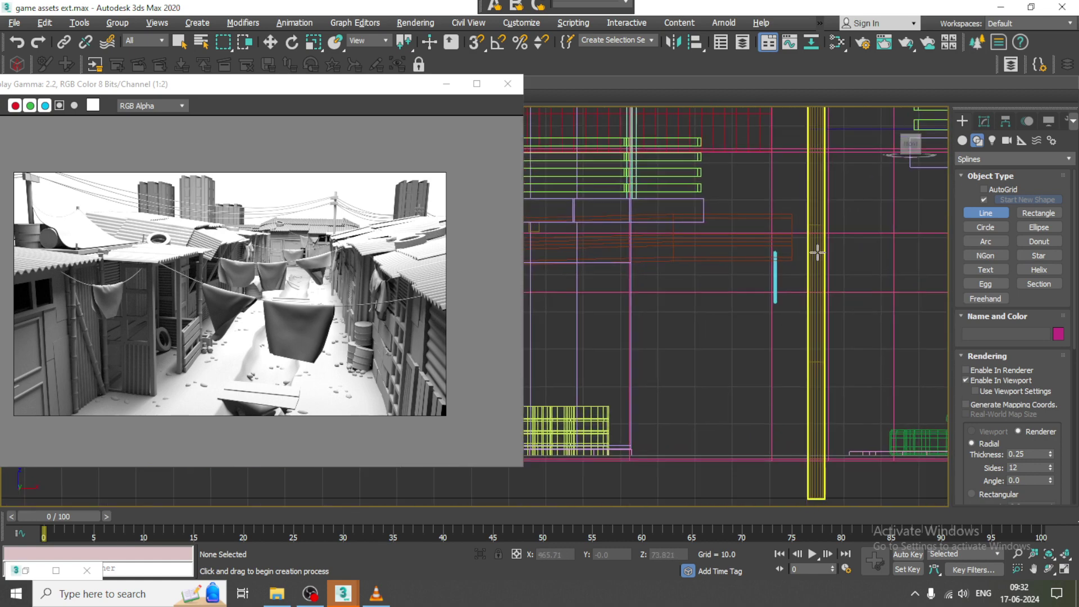
scroll(761, 307, "up", 3)
middle_click_drag(666, 325, 852, 313)
scroll(710, 331, "down", 6)
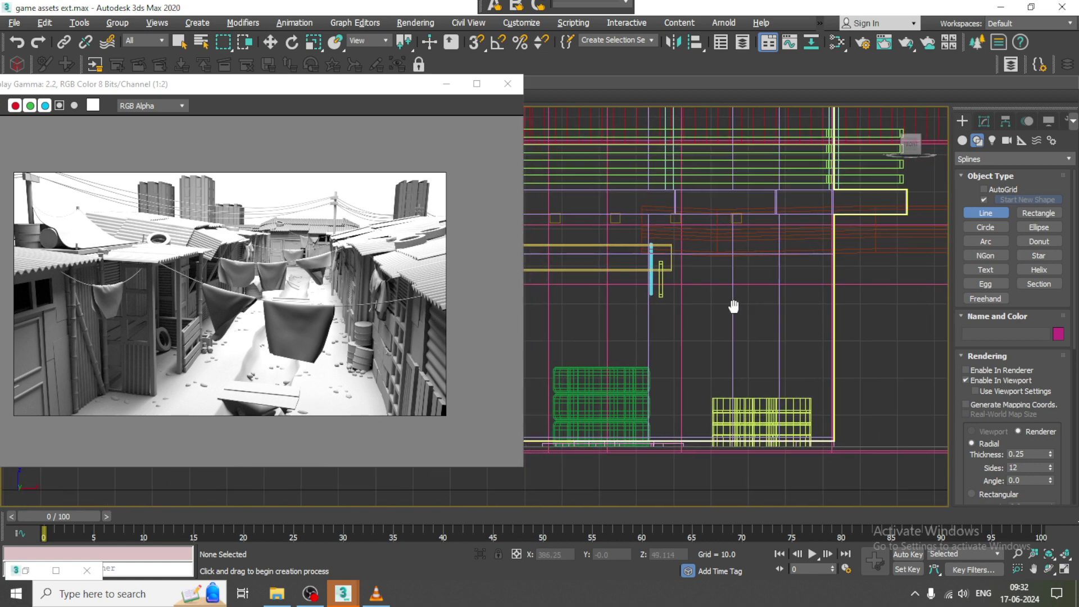
left_click(641, 336)
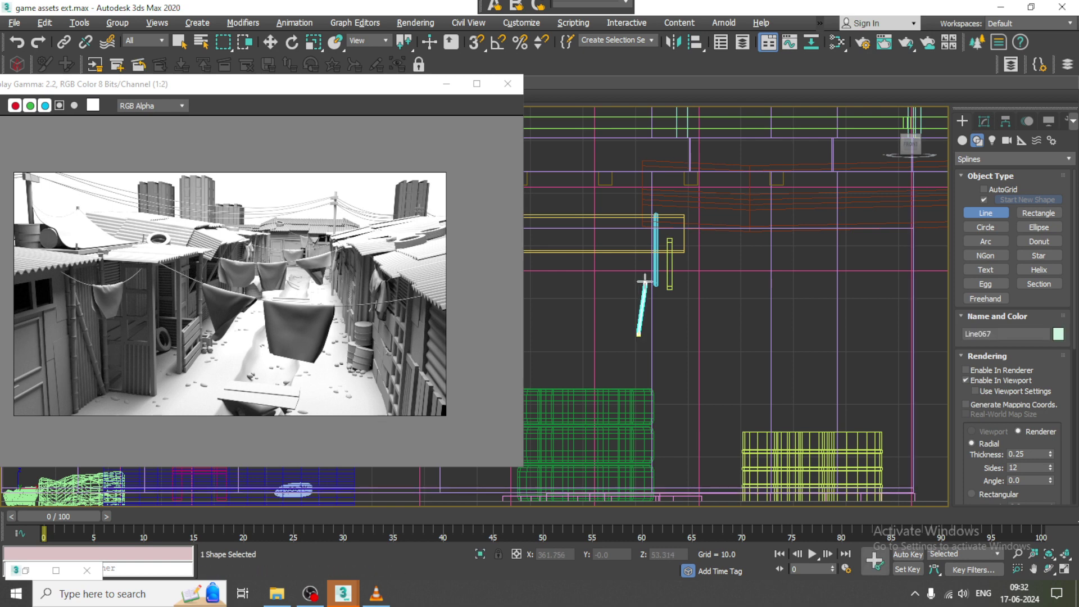
scroll(649, 282, "up", 3)
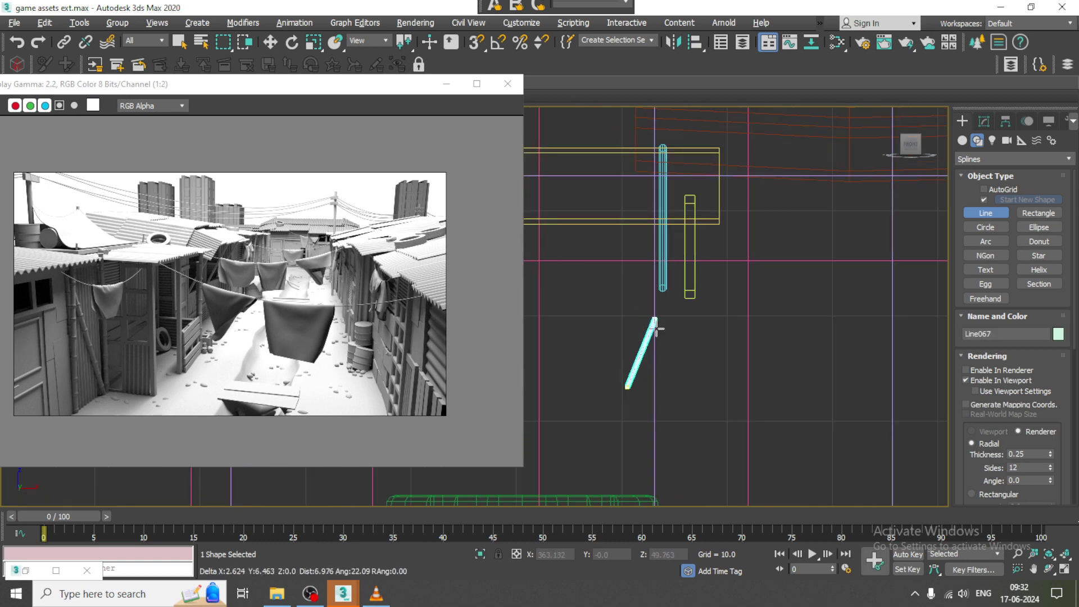
right_click(641, 360)
right_click(644, 361)
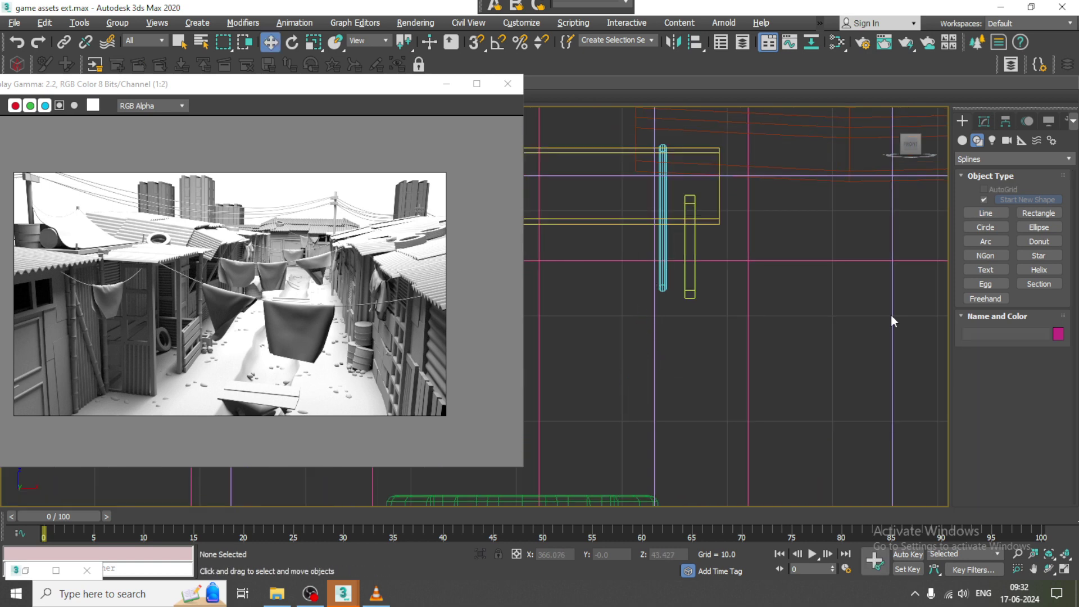
Draw a narrow upside-down U line beside the cable's low end, about 10 units tall and 1 unit wide
left_click(990, 213)
left_click(640, 388)
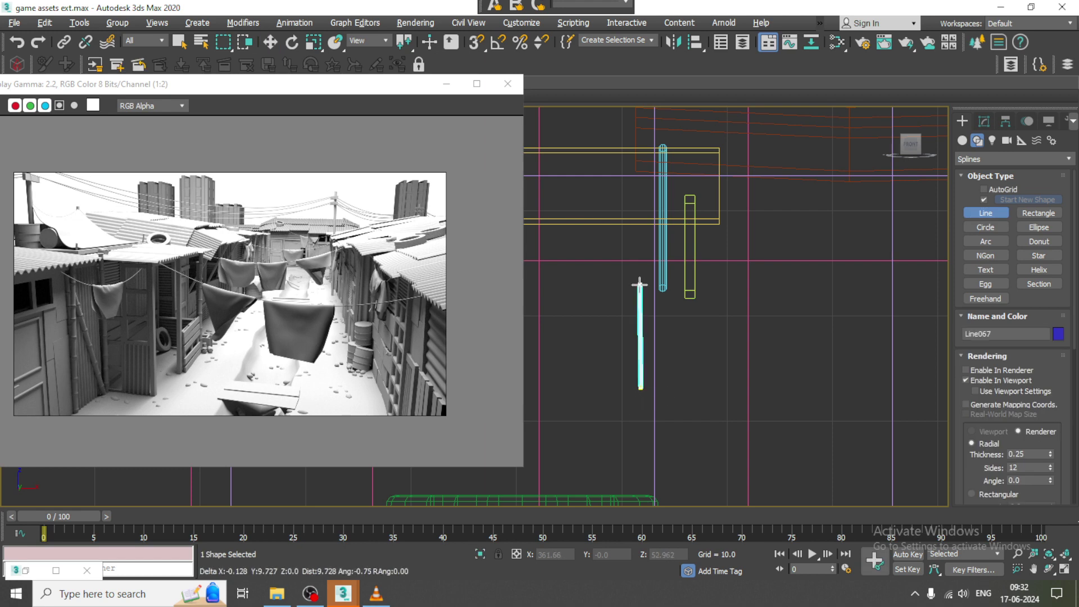
left_click(641, 284)
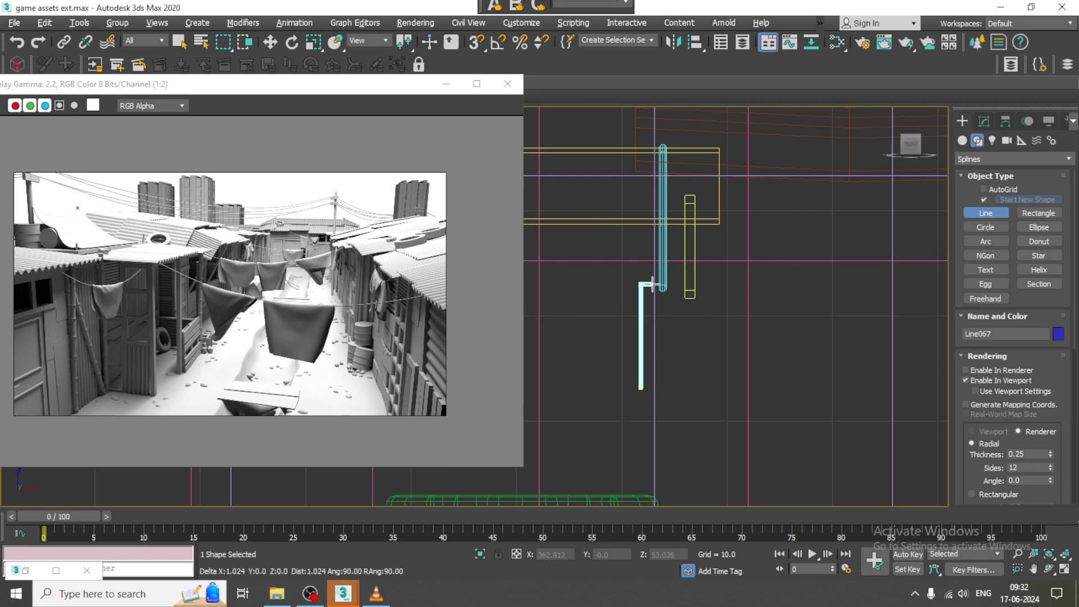
left_click(661, 394)
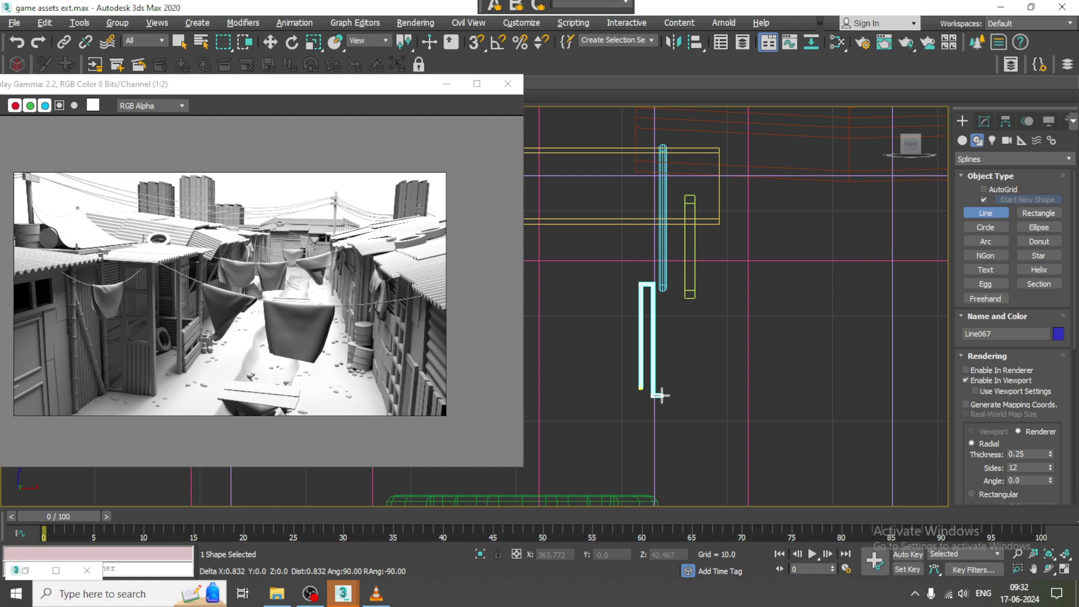
key("w")
scroll(661, 305, "up", 3)
Set the U line's rendering type to Rectangular and disable its thickness display in the viewport
left_click(983, 122)
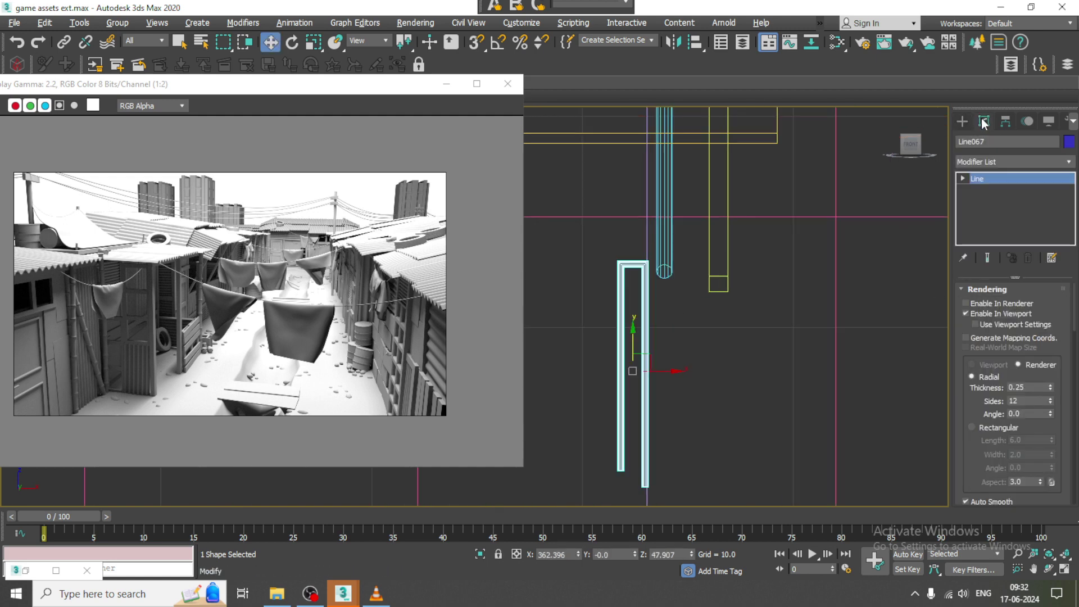
left_click(971, 428)
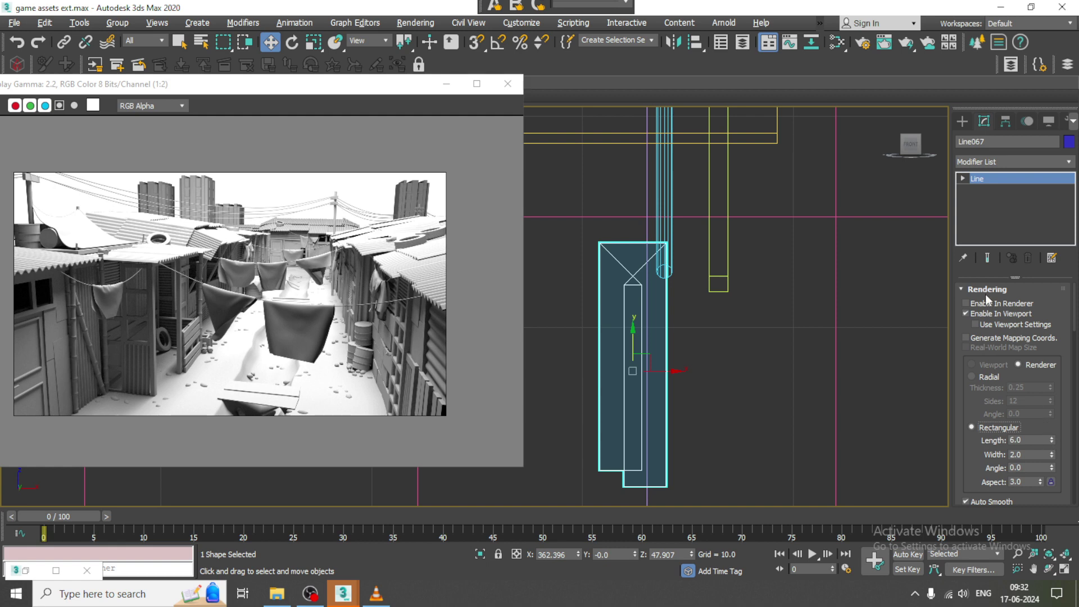
left_click(965, 313)
Fillet the two top corner vertices of the U line by about 0.67 and return to object level
left_click(962, 178)
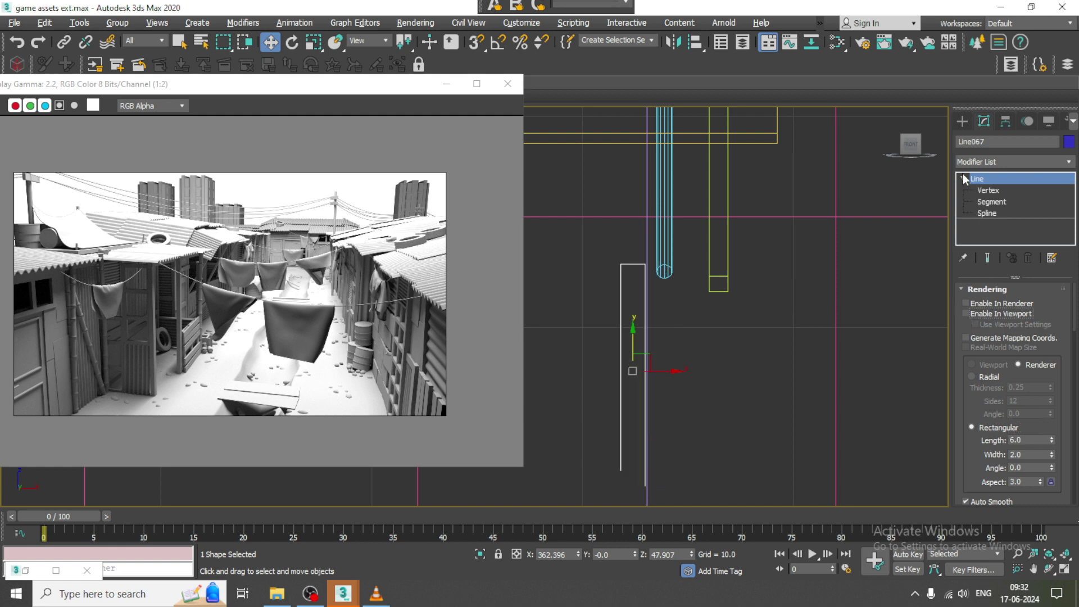
key("1")
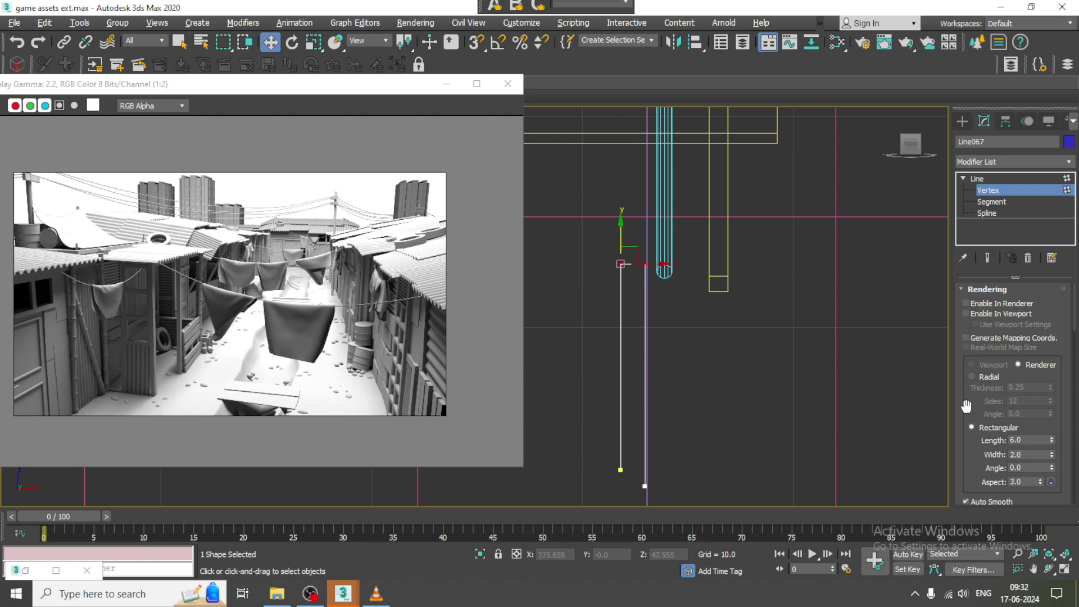
left_click_drag(966, 406, 965, 2)
left_click_drag(972, 404, 950, 40)
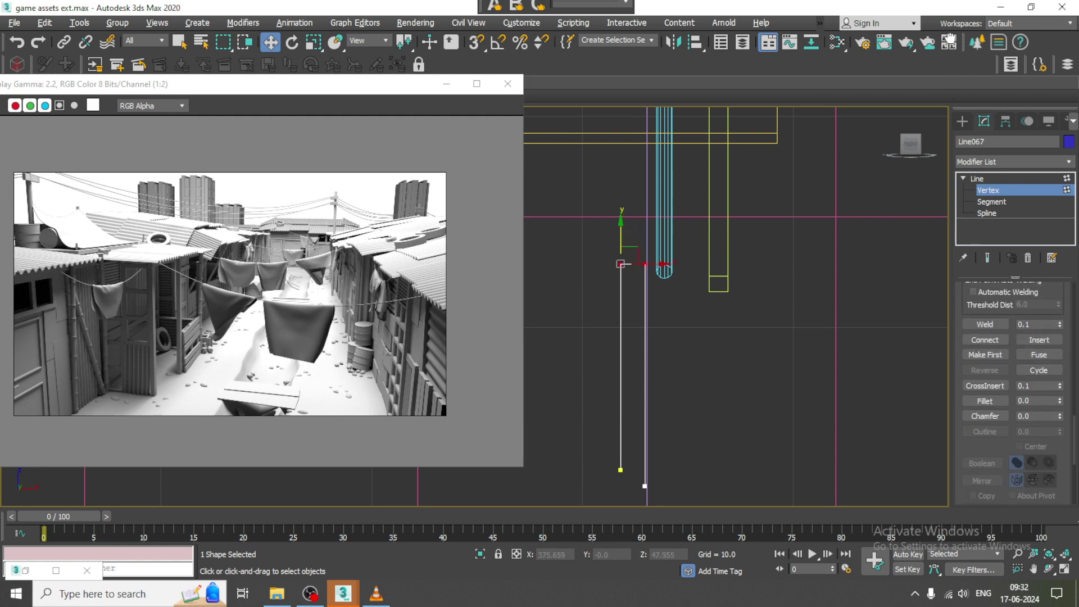
left_click(1002, 402)
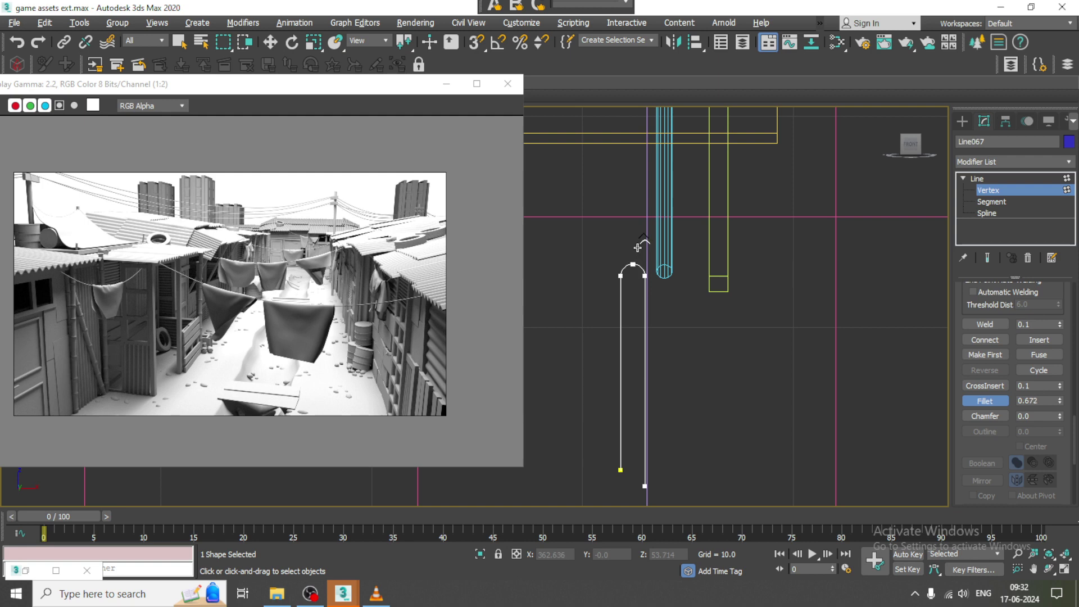
left_click(996, 179)
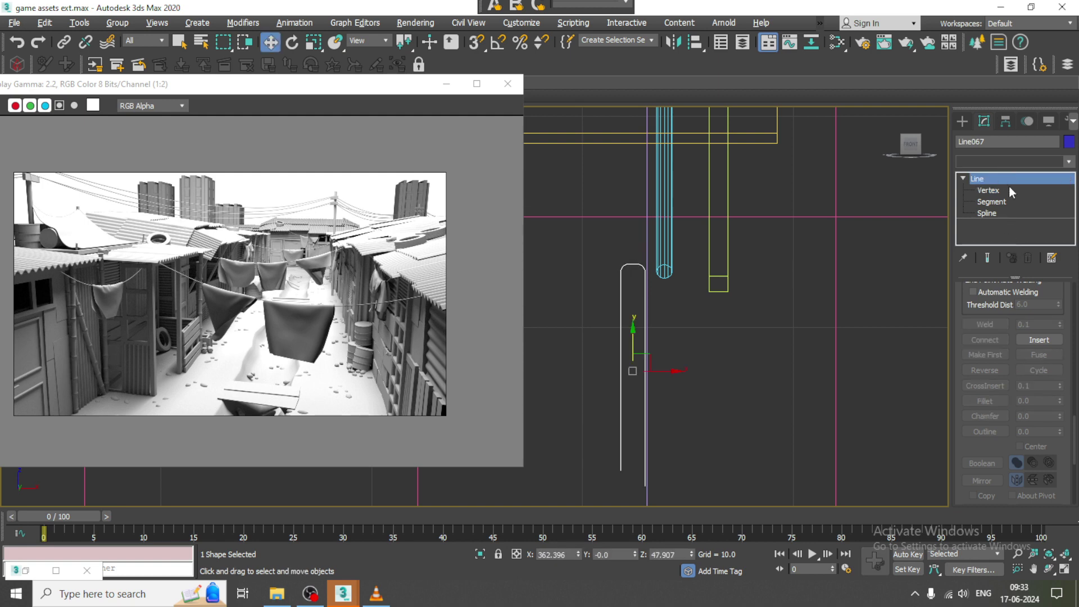
Apply an Extrude modifier to the rounded U profile with an amount of 19 to form a hanging cloth
left_click(1006, 162)
key("e")
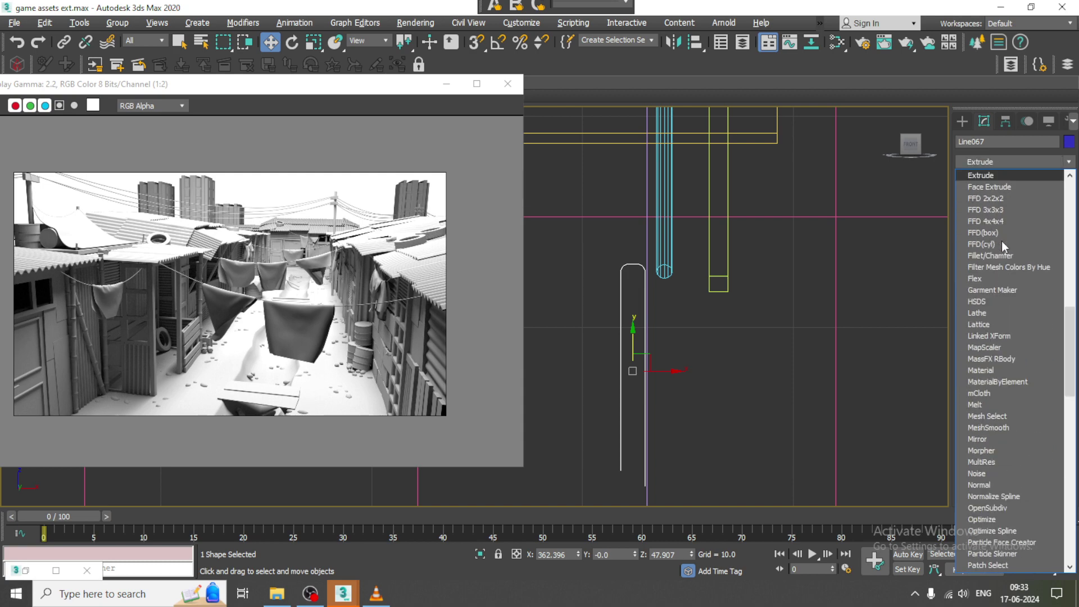
left_click(997, 178)
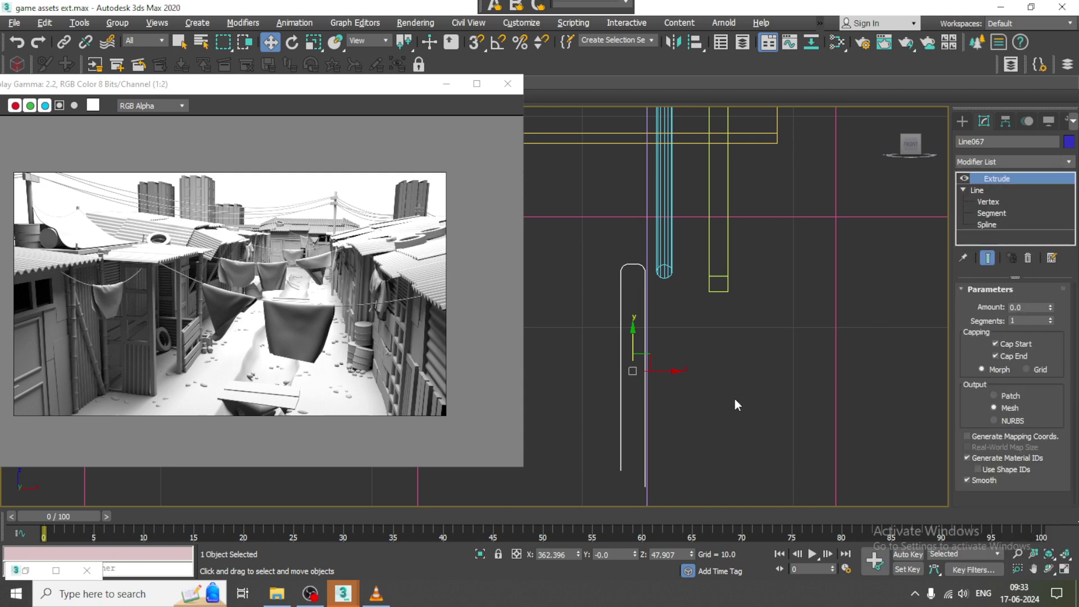
key("alt+w")
middle_click(773, 405)
key("alt+w")
middle_click_drag(772, 393, 781, 416, "alt")
scroll(781, 415, "down", 5)
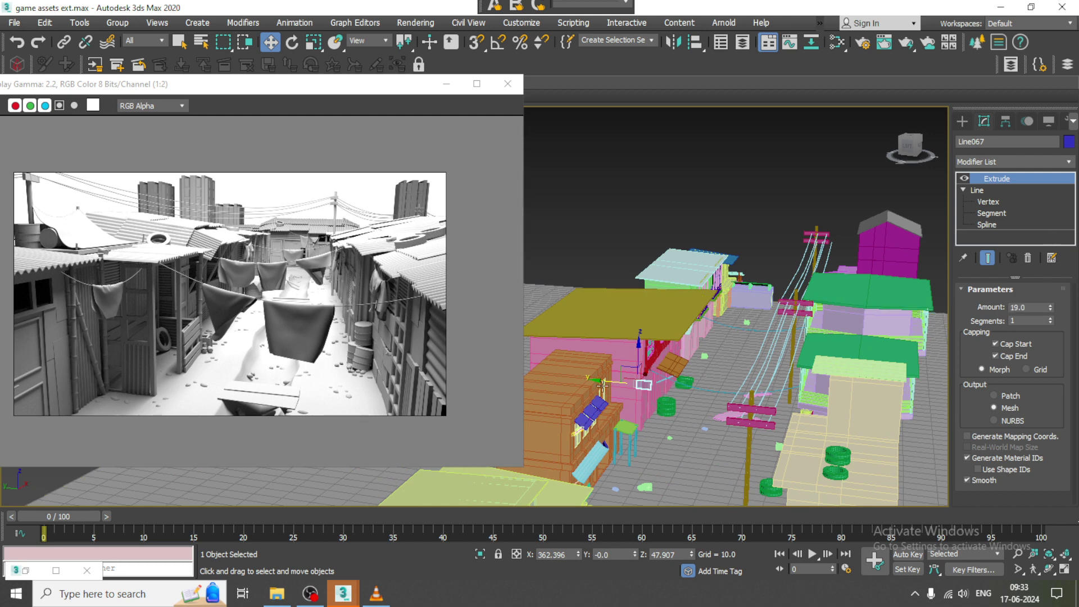
Move the cloth to the low cable across the street, at about X 290, Y -97 and Z 67
left_click_drag(637, 382, 686, 366)
scroll(686, 365, "down", 5)
middle_click_drag(685, 365, 655, 433, "alt")
scroll(659, 410, "down", 3)
scroll(689, 400, "down", 2)
middle_click_drag(689, 400, 685, 406, "alt")
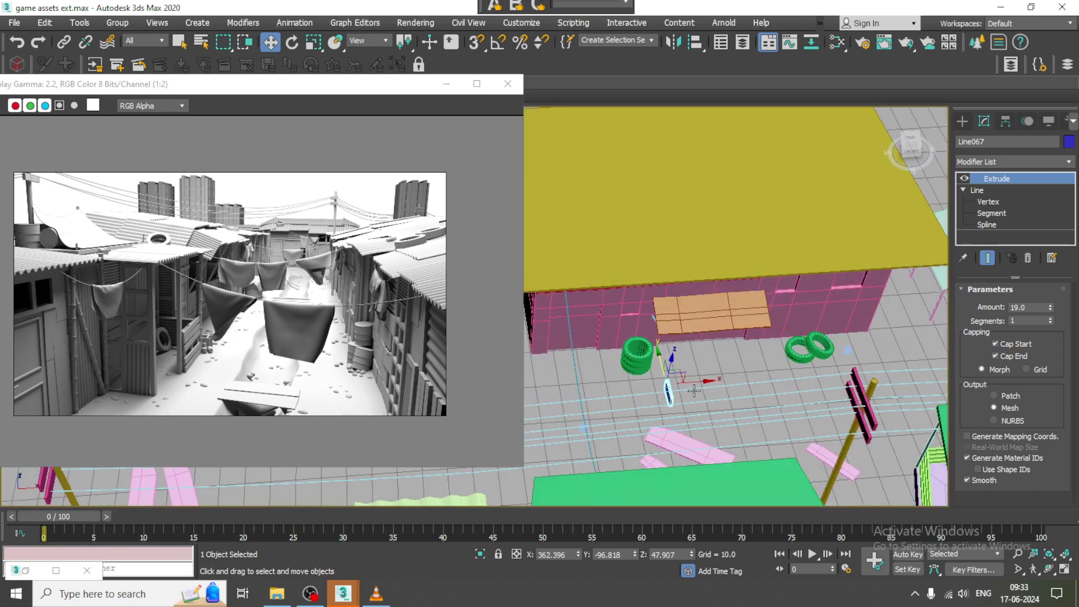
left_click_drag(696, 382, 600, 380)
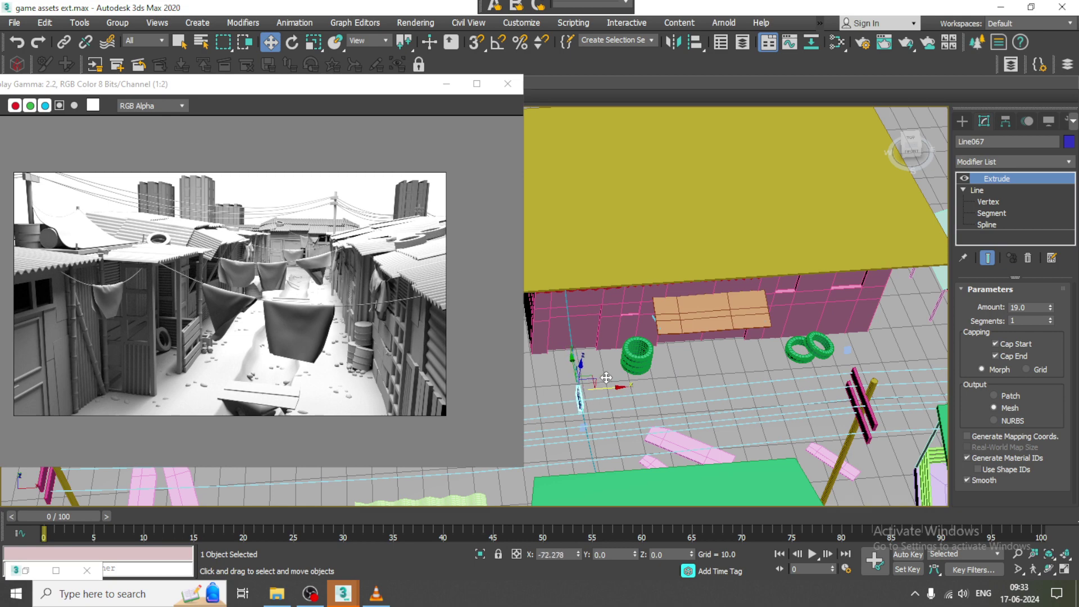
scroll(714, 373, "up", 4)
scroll(713, 374, "down", 5)
middle_click_drag(713, 374, 672, 320, "alt")
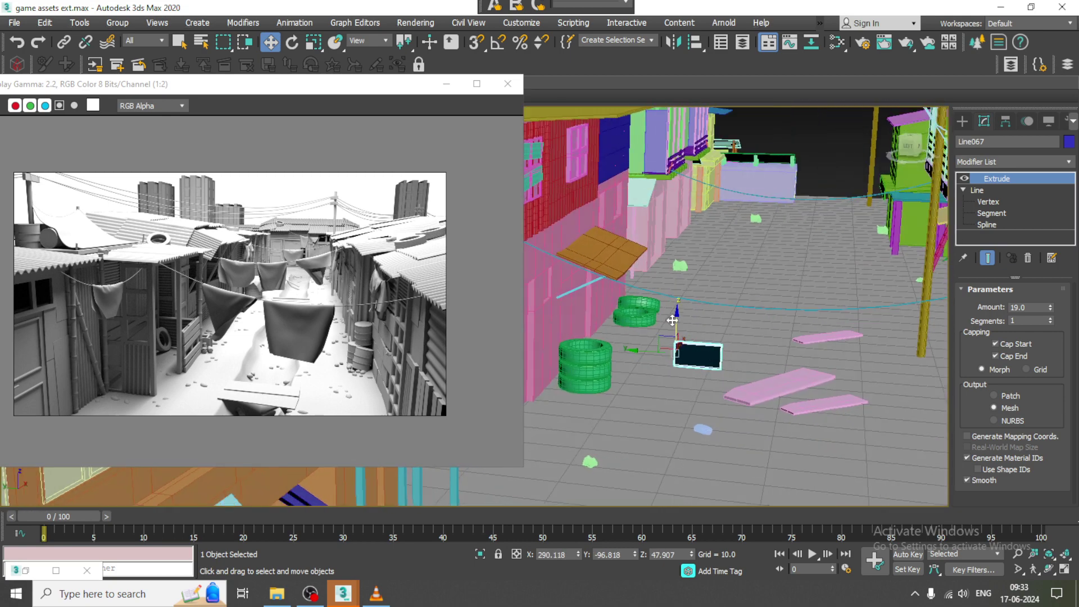
left_click_drag(674, 318, 676, 278)
Align the cloth's folded edge with the sagging cable by shifting it to about X 286, Y -106
scroll(697, 295, "up", 5)
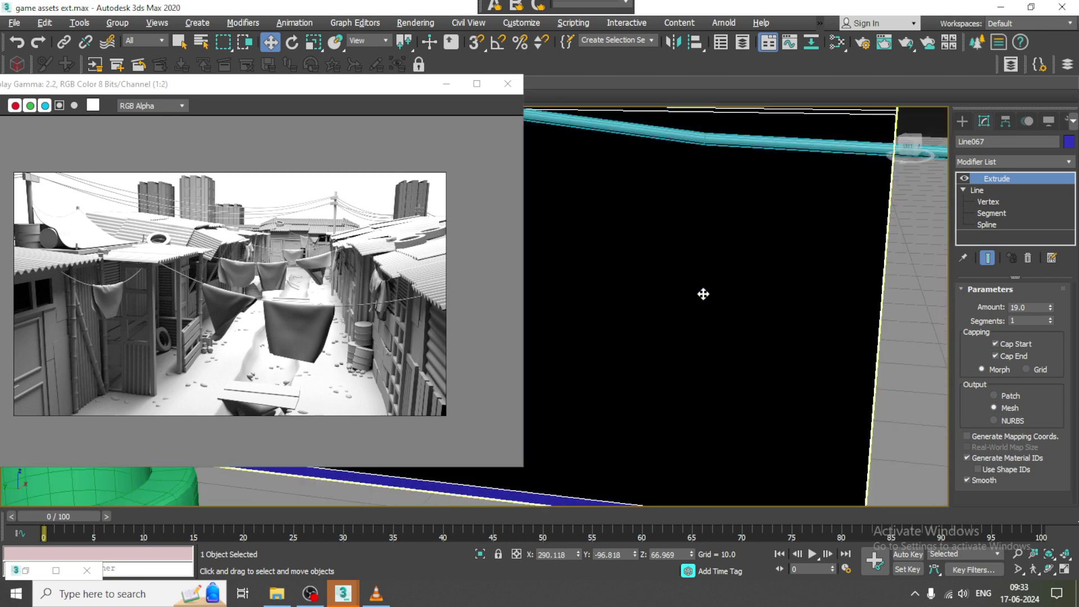
scroll(685, 298, "down", 5)
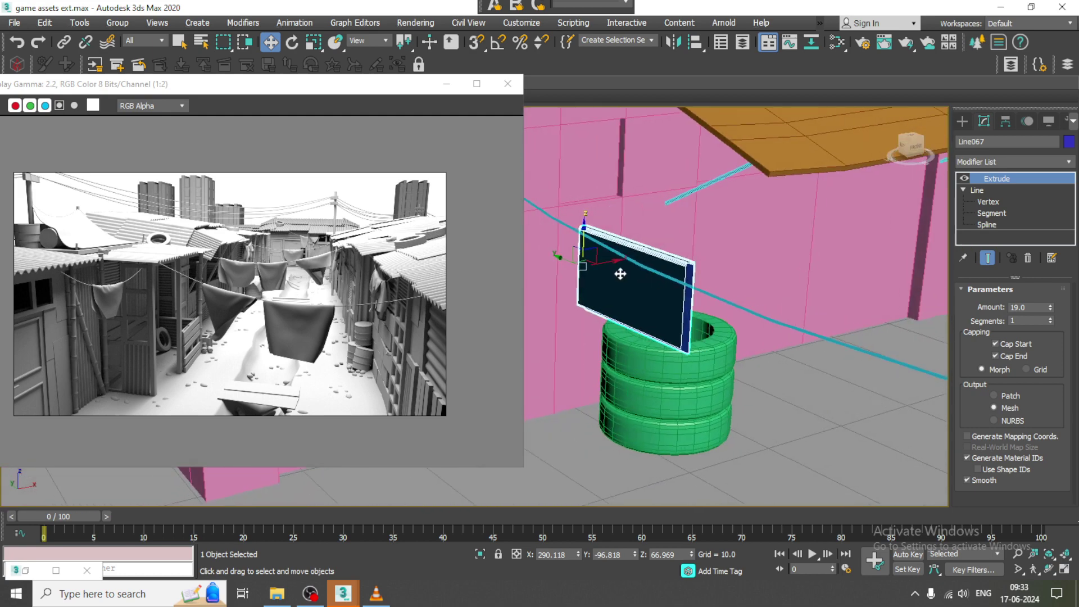
left_click_drag(605, 259, 576, 260)
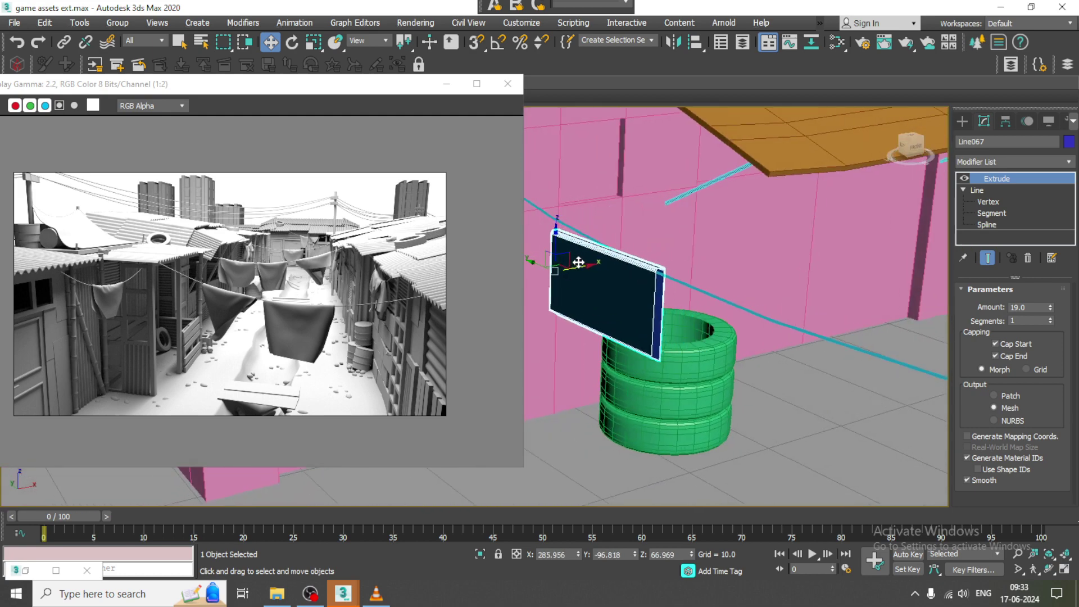
middle_click_drag(575, 260, 601, 286, "alt")
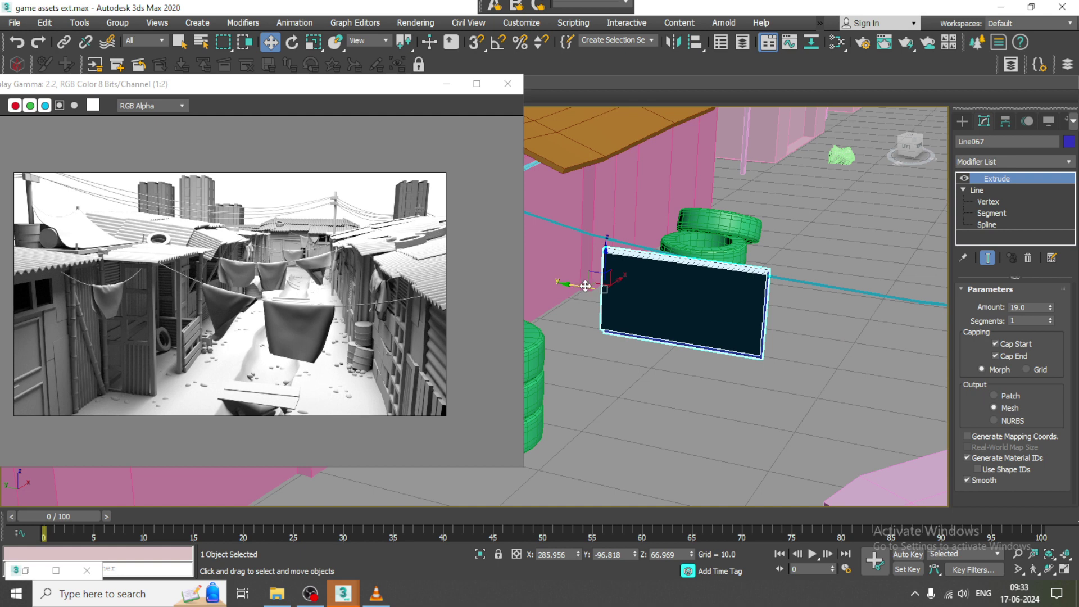
left_click_drag(586, 286, 646, 288)
middle_click_drag(646, 288, 686, 266, "alt")
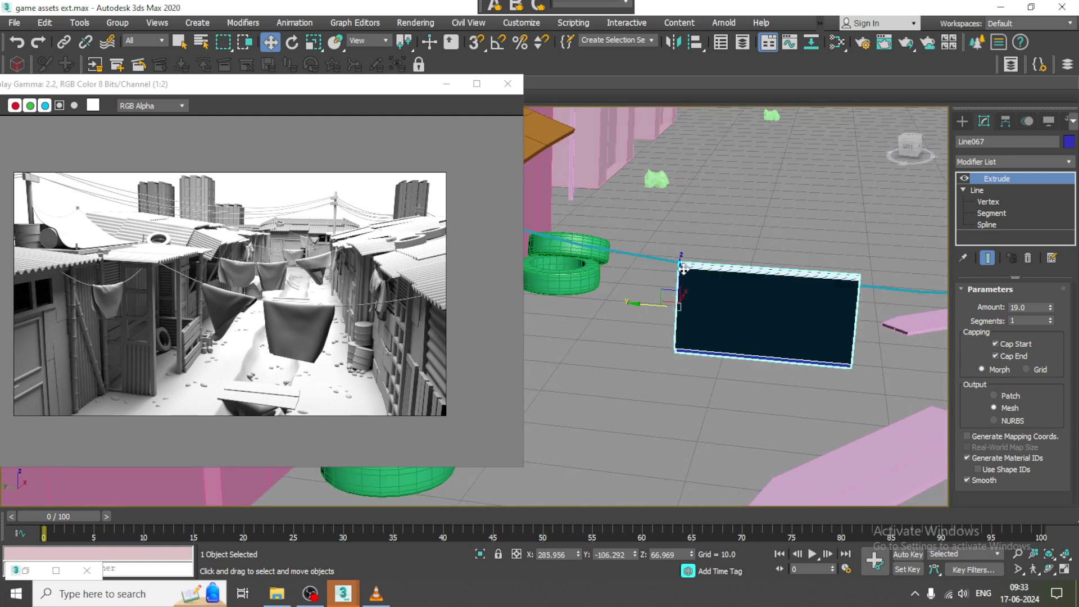
Tilt the cloth slightly to follow the cable, stretch it vertically, and seat it on the cable at about Z 64.6
key("e")
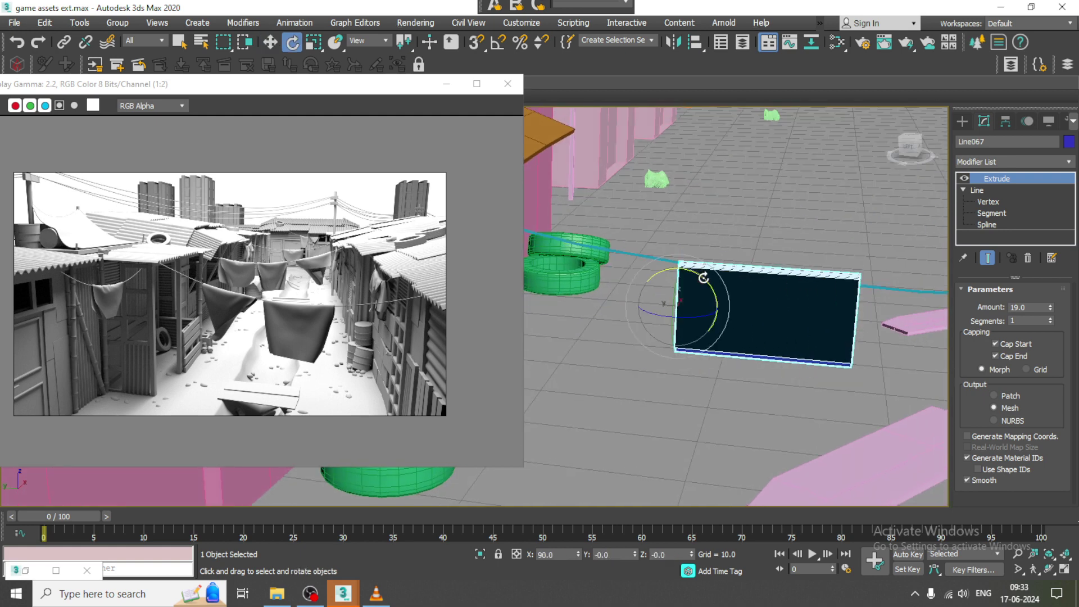
key("w")
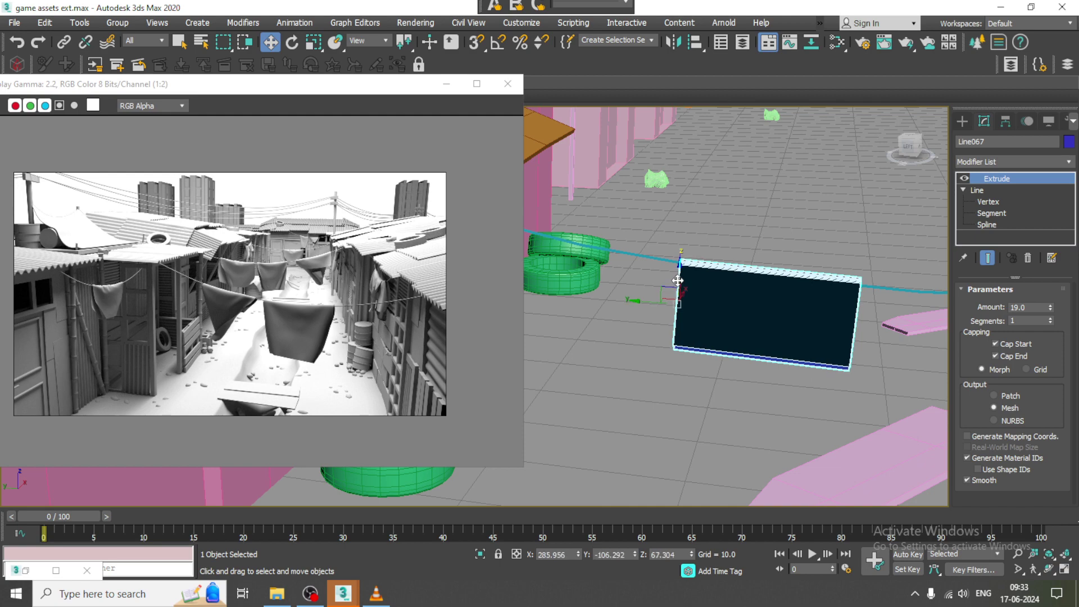
key("r")
left_click_drag(682, 295, 681, 250)
scroll(664, 256, "down", 5)
scroll(668, 256, "up", 2)
key("w")
scroll(751, 272, "up", 10)
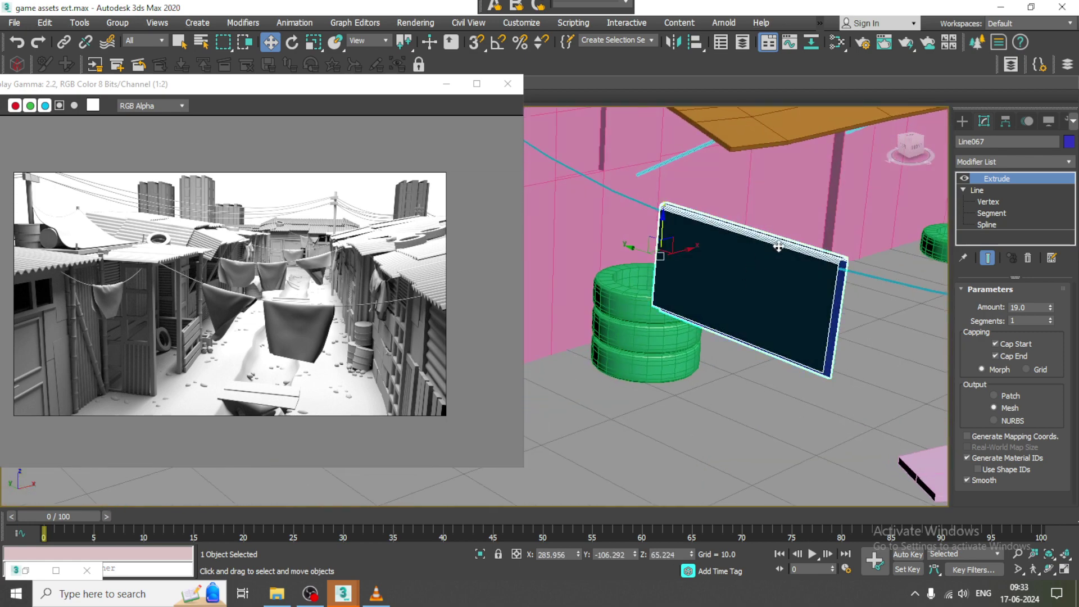
left_click_drag(669, 238, 677, 244)
Add a Shell modifier to the hanging cloth with an outer amount of 1.0
left_click(1015, 160)
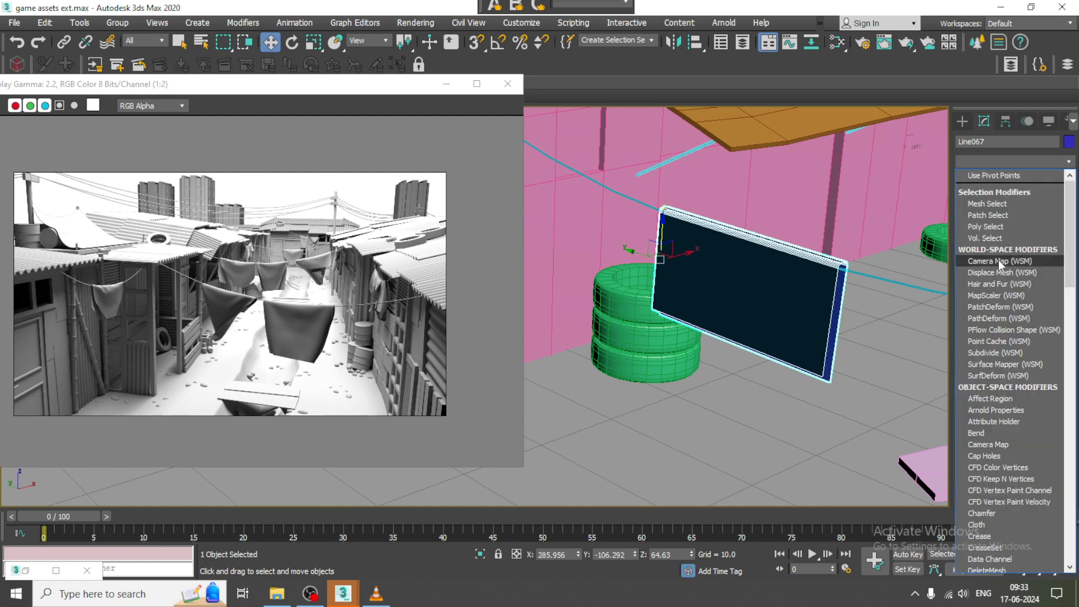
key("s")
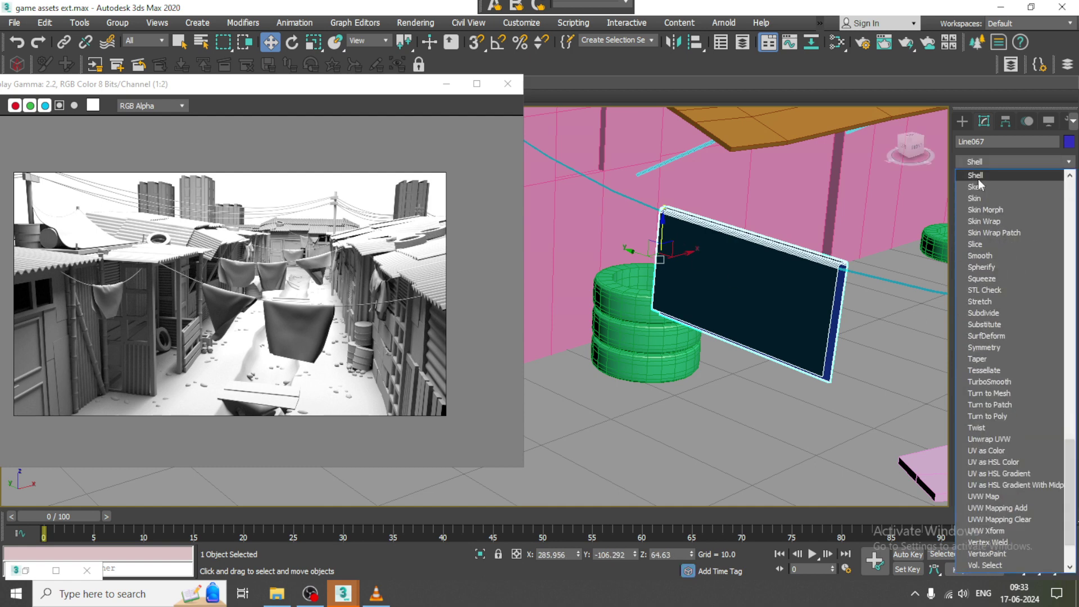
left_click(977, 178)
mouse_move(796, 332)
middle_mouse_down("alt")
mouse_move(871, 332)
mouse_move(784, 333)
middle_mouse_up("alt")
scroll(857, 323, "down", 5)
scroll(811, 311, "up", 5)
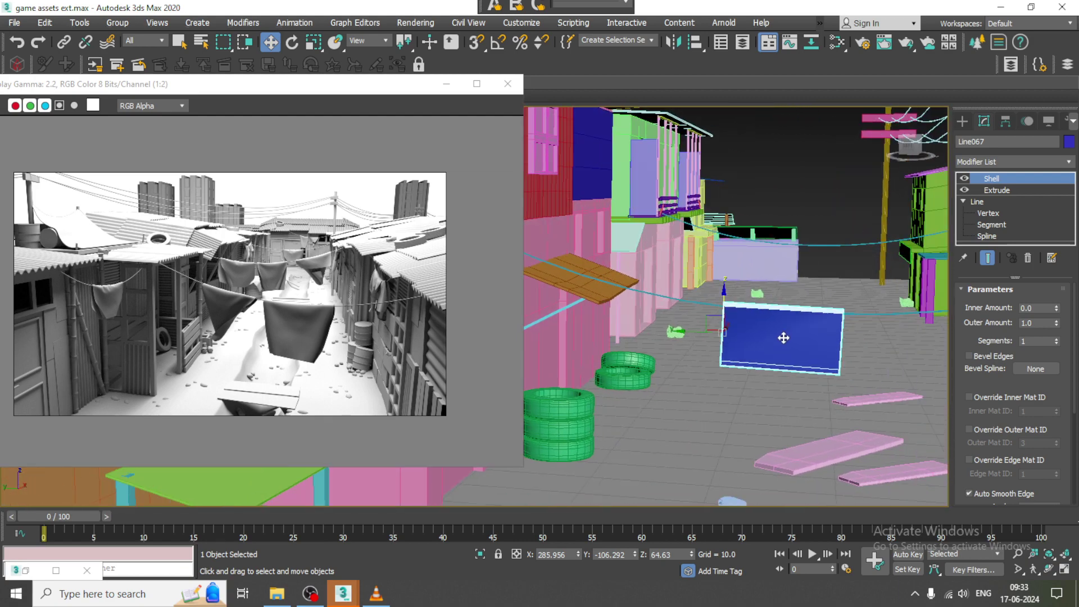
Delete the shelled cloth from the low cable across the street
key("Delete")
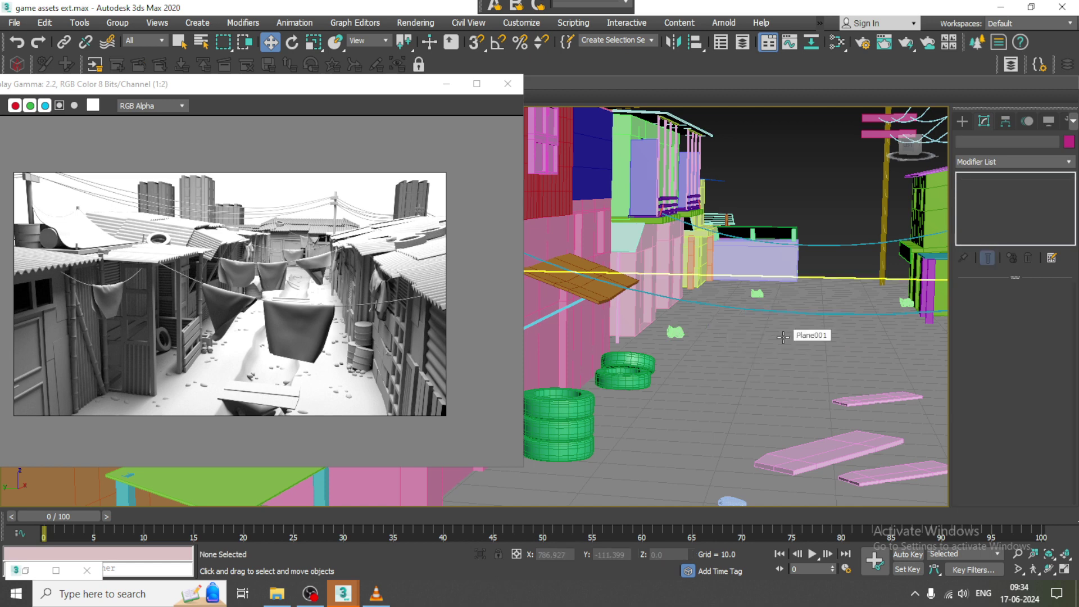
middle_click_drag(908, 258, 697, 495, "alt")
scroll(814, 296, "down", 5)
scroll(757, 303, "up", 5)
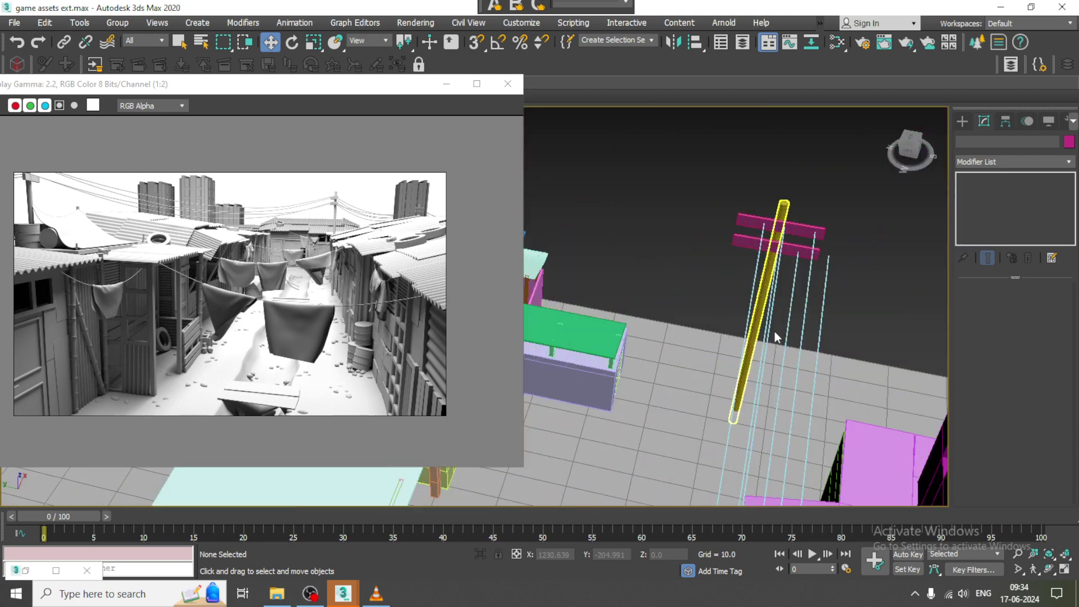
Extend the ground plane beyond the utility pole by increasing its width to about 789.9
left_click(718, 372)
scroll(718, 373, "down", 5)
middle_click_drag(613, 355, 508, 310)
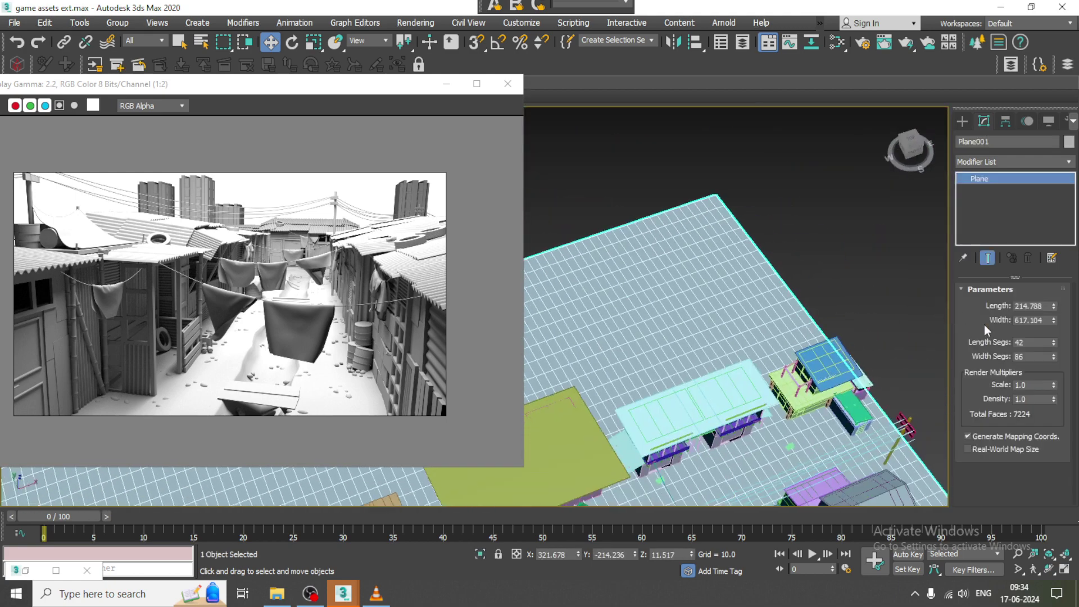
left_click_drag(1054, 322, 1054, 278)
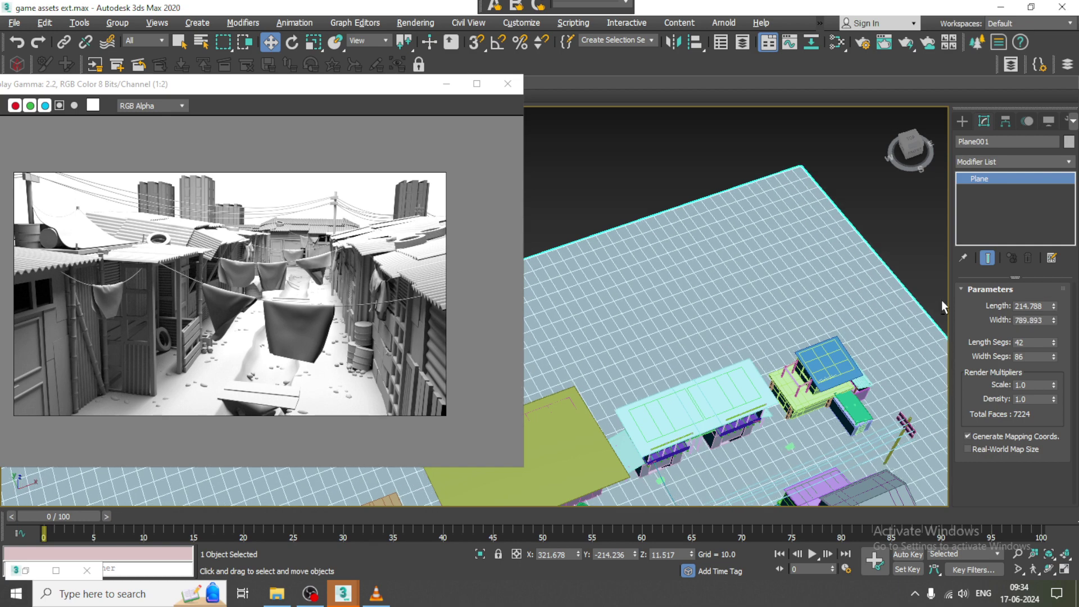
Create a long thin box on the ground beyond the utility pole, about 134.6 long, 9.5 wide and 15.6 high
middle_click_drag(903, 396, 824, 331)
mouse_move(696, 294)
middle_mouse_down("alt")
mouse_move(737, 297)
mouse_move(737, 306)
mouse_move(712, 295)
middle_mouse_up("alt")
scroll(678, 329, "up", 2)
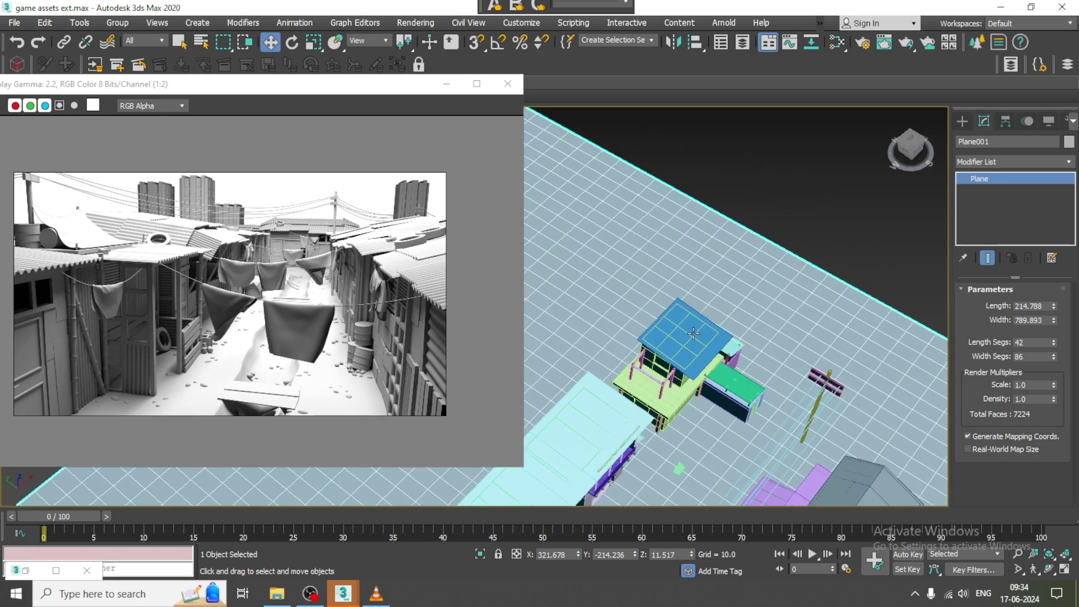
left_click(960, 127)
left_click(978, 141)
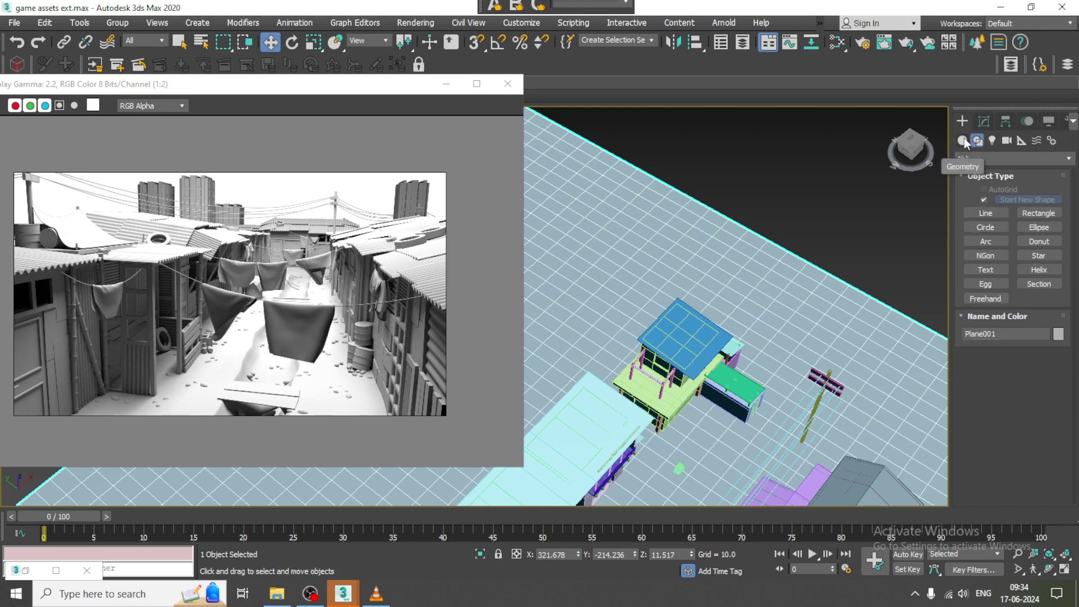
scroll(354, 267, "up", 1)
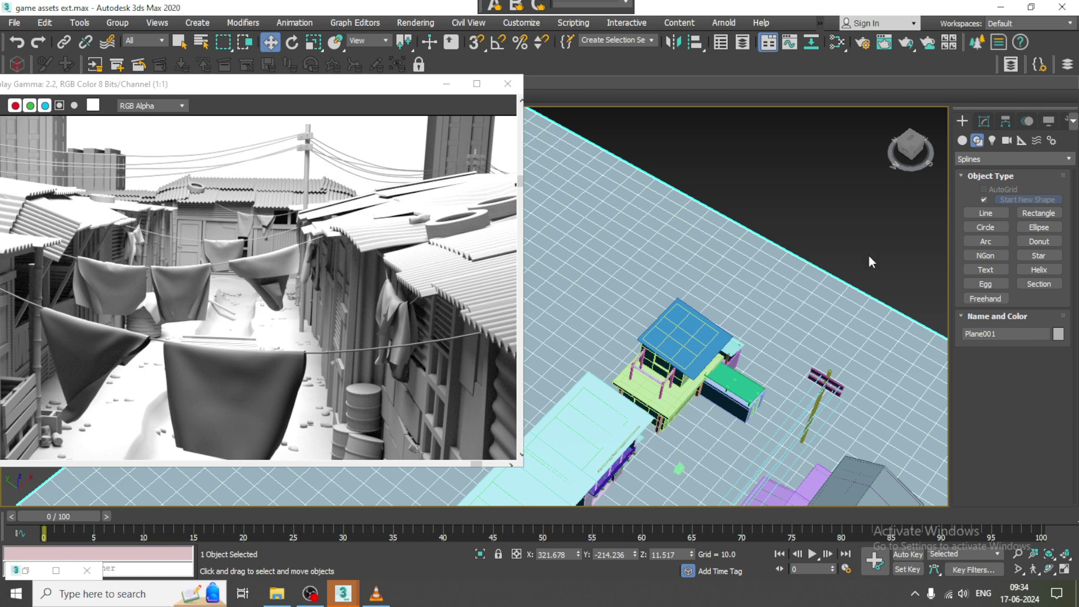
left_click(962, 141)
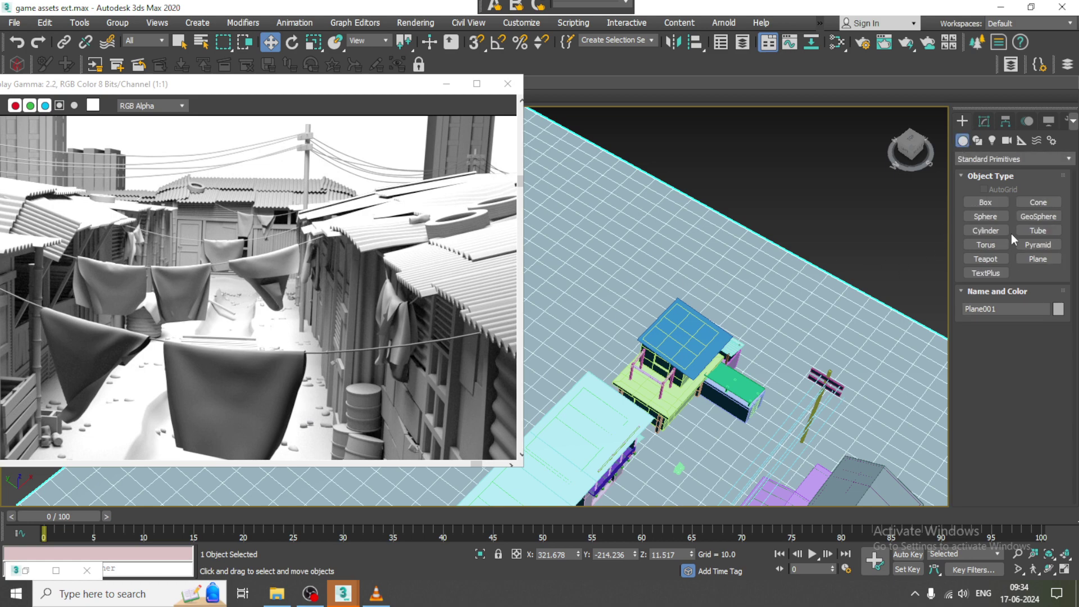
left_click(985, 202)
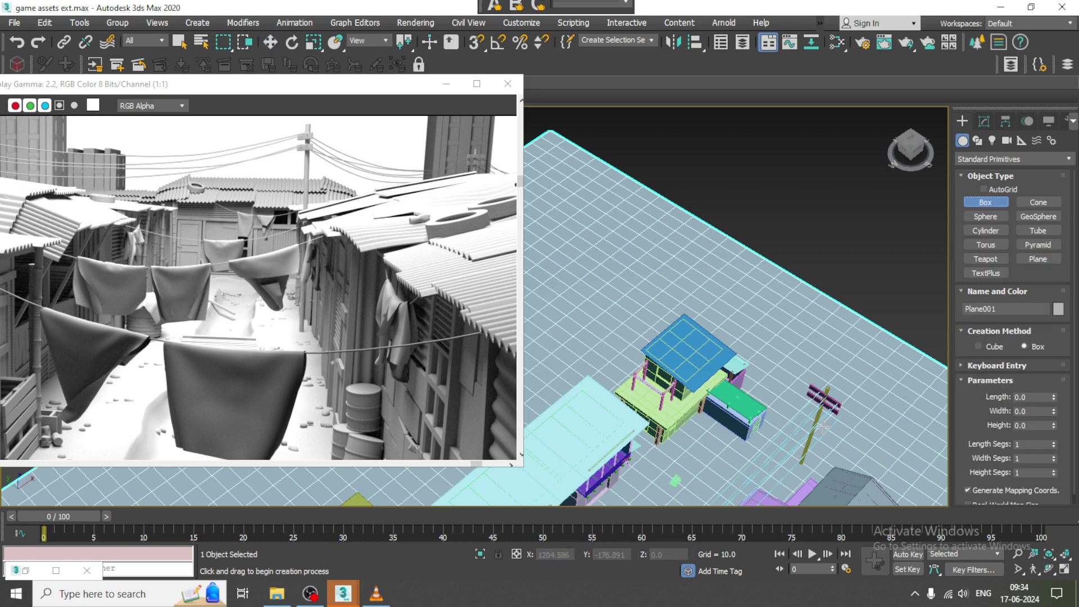
left_click_drag(853, 400, 906, 442)
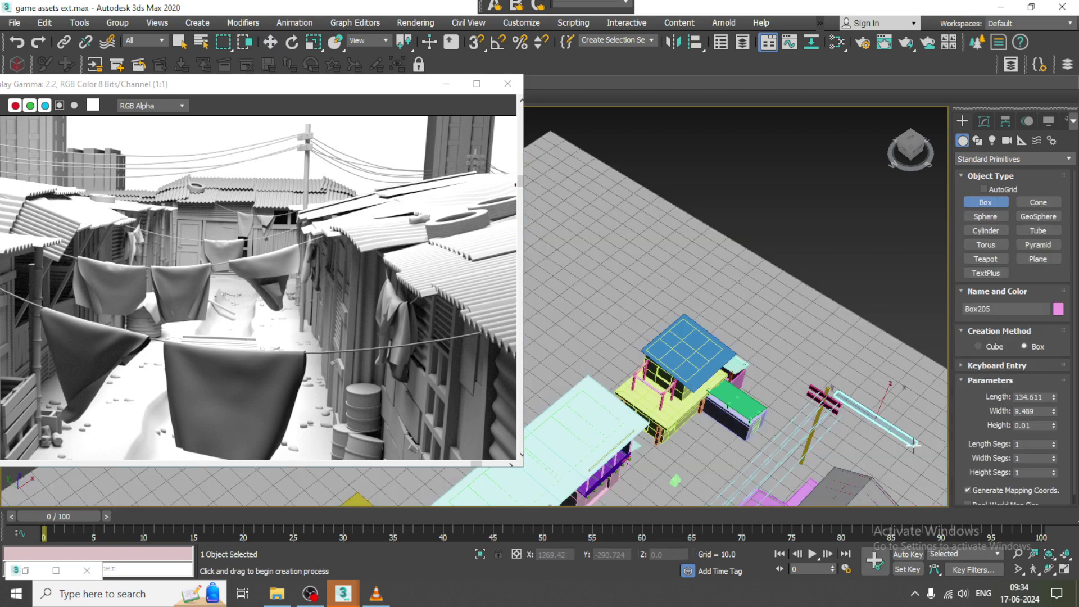
left_click(912, 436)
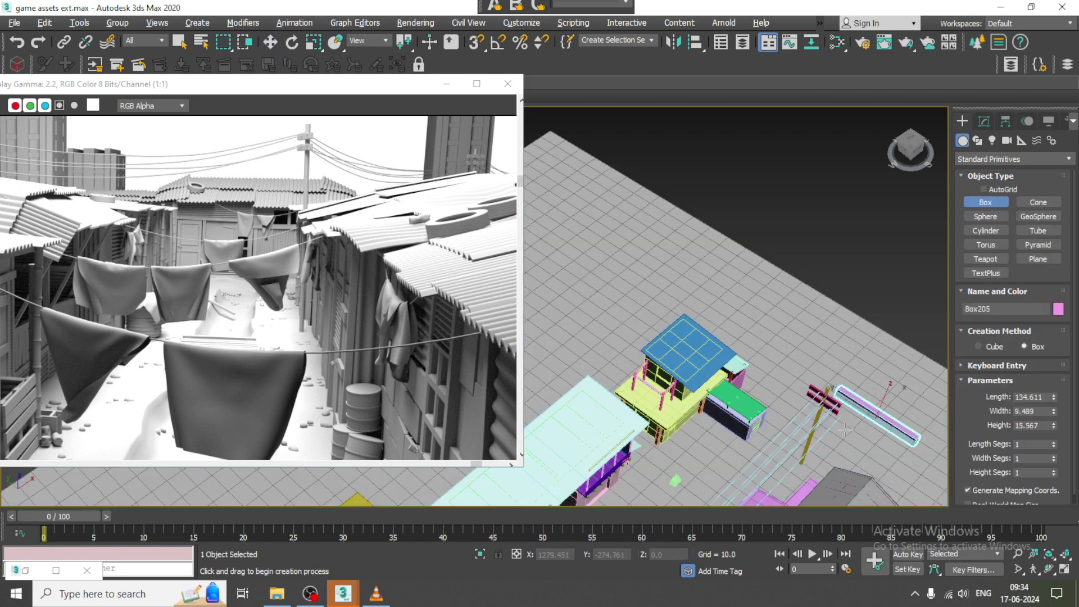
Raise the box to about Z 57 and scale it to about 80% in Z and 46% in X
middle_click_drag(910, 436, 886, 400, "alt")
key("w")
left_click_drag(882, 386, 883, 354)
middle_click_drag(903, 391, 862, 368, "alt")
key("r")
left_click_drag(883, 341, 886, 352)
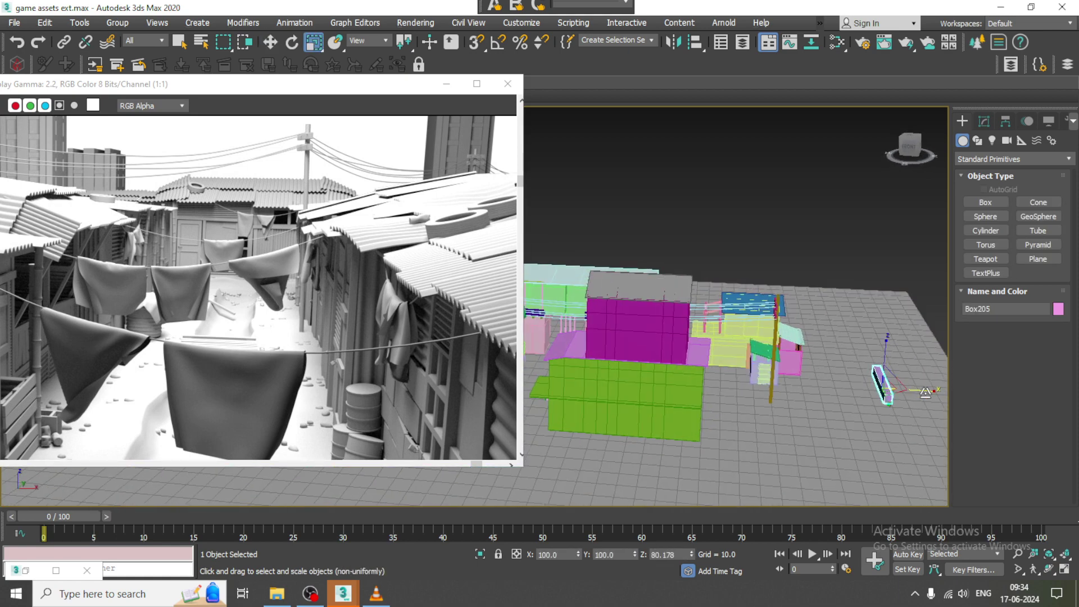
left_click_drag(930, 391, 905, 388)
middle_click_drag(904, 387, 880, 384, "alt")
key("z")
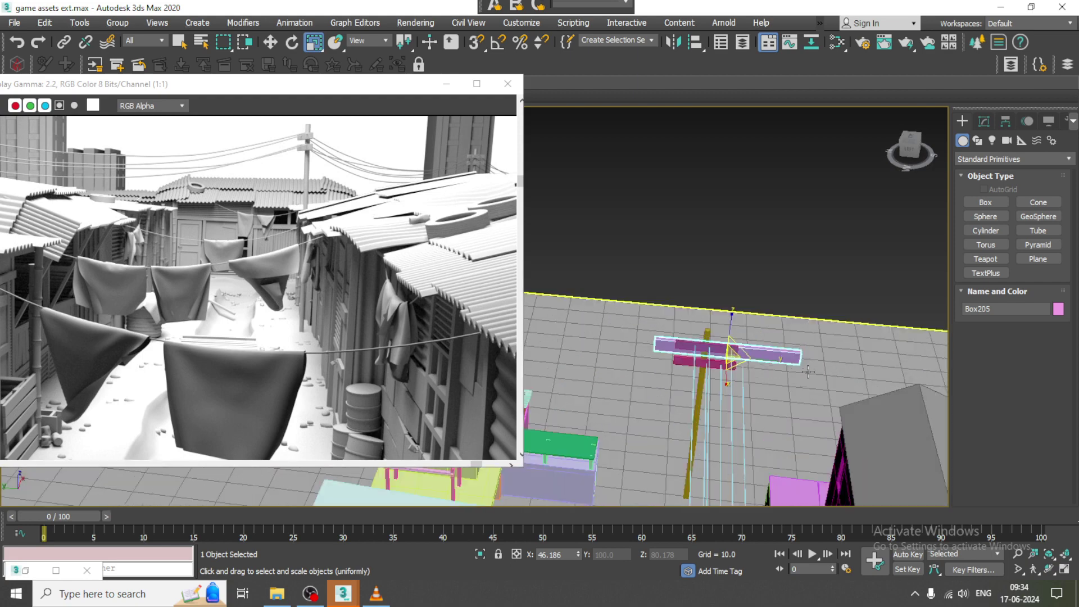
Raise the beam to about Z 103.5 and place one copy directly below it at about Z 13.6
key("w")
middle_click_drag(730, 326, 753, 368, "alt")
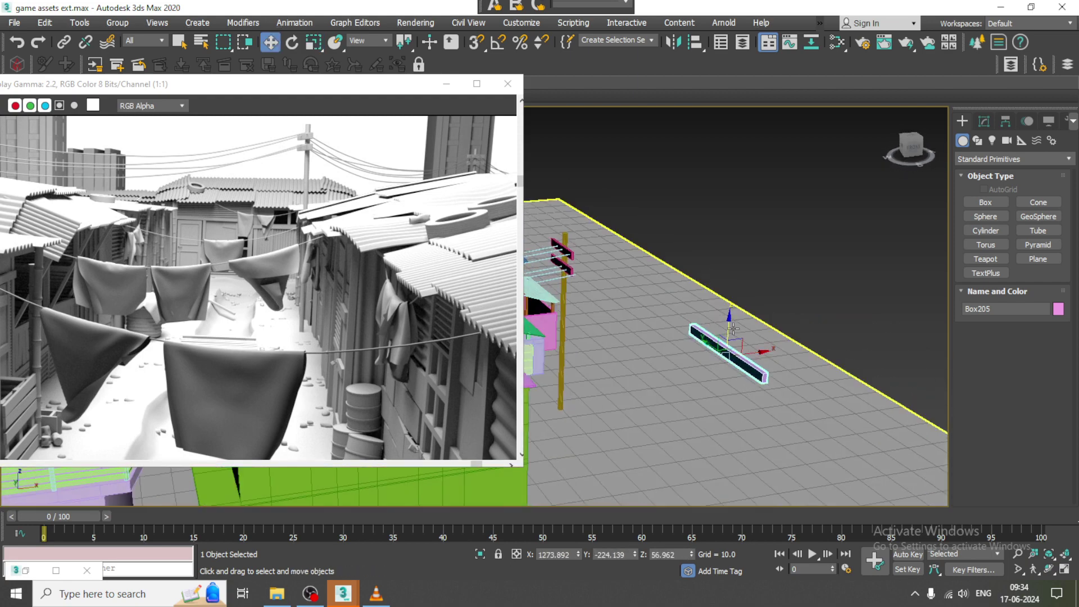
middle_click_drag(726, 325, 732, 332, "alt")
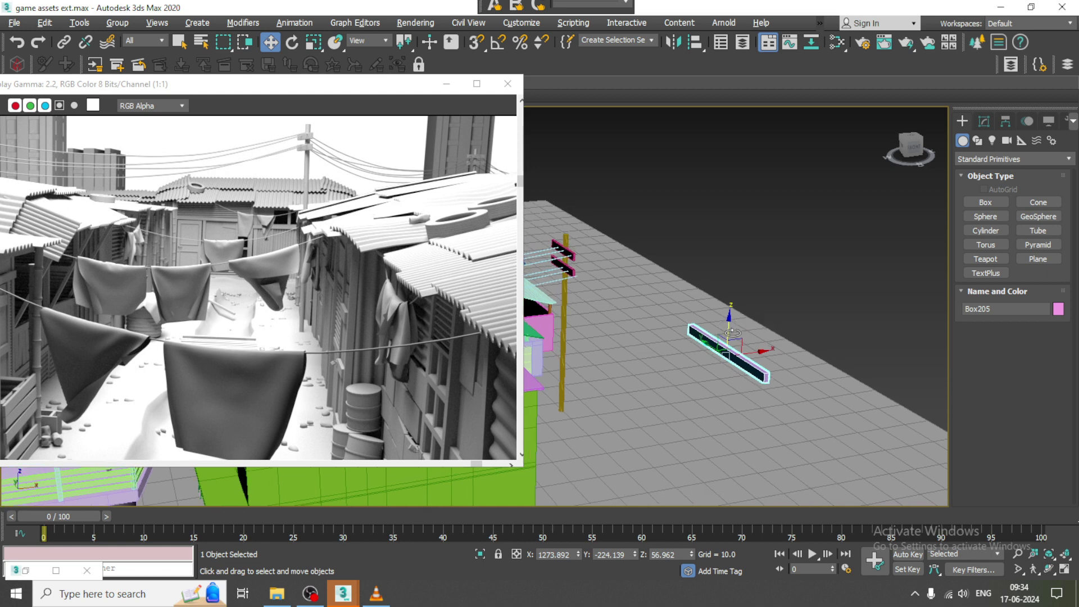
left_click_drag(736, 332, 736, 288)
middle_click_drag(736, 289, 735, 286, "alt")
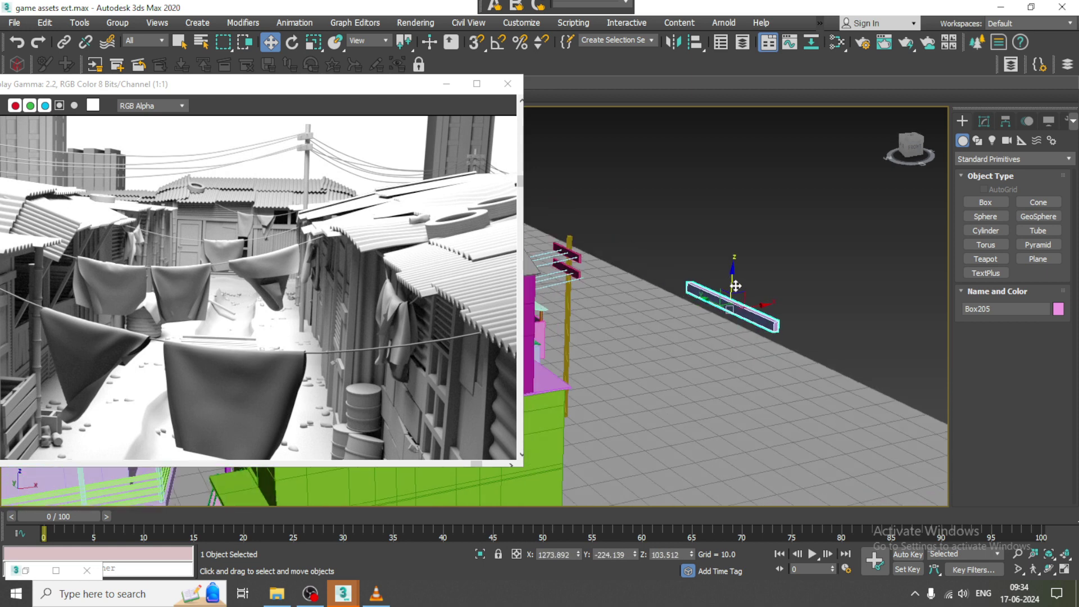
mouse_move(729, 282)
left_mouse_down("shift")
mouse_move(744, 376)
mouse_move(742, 366)
left_mouse_up("shift")
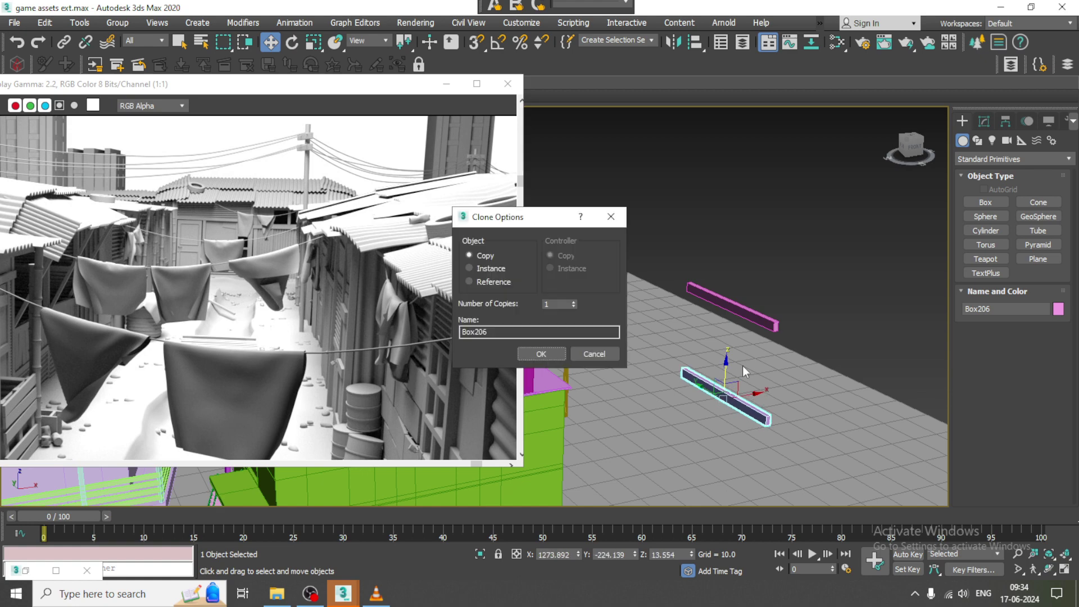
left_click(541, 354)
Convert both beams to Editable Poly and clear the selection
scroll(809, 286, "up", 6)
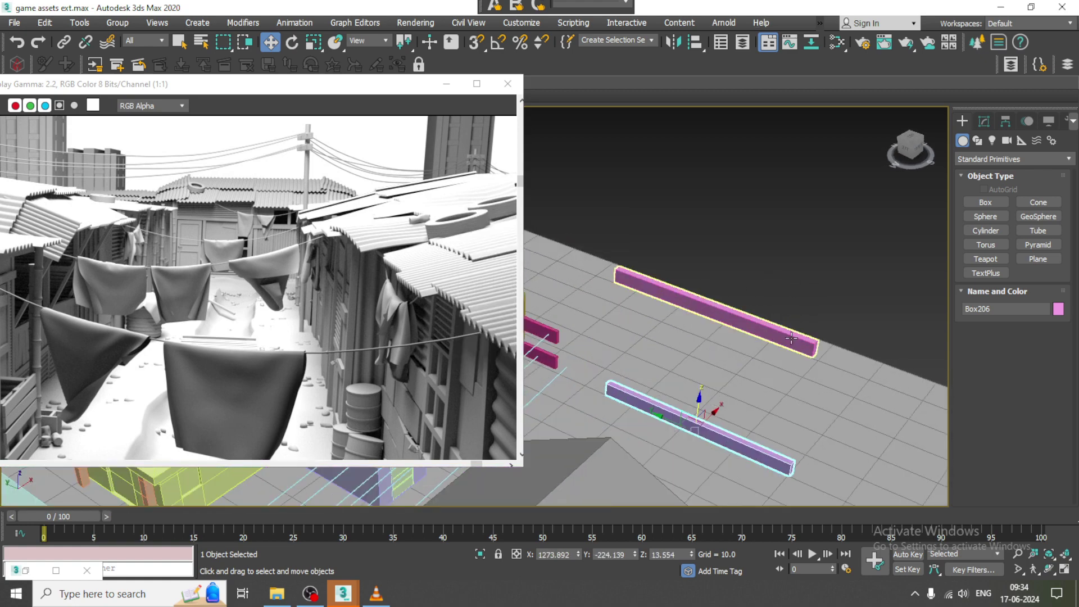
left_click(791, 337, "ctrl")
right_click(791, 339)
mouse_move(862, 483)
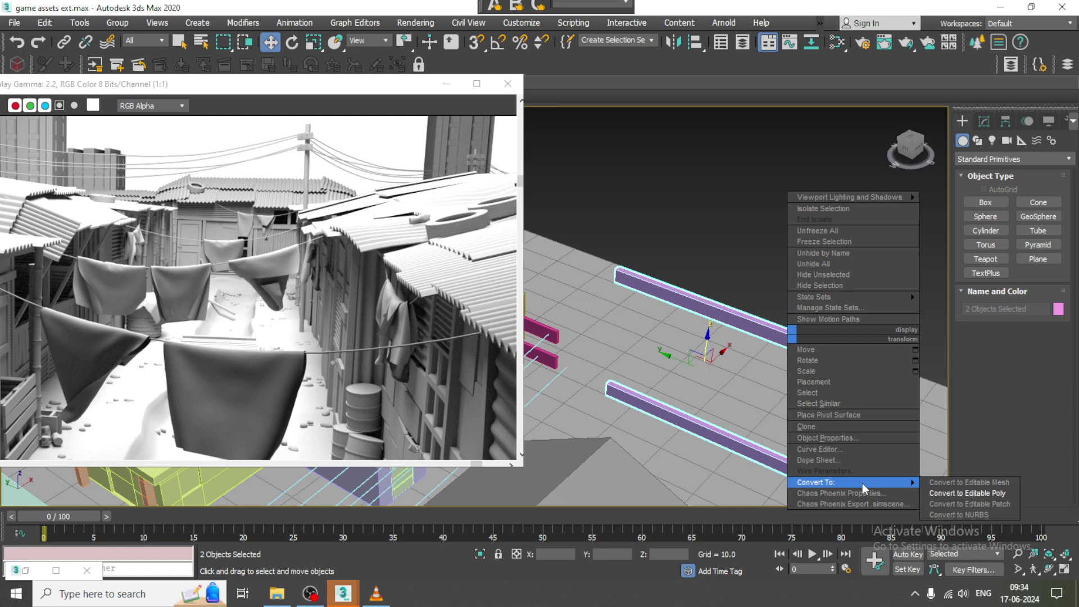
left_click(967, 492)
left_click(876, 427)
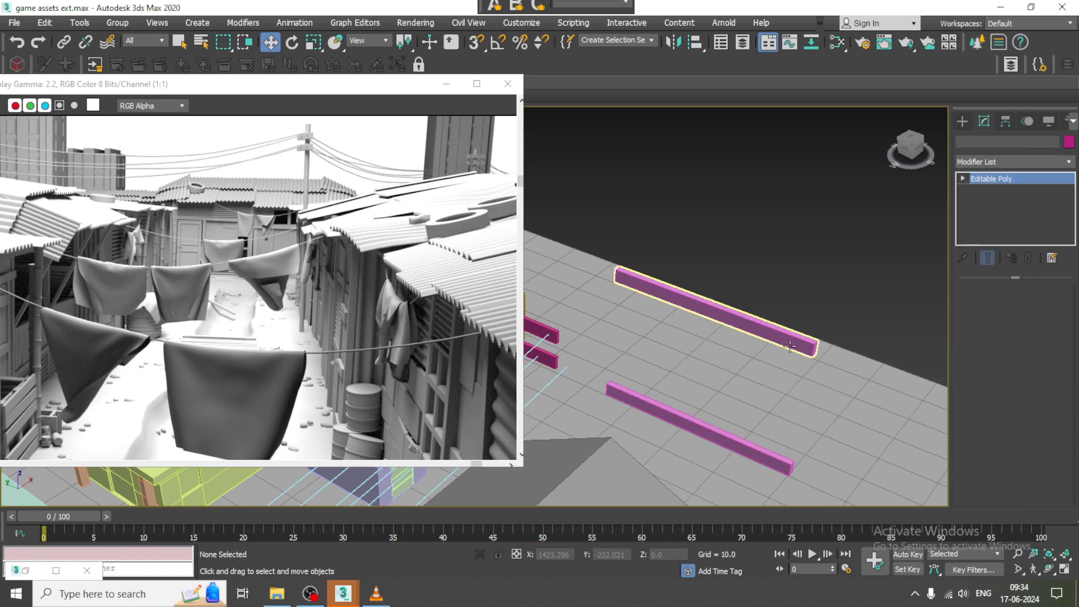
Add an edge loop near one end of the upper beam with Swift Loop
left_click(789, 346)
left_click_drag(227, 88, 228, 120)
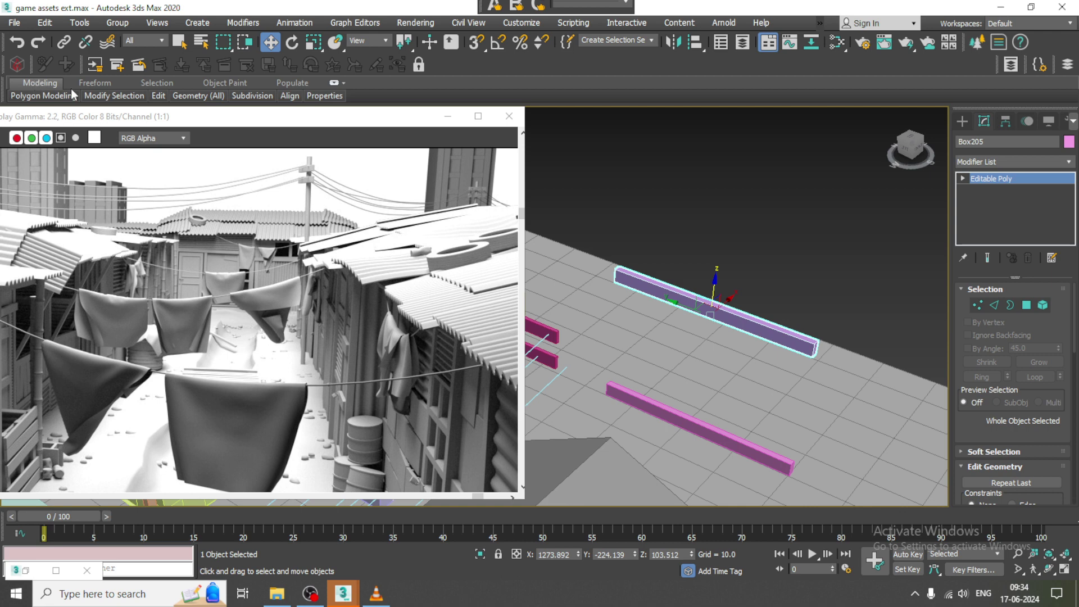
mouse_move(139, 103)
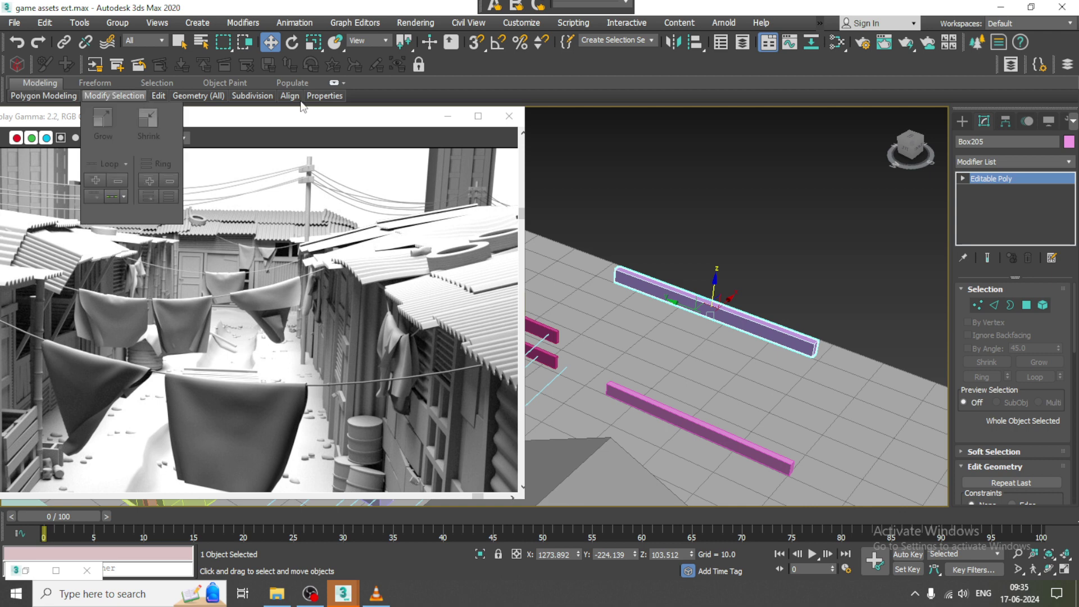
double_click(43, 81)
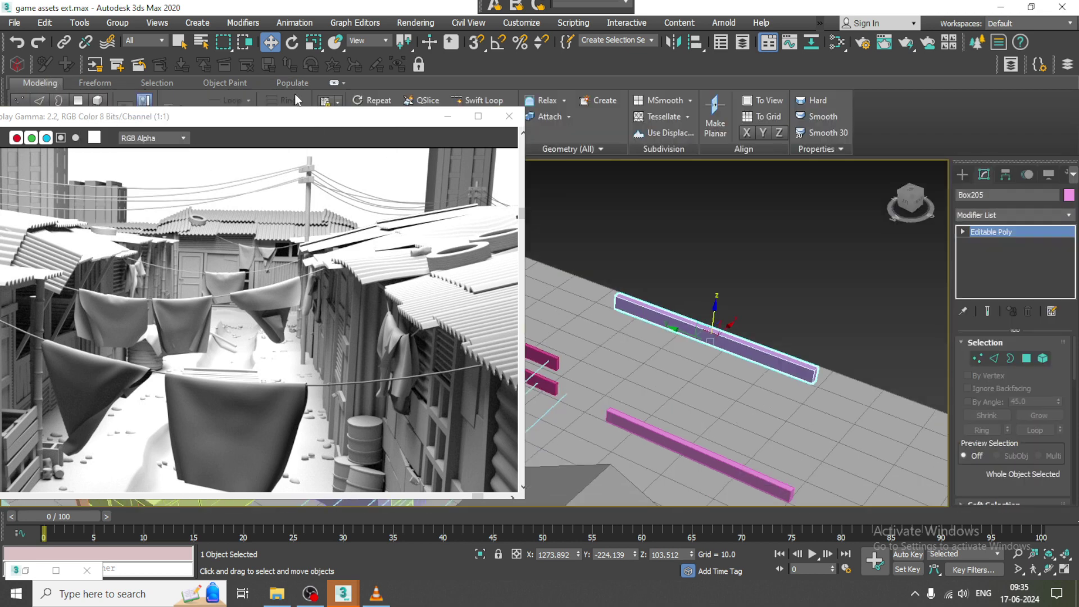
left_click(473, 103)
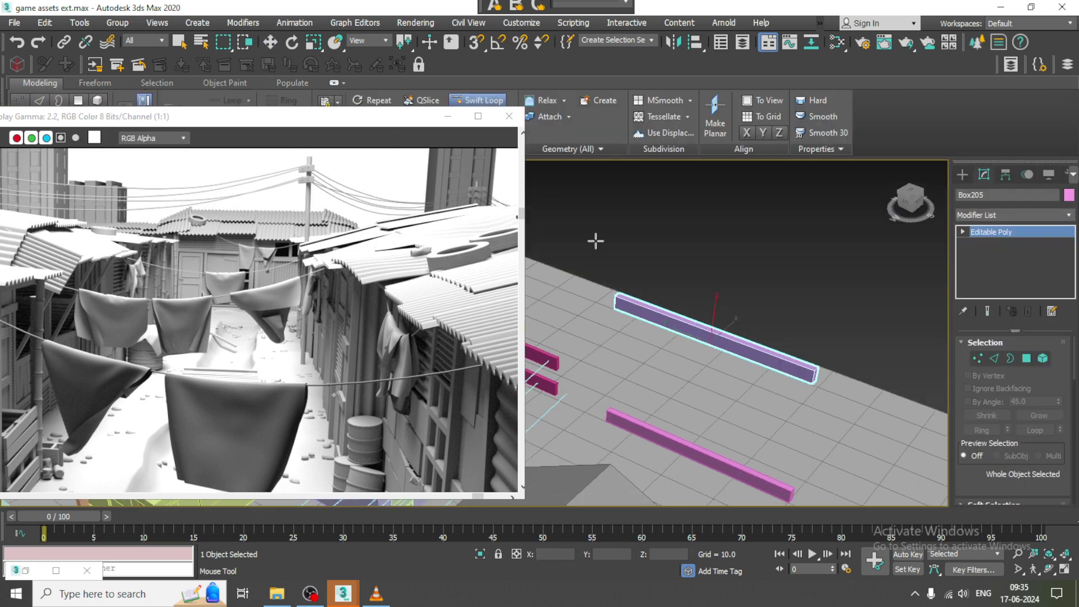
left_click(799, 371)
middle_click_drag(799, 370, 823, 362, "alt")
right_click(766, 449)
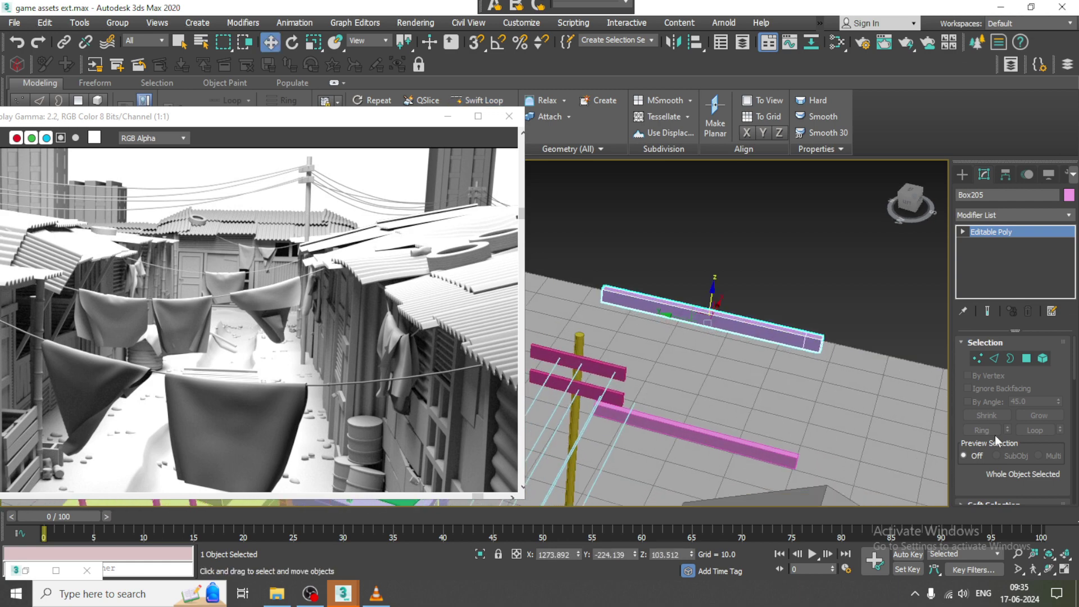
left_click_drag(990, 482, 969, 271)
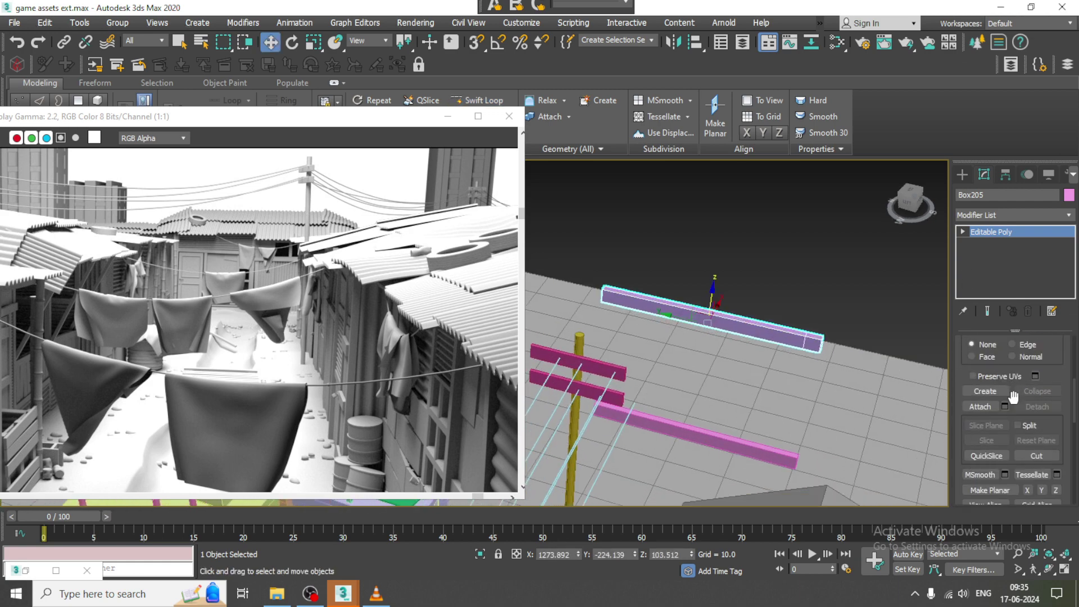
left_click(987, 408)
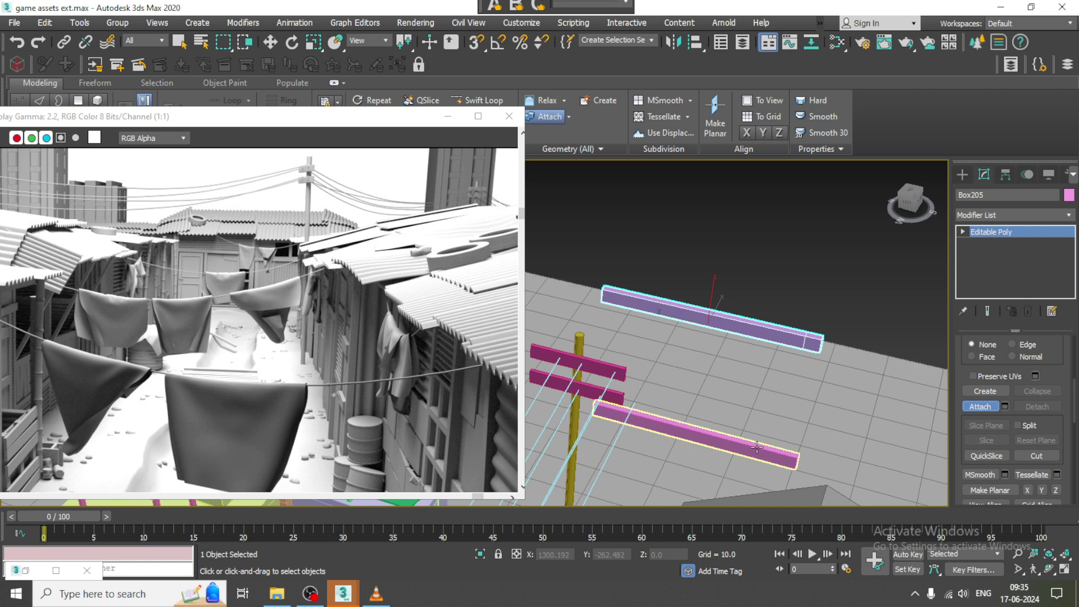
key("w")
Copy the lowest beam straight up to about Z 168.7, above the other two beams
left_click(699, 409)
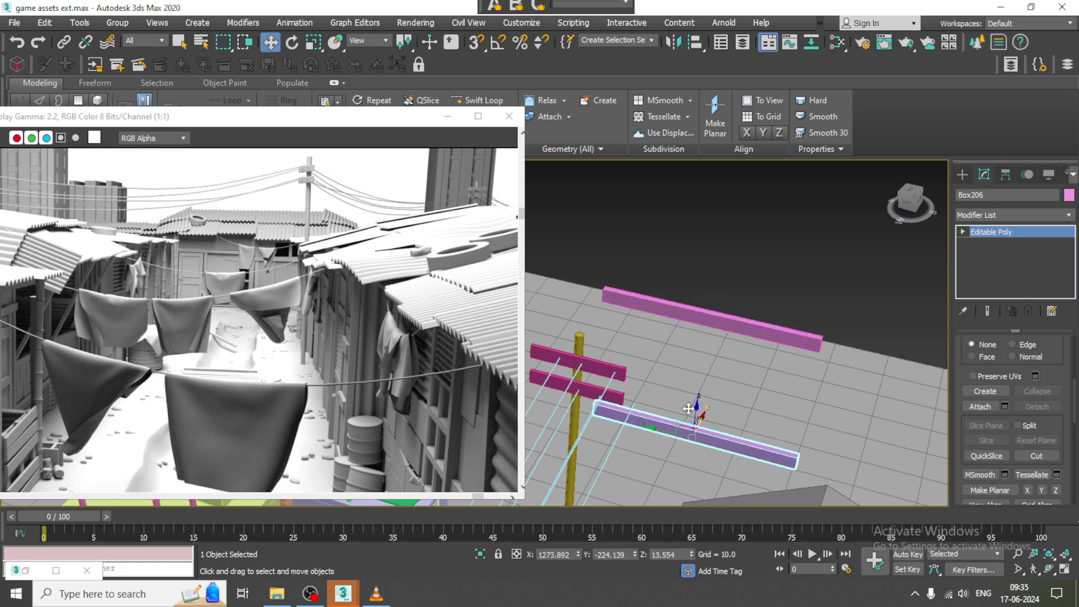
left_click_drag(699, 410, 725, 206, "shift")
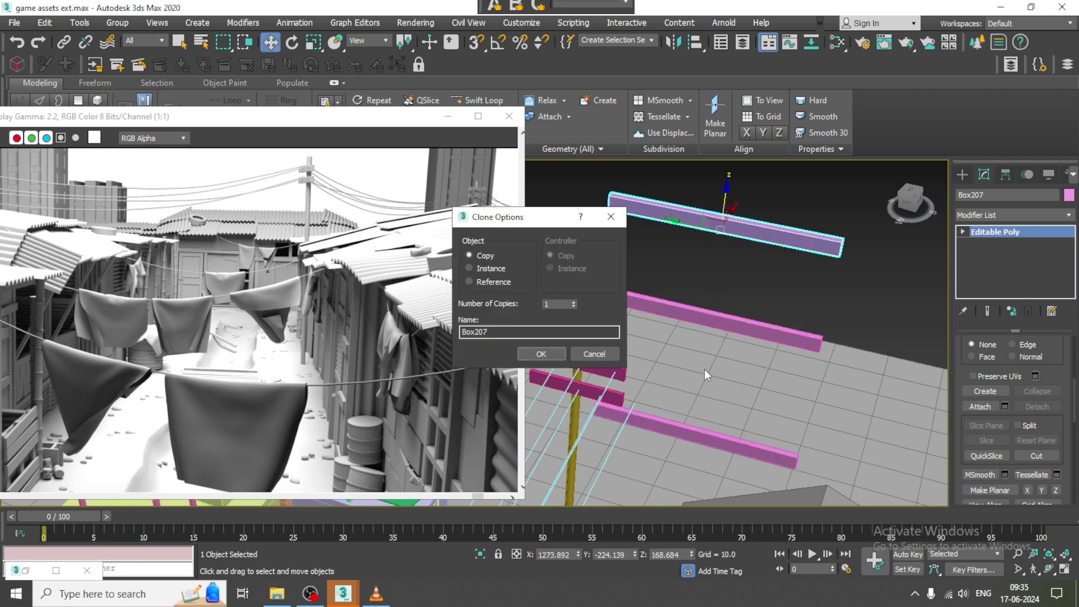
left_click(549, 359)
Attach the middle beam to the lowest beam and add a Swift Loop edge near the lowest beam's matching end
left_click(744, 450)
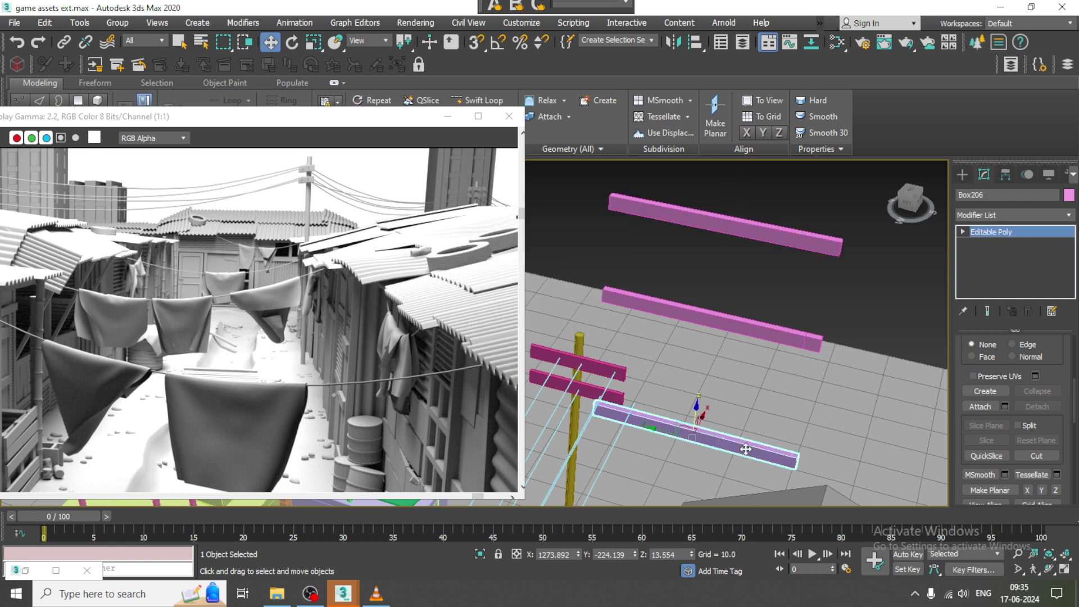
left_click(978, 407)
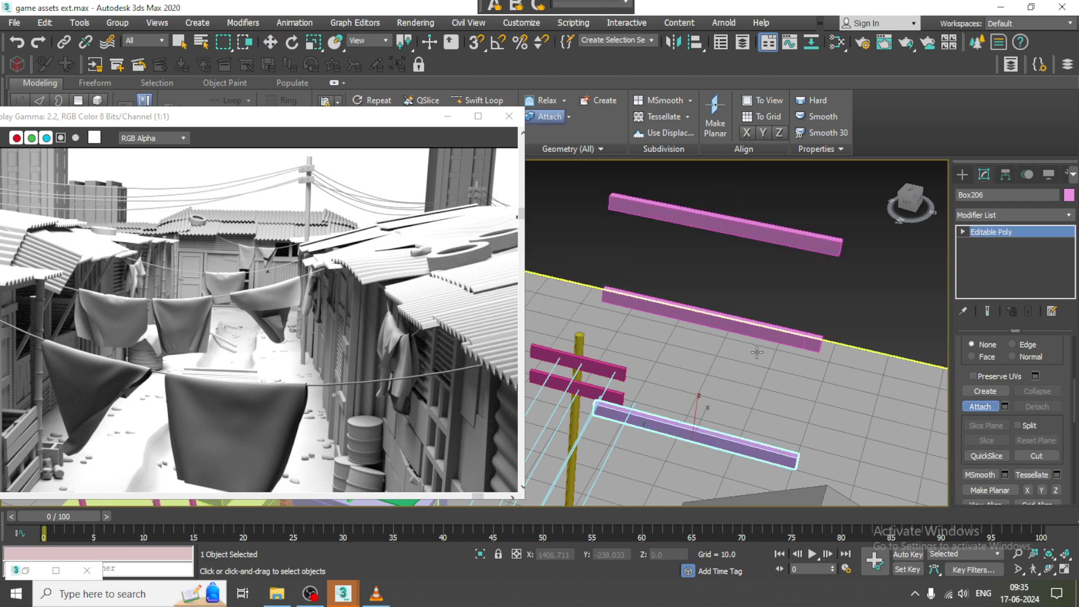
left_click(710, 318)
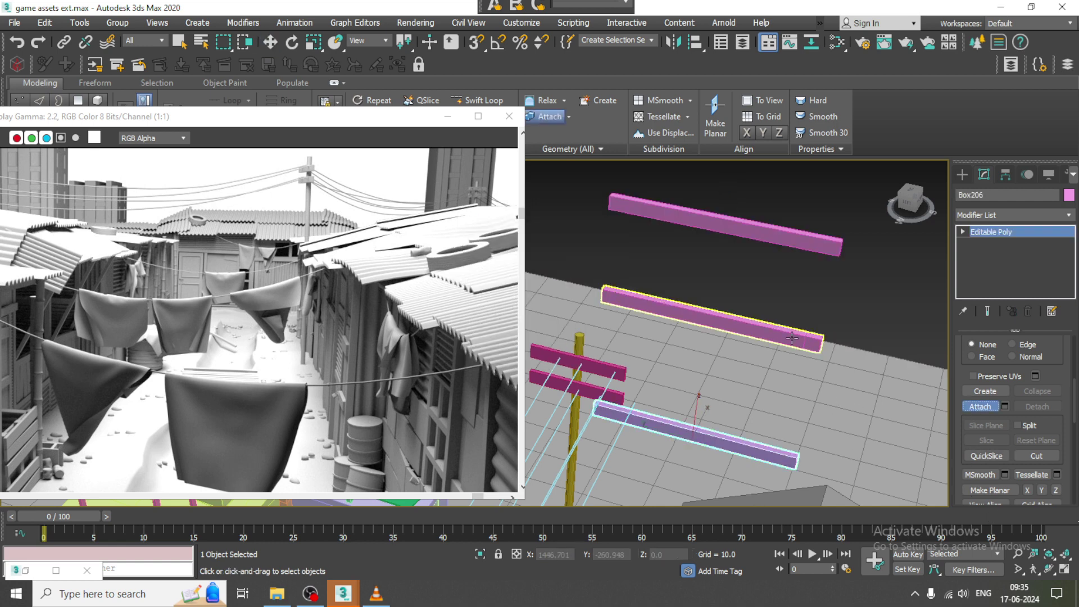
left_click(481, 102)
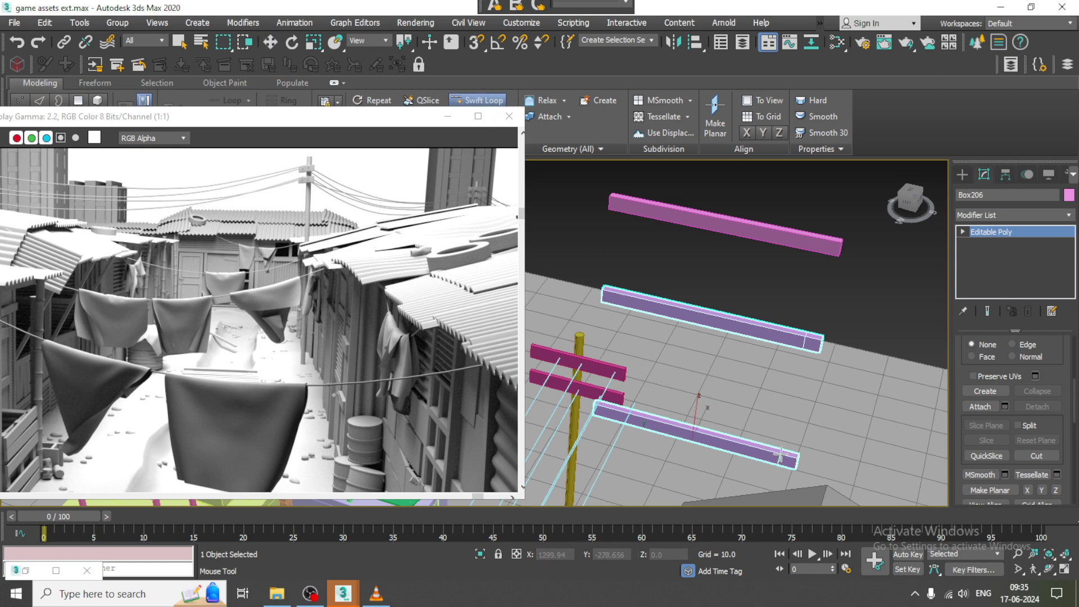
right_click(780, 455)
Bridge the facing end polygons of the lowest and middle beams to form a vertical post
key("4")
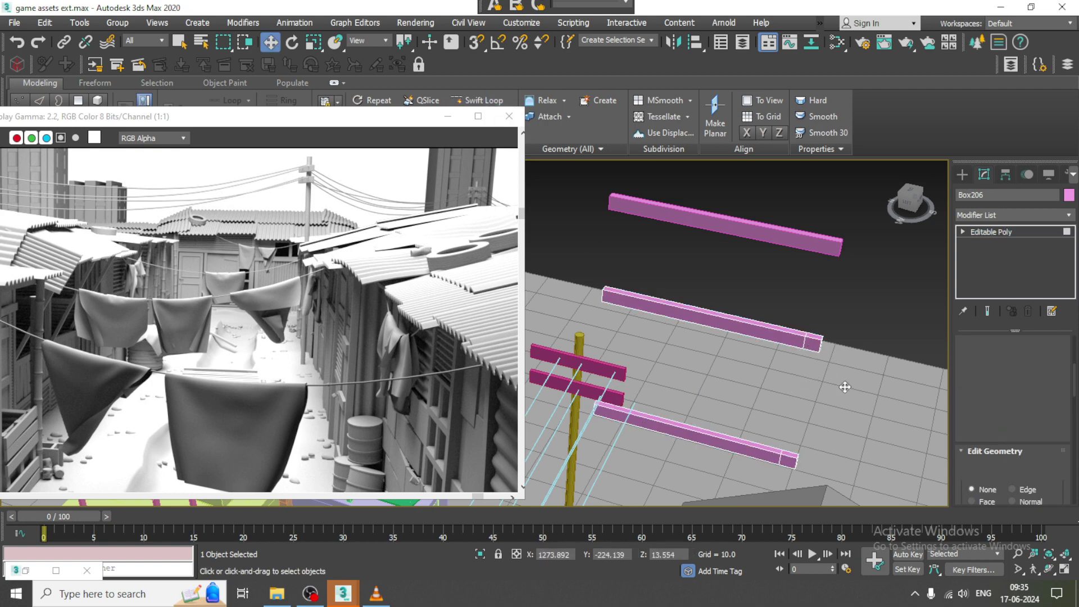
key("4")
middle_click_drag(845, 386, 800, 306, "alt")
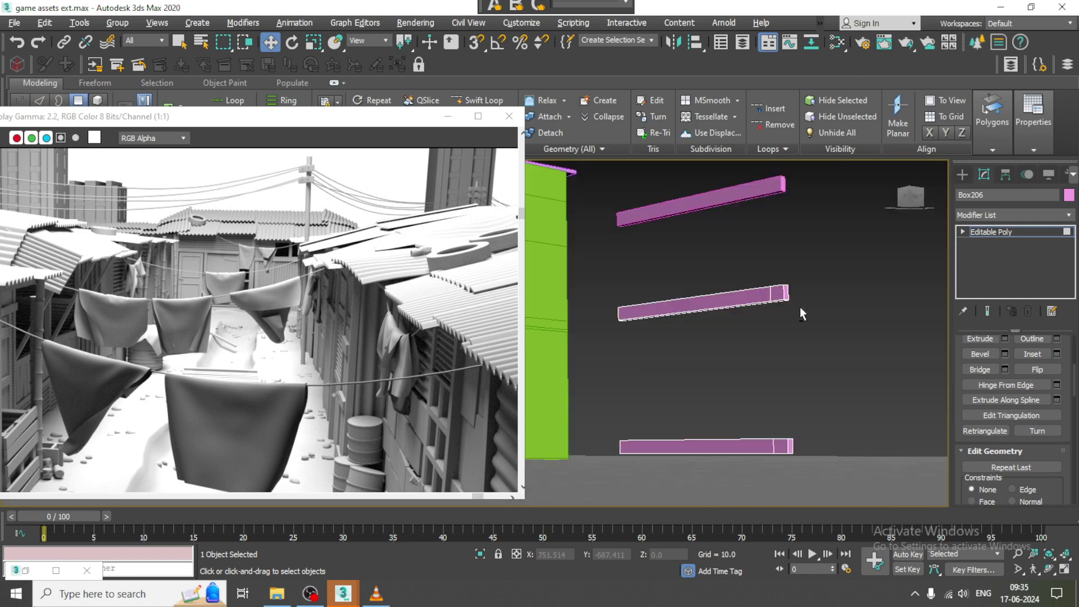
scroll(800, 307, "up", 3)
left_click(764, 293)
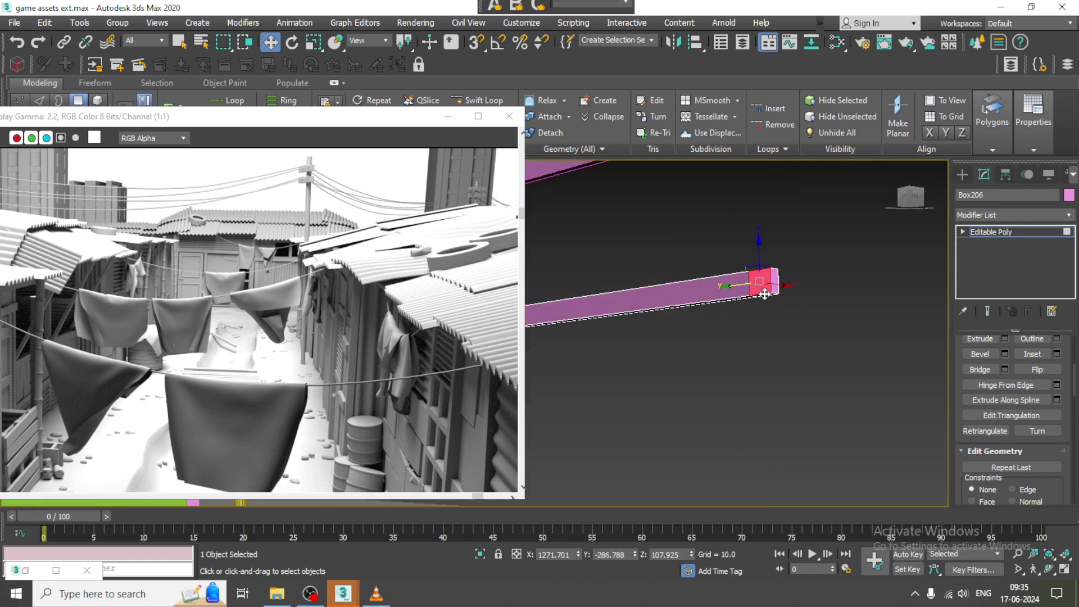
left_click(765, 295)
middle_click_drag(786, 321, 764, 471, "alt")
left_click(739, 485, "ctrl")
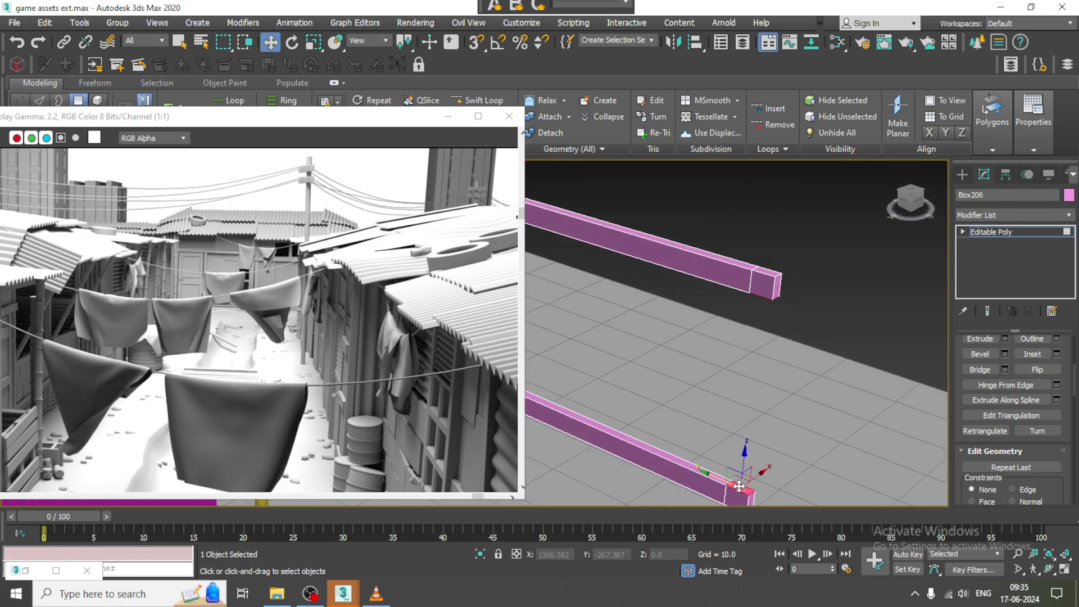
left_click(979, 369)
Add a Swift Loop edge near the opposite, open end of both the middle and the lowest beam
middle_click_drag(789, 369, 668, 334, "alt")
scroll(748, 380, "down", 3)
scroll(668, 333, "up", 3)
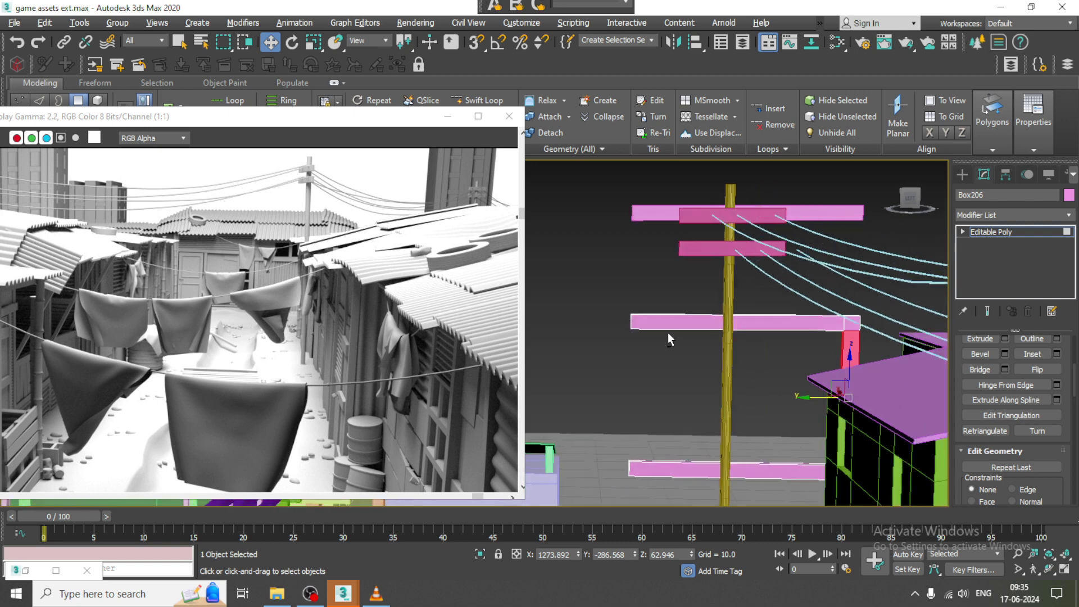
left_click(478, 100)
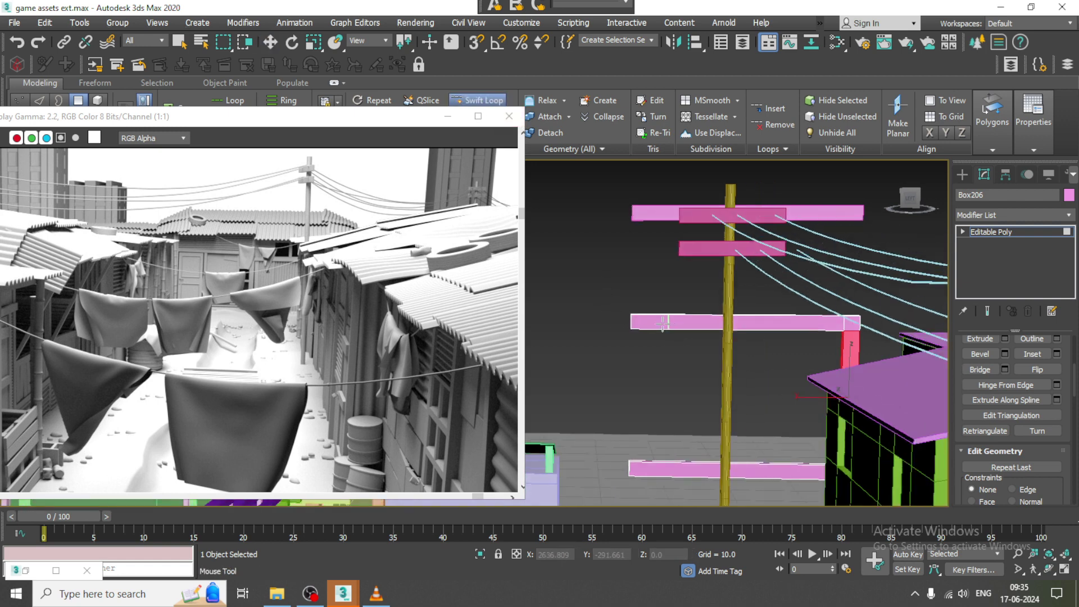
left_click(673, 469)
right_click(674, 469)
middle_click_drag(673, 470, 704, 423, "alt")
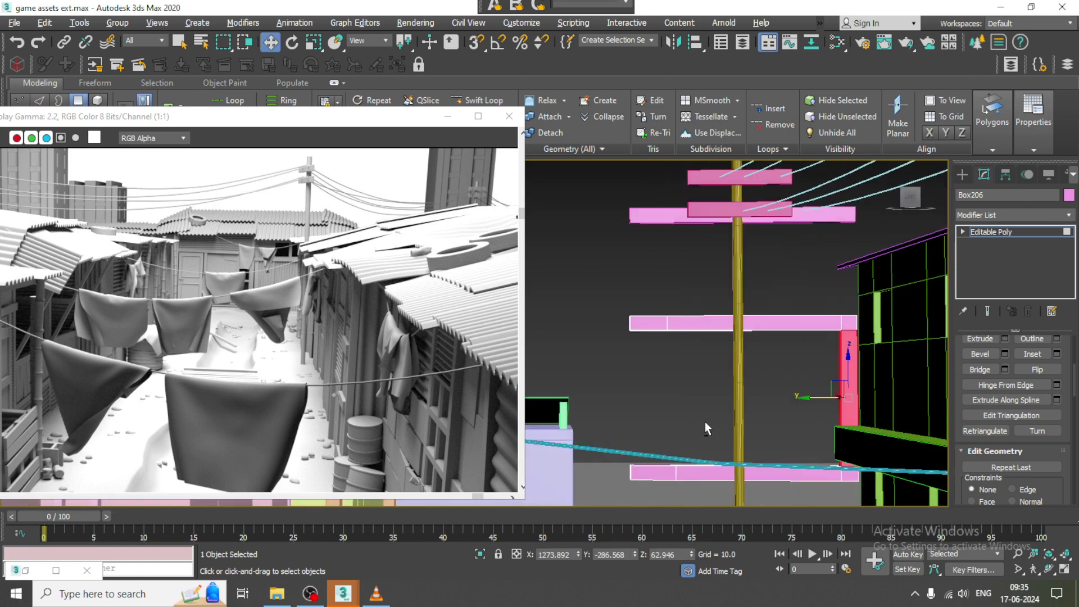
Bridge the facing polygons at the open end of the two beams, closing them into a rectangular frame
scroll(636, 401, "up", 2)
key("4")
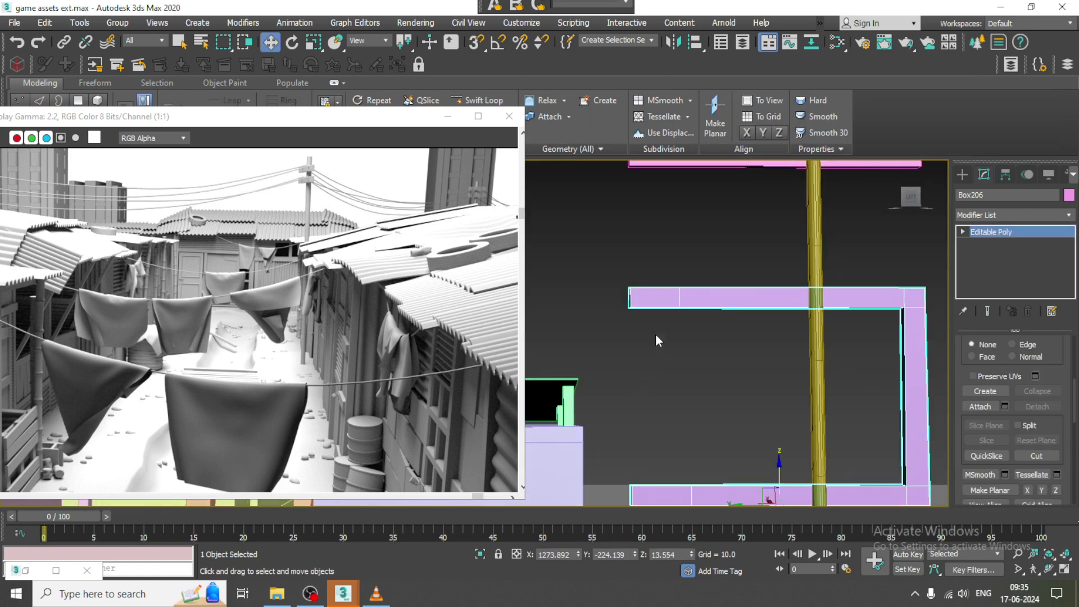
key("F3")
key("F3")
scroll(657, 326, "up", 2)
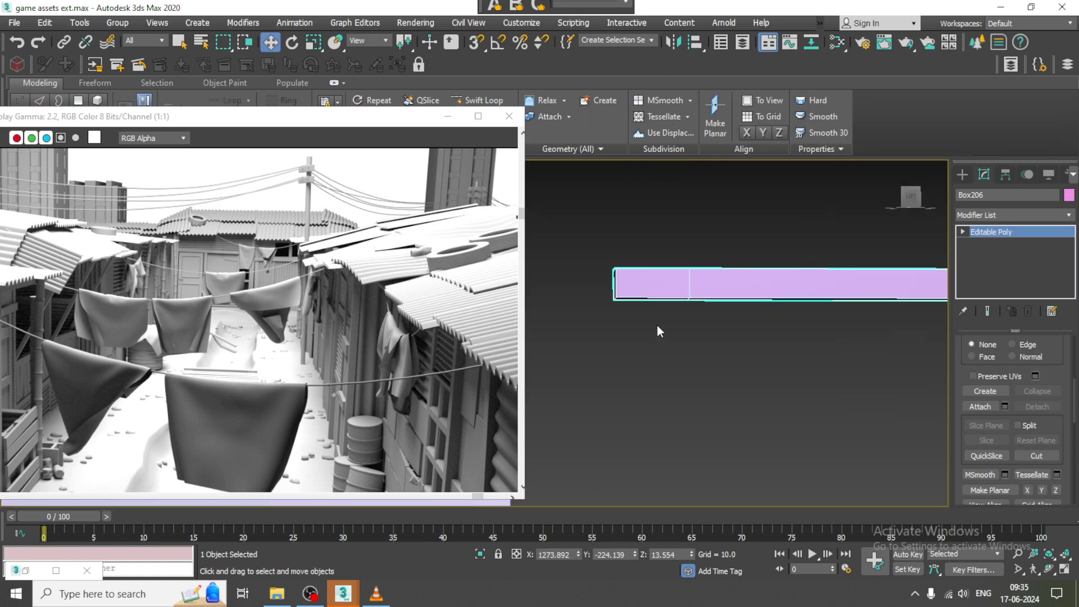
key("4")
left_click(652, 304)
middle_click_drag(660, 308, 653, 464, "alt")
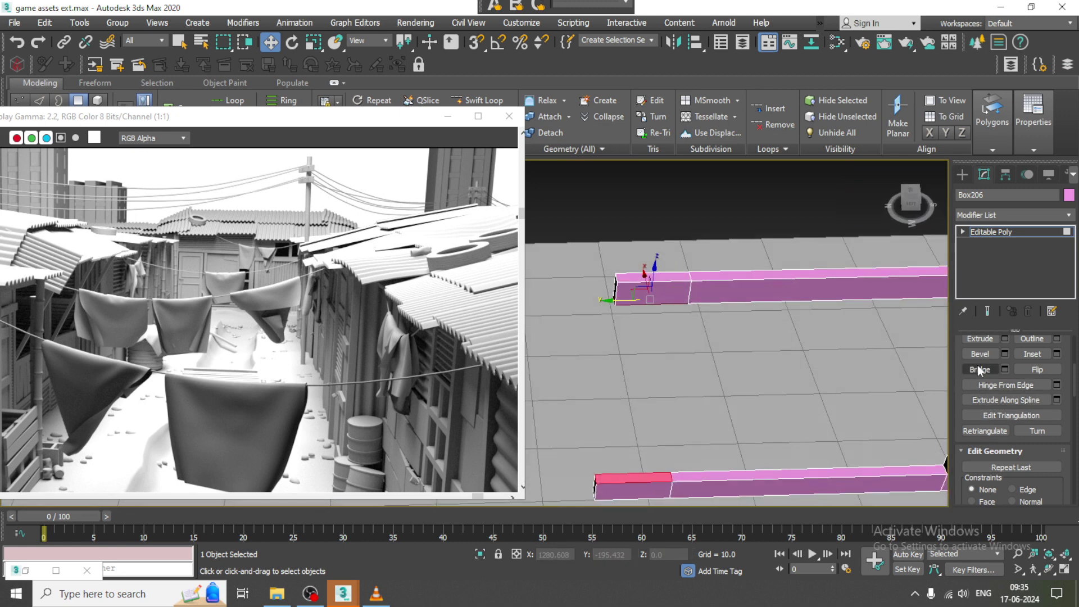
key("alt+q")
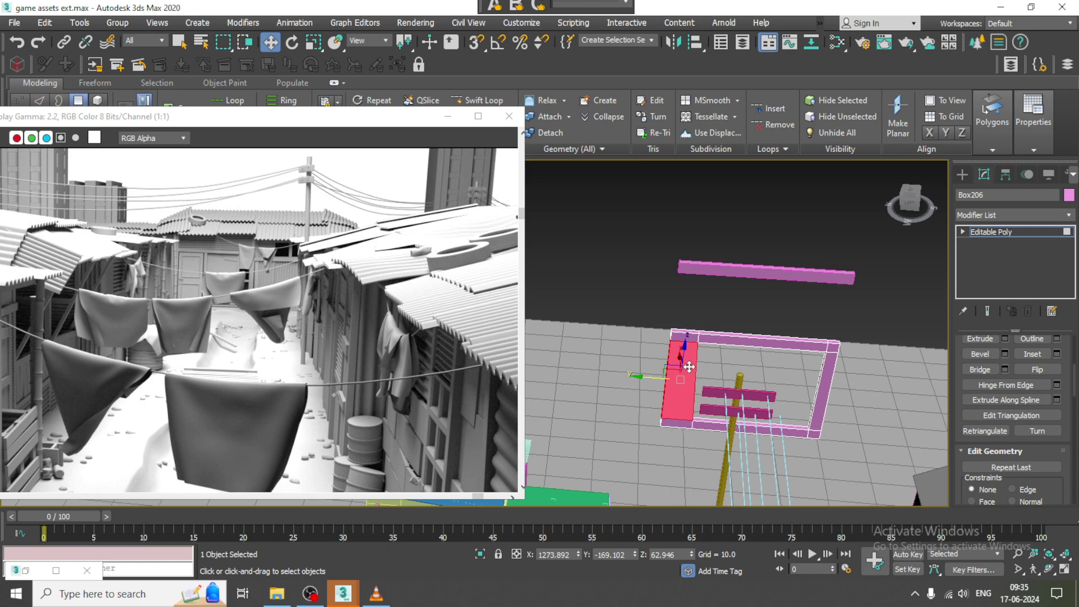
Straighten the slanted inner edge of the new post by scaling its vertices into a vertical line in the Left view
key("alt+w")
middle_click_drag(846, 239, 810, 231)
key("alt+w")
scroll(691, 315, "up", 2)
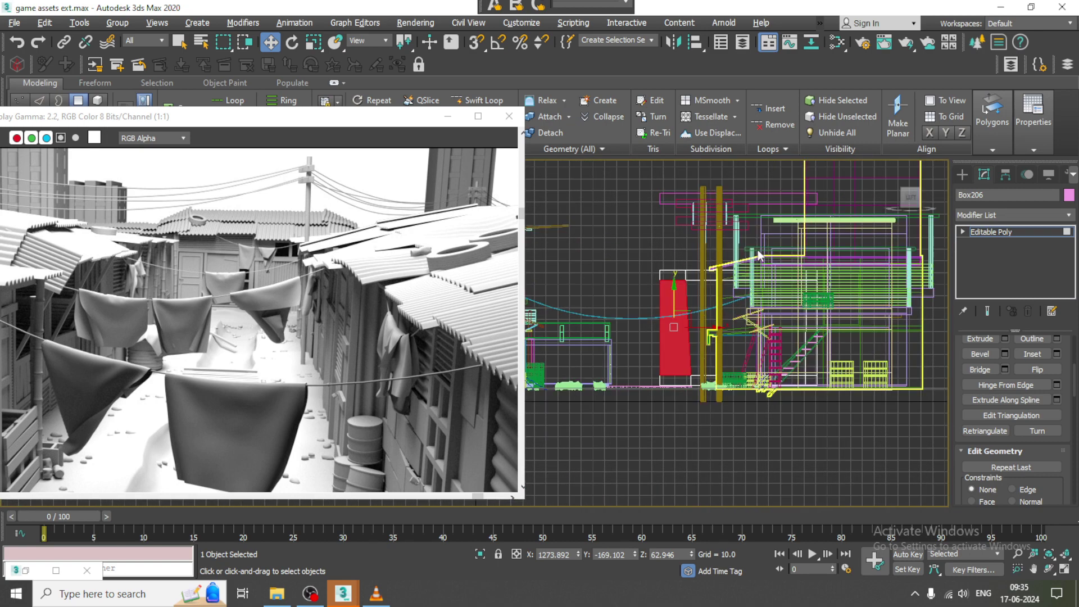
middle_click_drag(713, 275, 747, 265)
key("1")
key("r")
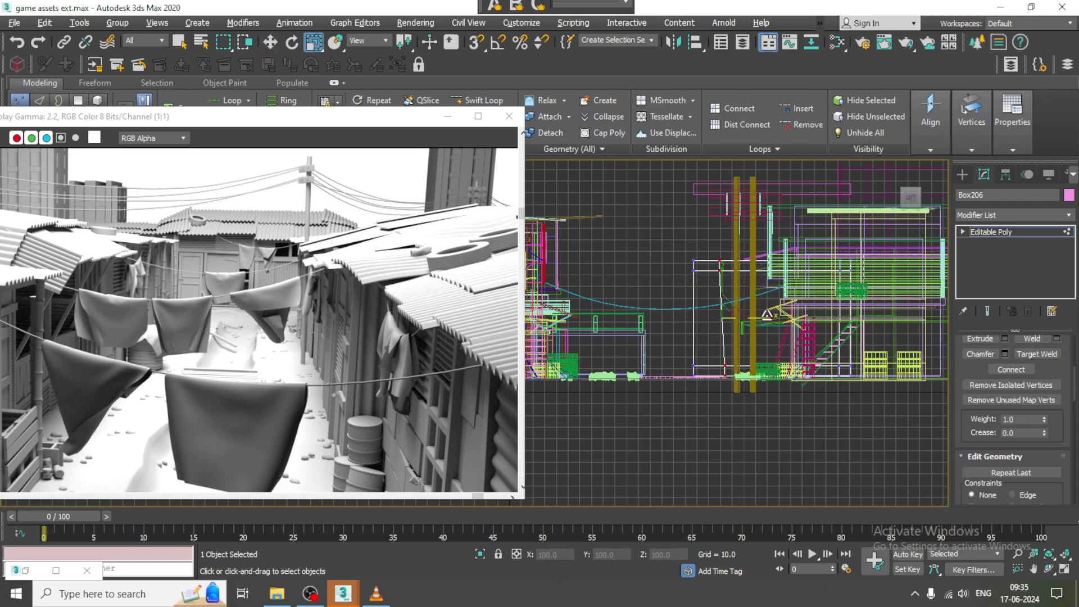
left_click_drag(13, 282, 1070, 285)
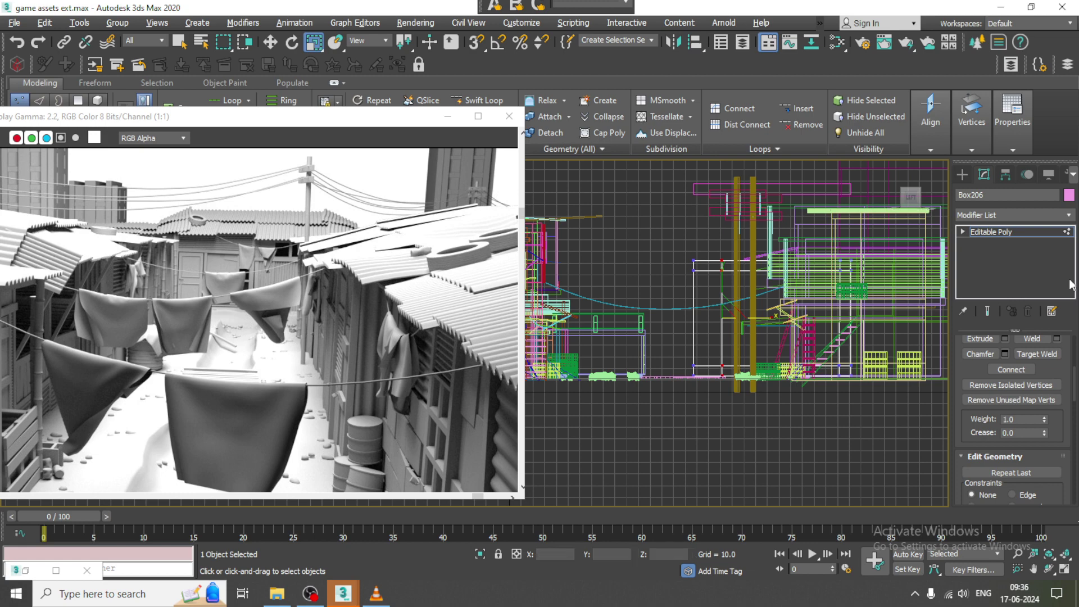
key("w")
Extrude the outer end polygons of both beams beside the wide post and pull them outward to lengthen the frame
key("alt+w")
middle_click(843, 482)
key("alt+w")
middle_click_drag(778, 422, 800, 364, "alt")
scroll(755, 386, "up", 2)
middle_click_drag(684, 335, 693, 330, "alt")
key("4")
left_click(696, 330)
key("1")
left_click(693, 304)
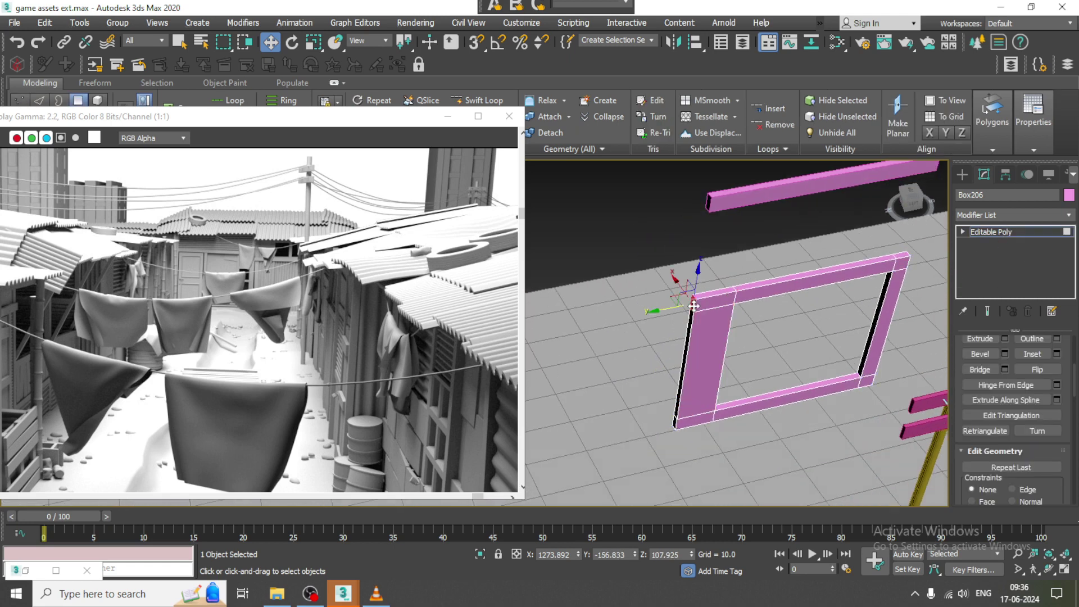
left_click(674, 423)
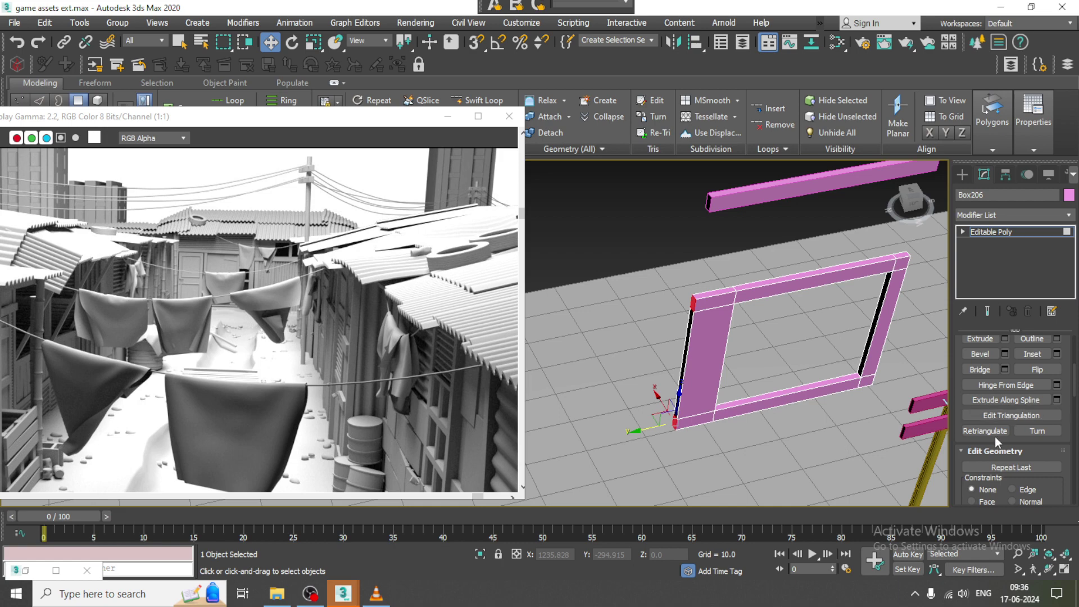
left_click(1003, 339)
left_click(481, 380)
middle_click_drag(622, 390, 740, 377, "alt")
left_click_drag(673, 417, 495, 411)
Add a Swift Loop edge close to the outer end of each of the two extended beams
middle_click_drag(648, 414, 646, 319, "alt")
left_click(482, 101)
scroll(622, 352, "up", 4)
left_click(612, 349)
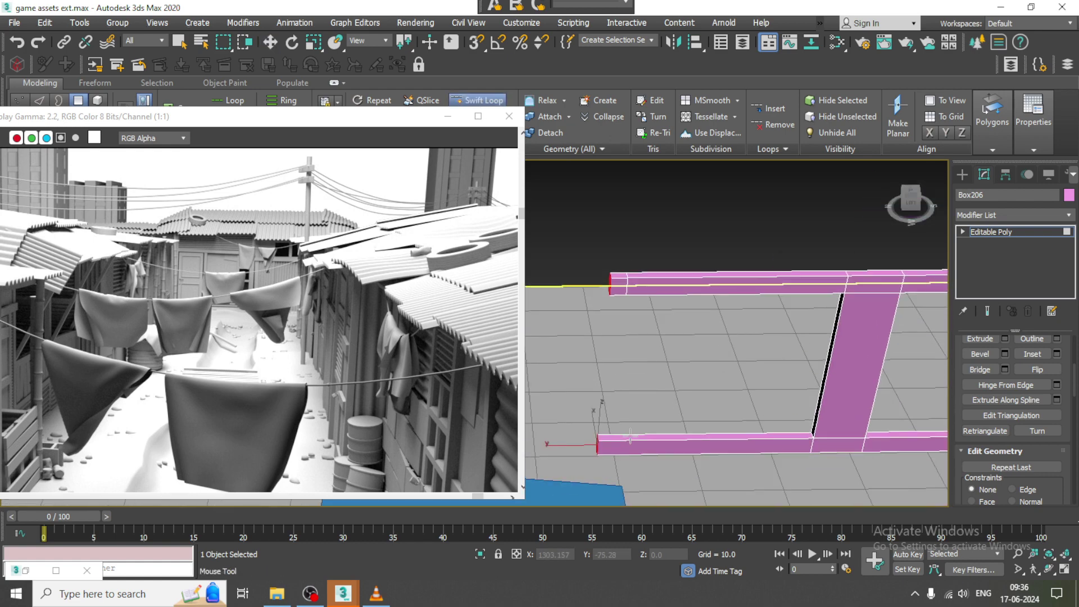
left_click(616, 447)
right_click(649, 399)
middle_click_drag(649, 399, 652, 379, "alt")
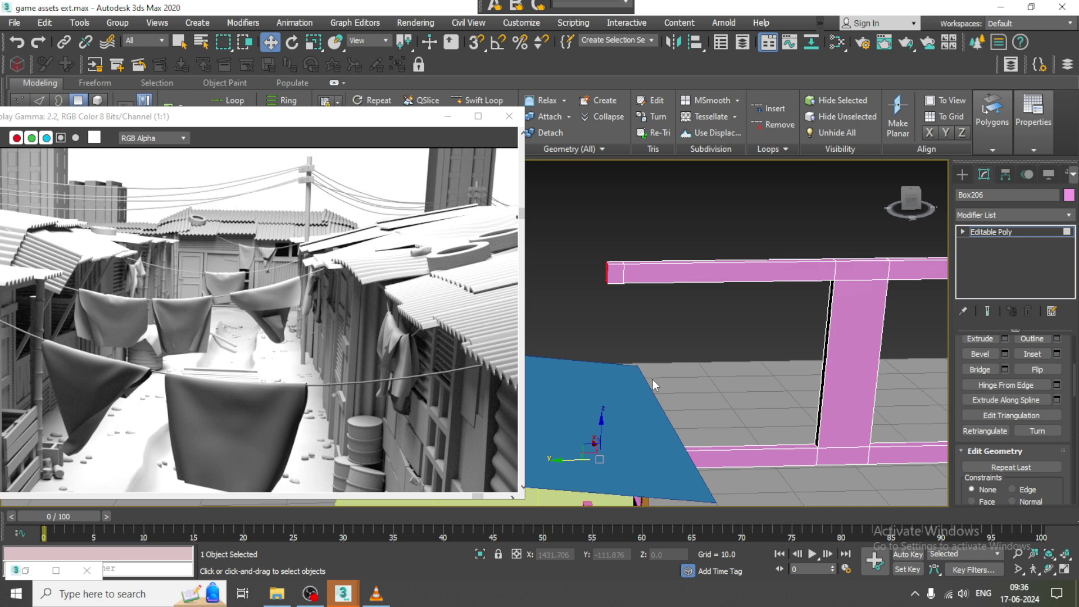
Isolate the frame and bridge the facing polygons at the extended beam ends to form the closing post
key("4")
key("alt+q")
scroll(637, 344, "down", 5)
middle_click_drag(637, 344, 696, 368)
mouse_move(697, 368)
middle_mouse_down("alt")
mouse_move(635, 345)
mouse_move(702, 354)
middle_mouse_up("alt")
scroll(696, 351, "up", 3)
key("4")
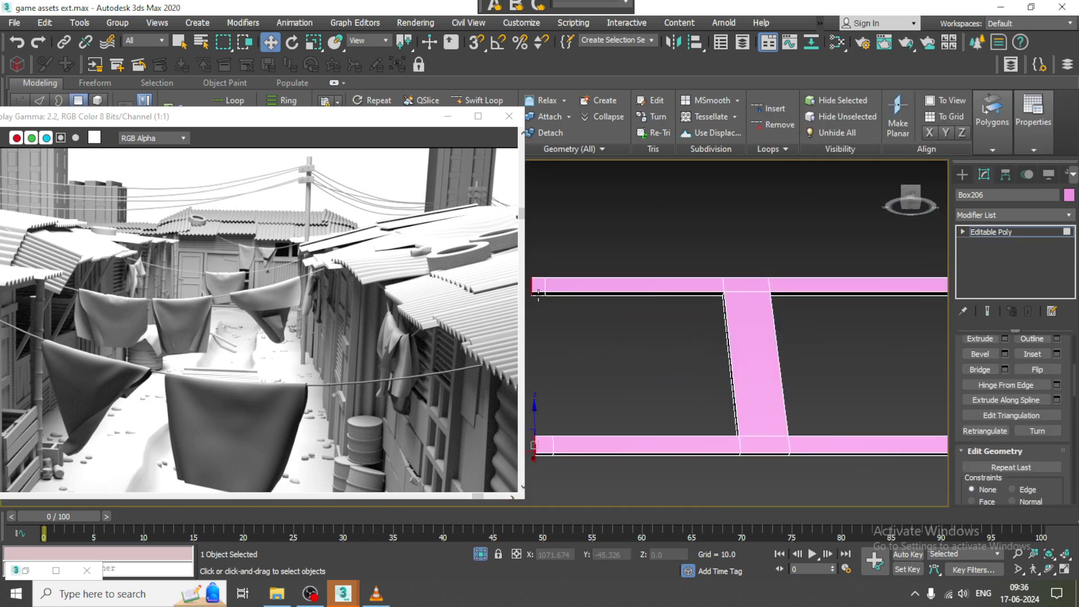
middle_click_drag(547, 301, 582, 429, "alt")
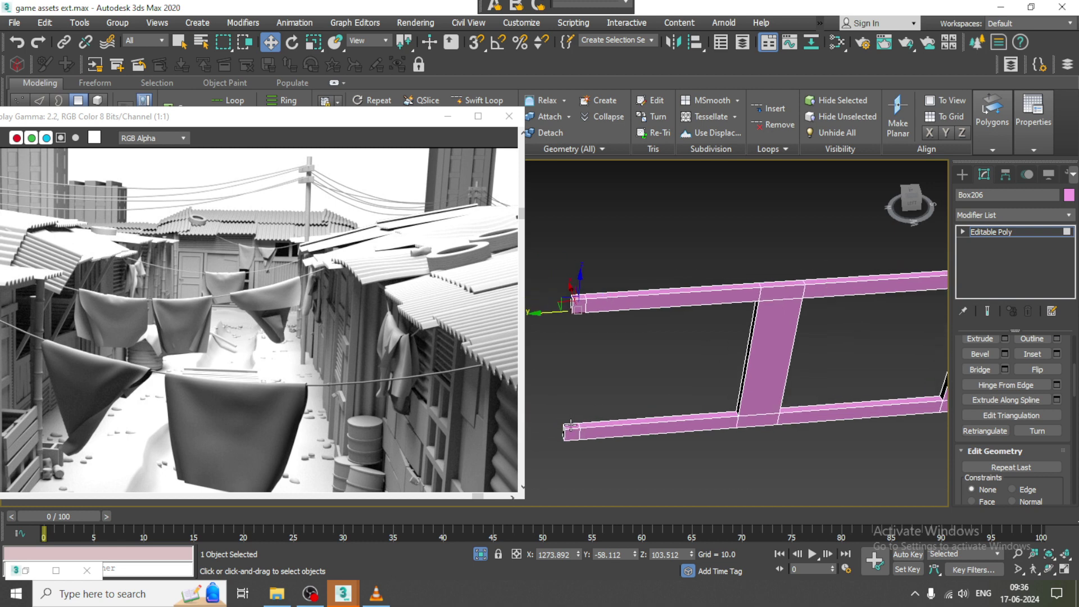
left_click(979, 369)
Extrude the back polygons of the closing post by 10.0 and move them along X to about 1513 as a side wall
middle_click_drag(786, 371, 718, 336, "alt")
left_click(624, 308)
left_click(621, 360, "ctrl")
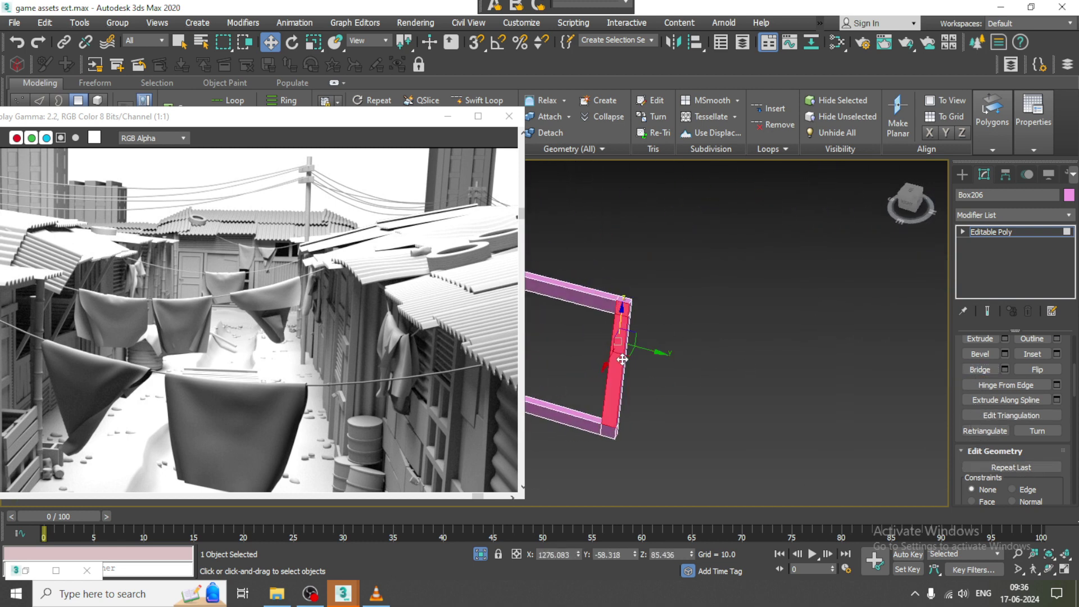
left_click(607, 425, "ctrl")
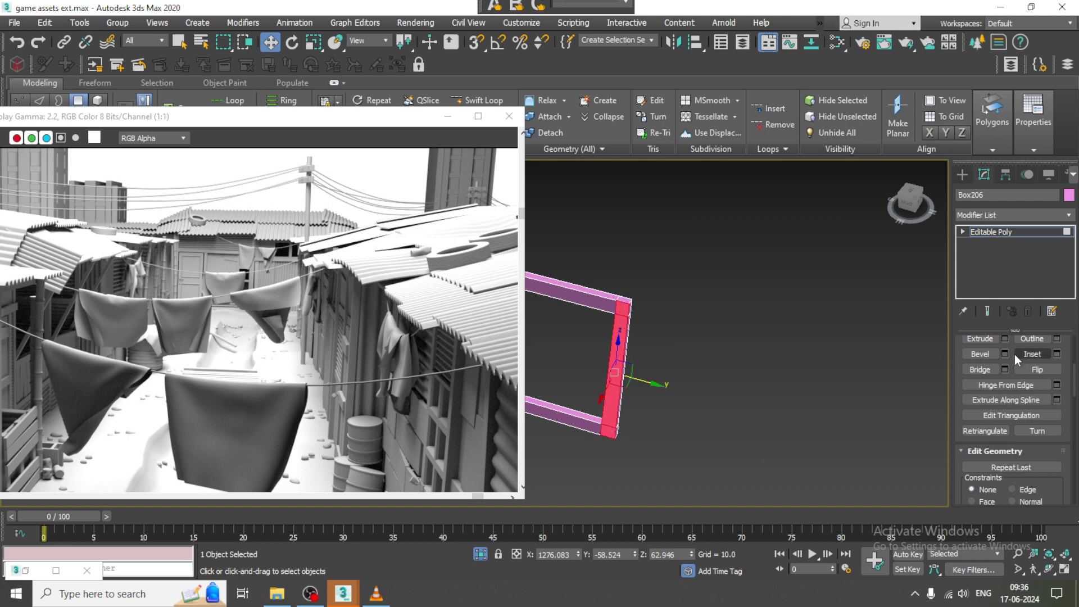
scroll(771, 370, "down", 4)
middle_click_drag(771, 371, 654, 407, "alt")
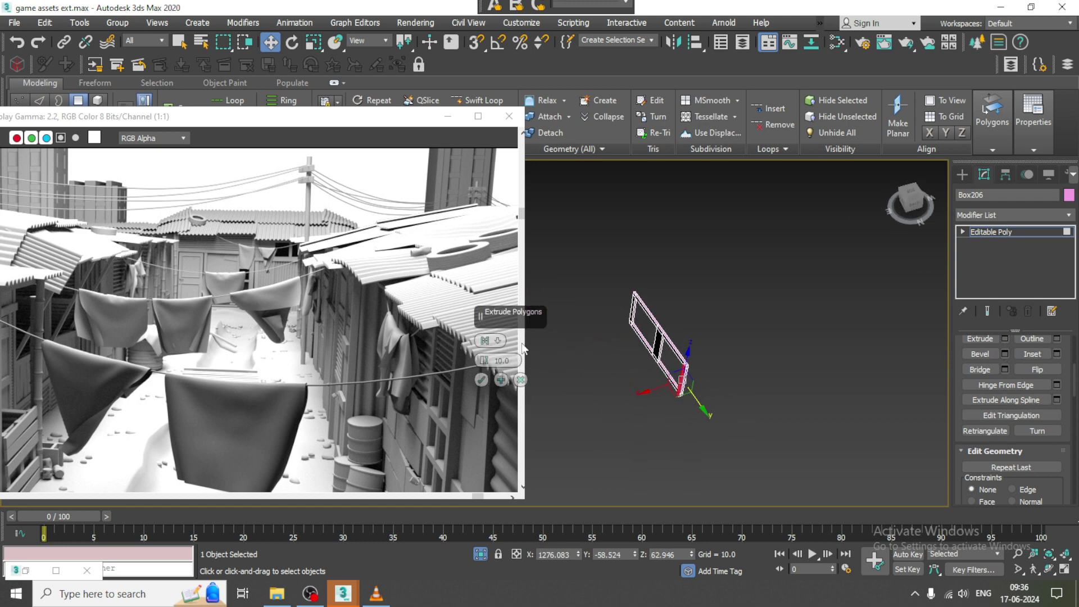
left_click(482, 381)
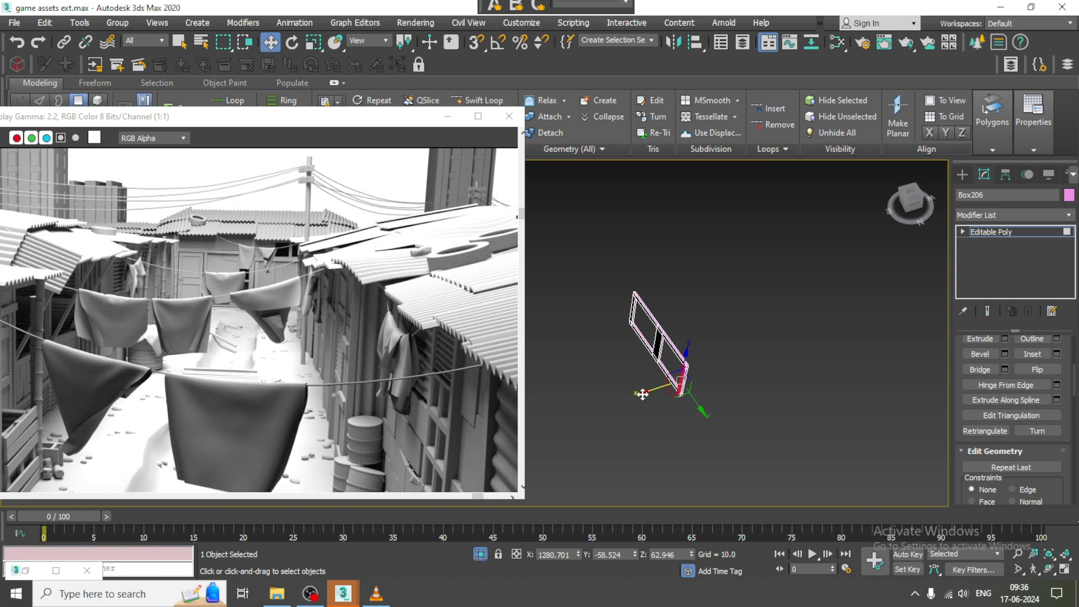
left_click_drag(642, 394, 549, 414)
Add a Swift Loop edge near the far end of the side wall and end the isolation
middle_click_drag(878, 394, 587, 184, "alt")
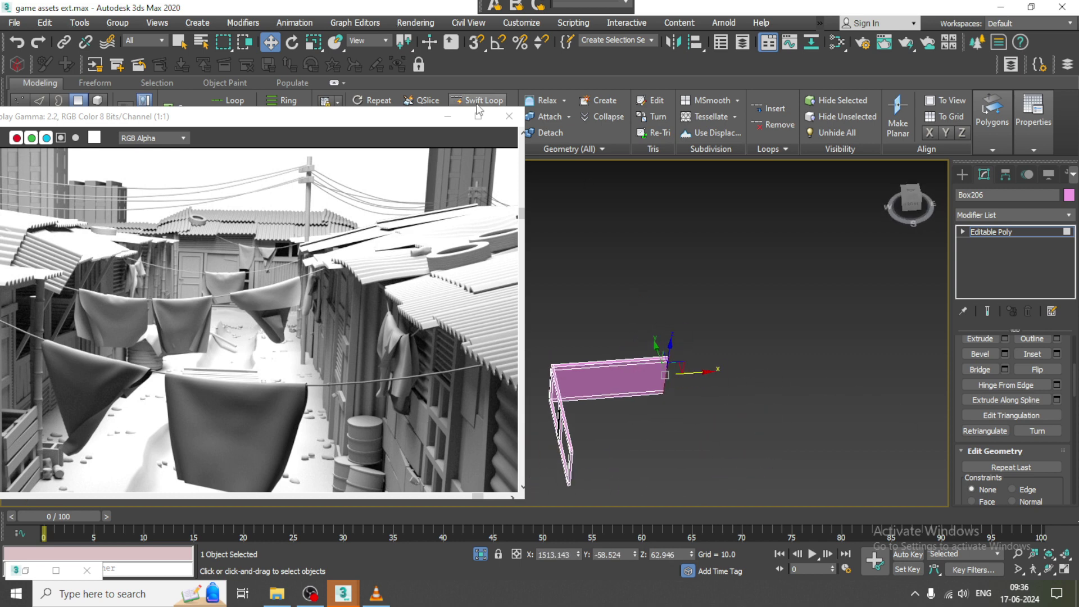
scroll(662, 364, "up", 2)
key("alt+1")
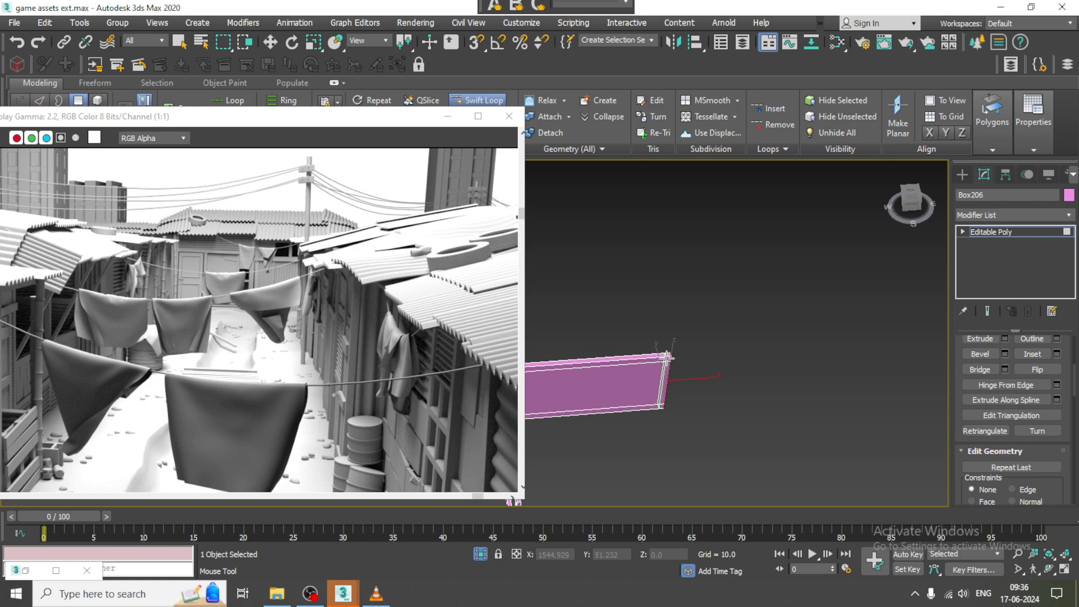
middle_click_drag(666, 358, 709, 331, "alt")
scroll(681, 376, "down", 3)
right_click(765, 315)
right_click(765, 320)
left_click(797, 193)
Extrude the side-facing polygons of the narrow strip at the wall's far end by 10.0
scroll(723, 333, "down", 3)
scroll(689, 327, "up", 4)
middle_click_drag(808, 340, 773, 354, "alt")
middle_click_drag(773, 354, 771, 306)
scroll(771, 274, "up", 2)
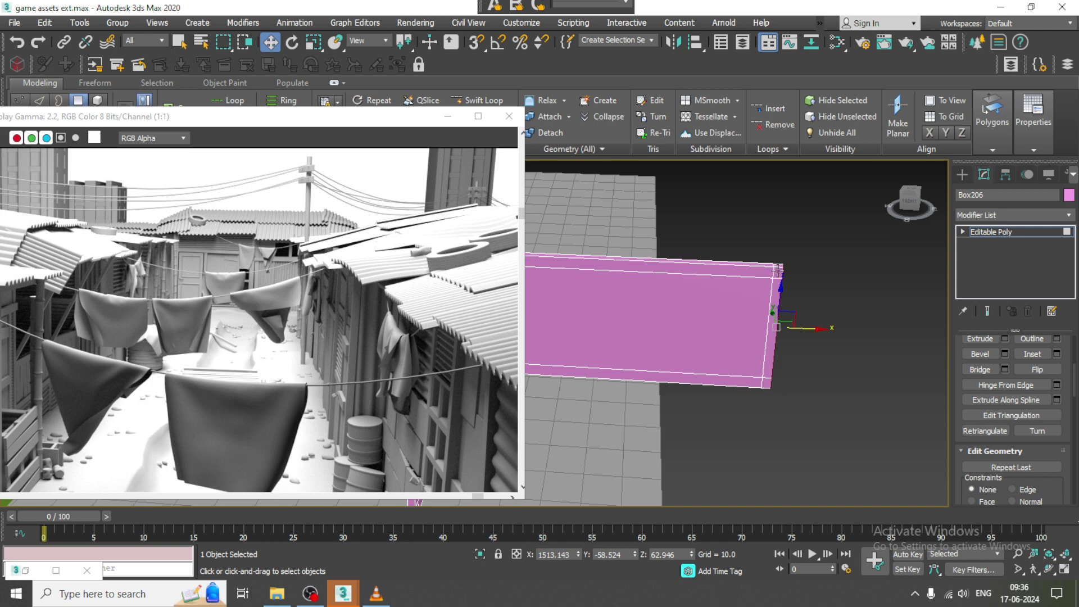
left_click(777, 271)
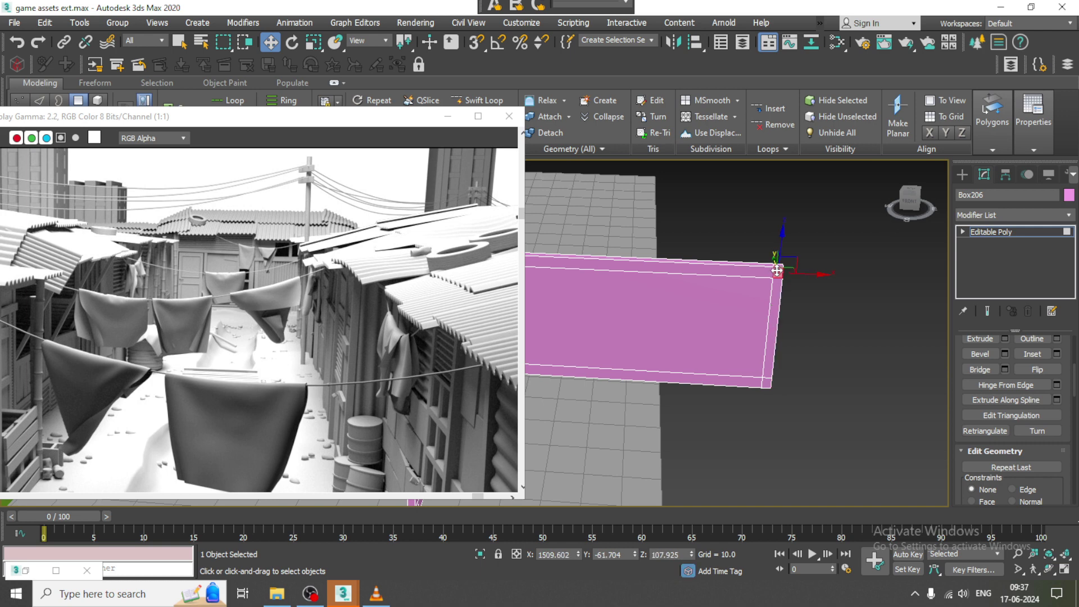
left_click(771, 336)
scroll(767, 386, "down", 3)
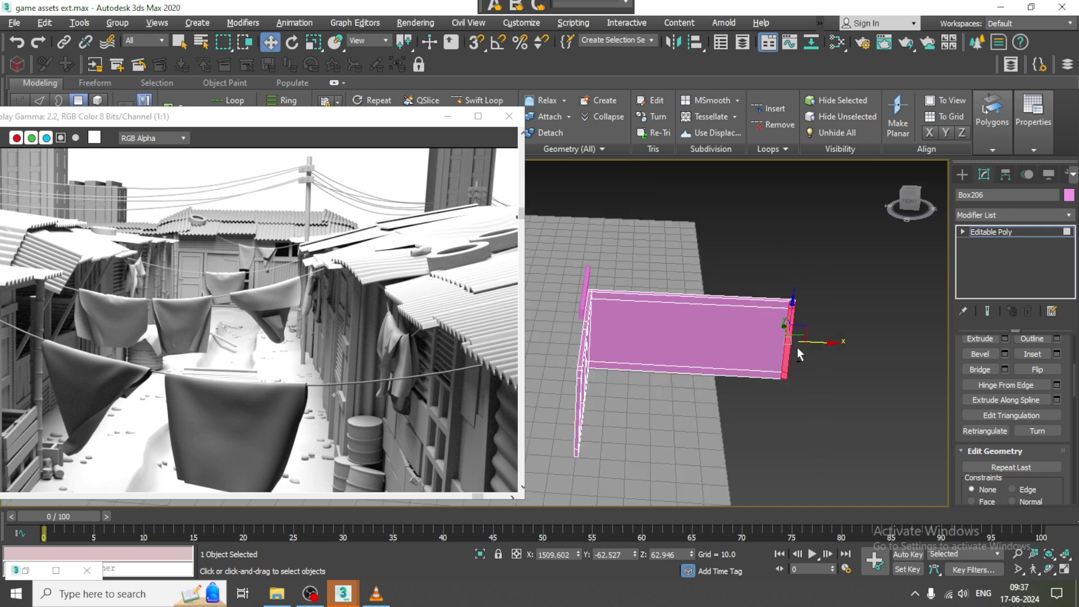
middle_click_drag(797, 347, 1008, 358, "alt")
left_click(1004, 340)
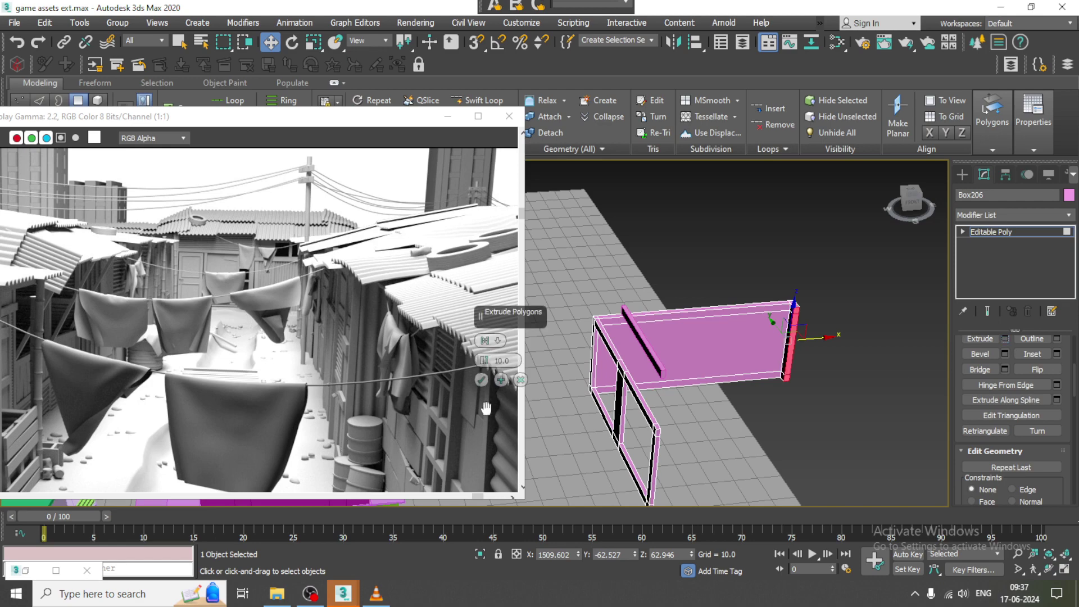
left_click(481, 379)
Move the extruded strip polygons along Y to about -304, forming a back wall parallel to the front frame
middle_click_drag(691, 362, 837, 373, "alt")
scroll(727, 342, "down", 3)
middle_click_drag(729, 342, 697, 332)
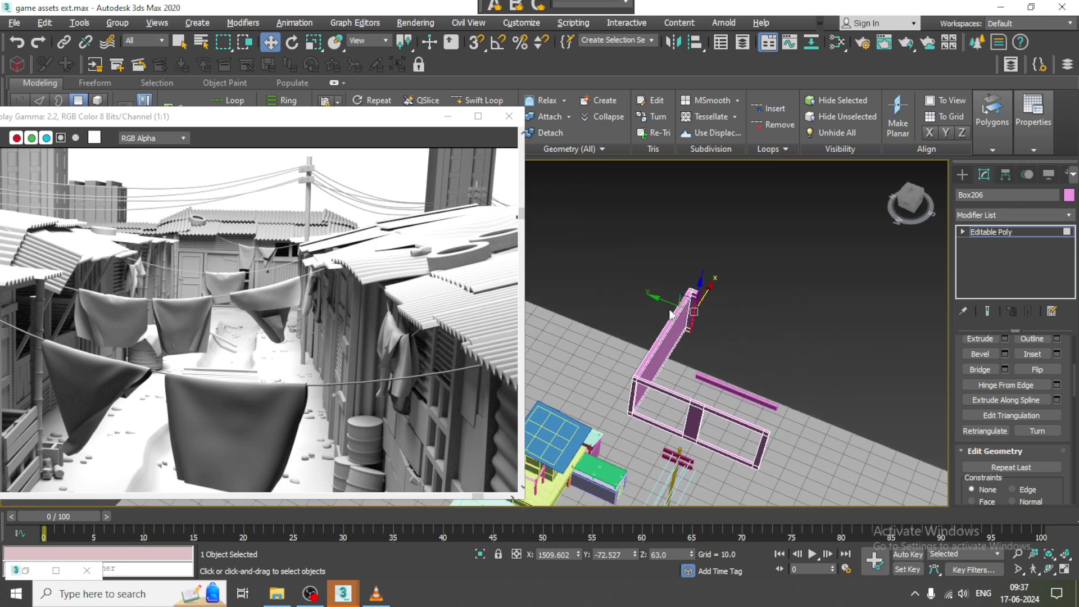
left_click_drag(716, 324, 785, 346)
Shift the reference render aside and move the back wall's end to about Y -292.5 in the Top view, near the front frame's end
middle_click_drag(792, 347, 827, 380, "alt")
middle_click_drag(790, 340, 802, 409, "alt")
key("alt+w")
left_click_drag(384, 119, 259, 135)
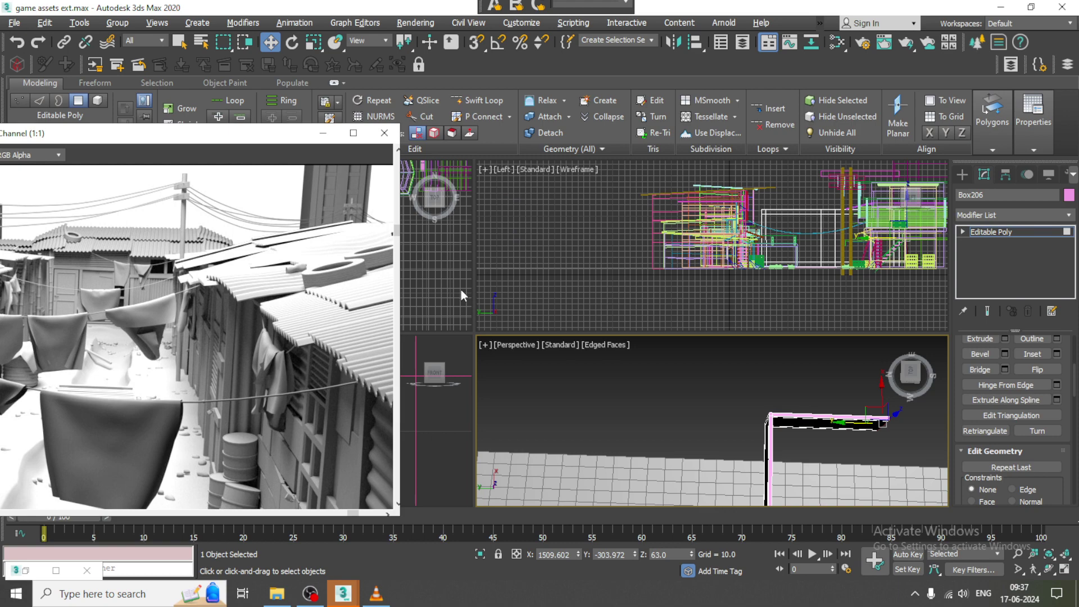
right_click(461, 288)
key("alt+w")
key("z")
scroll(594, 242, "down", 5)
middle_click_drag(624, 218, 646, 350)
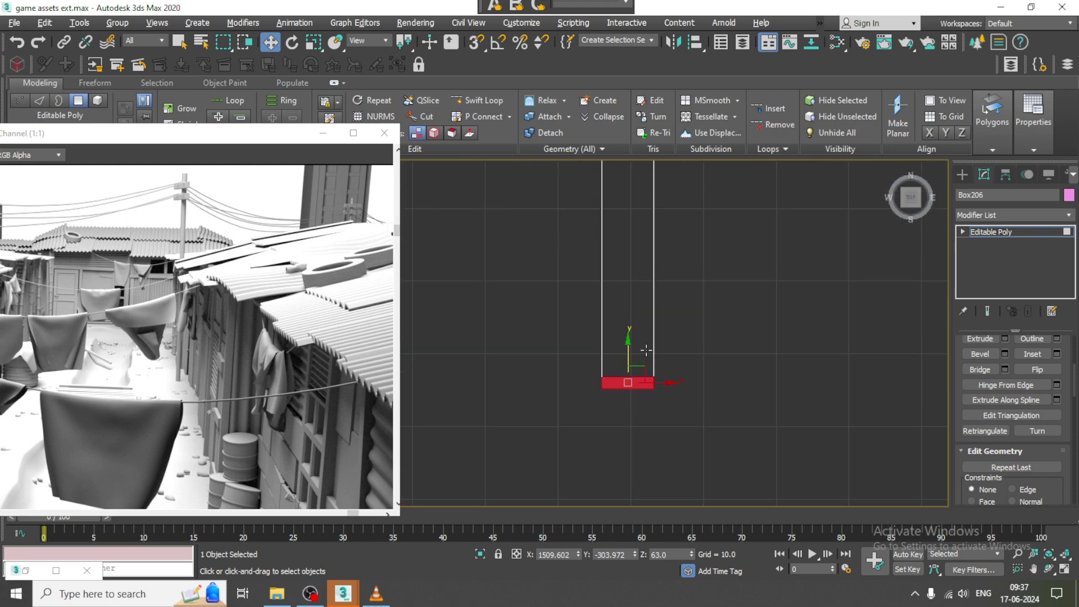
scroll(610, 289, "down", 3)
middle_click_drag(610, 290, 665, 320)
scroll(591, 314, "down", 3)
middle_click_drag(591, 315, 782, 312)
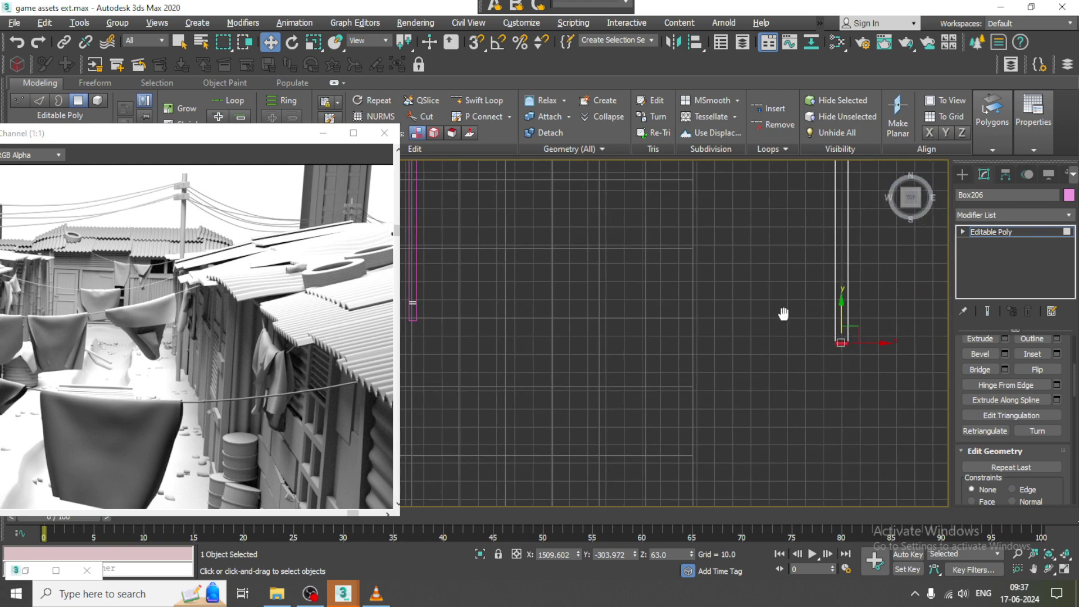
left_click(837, 299)
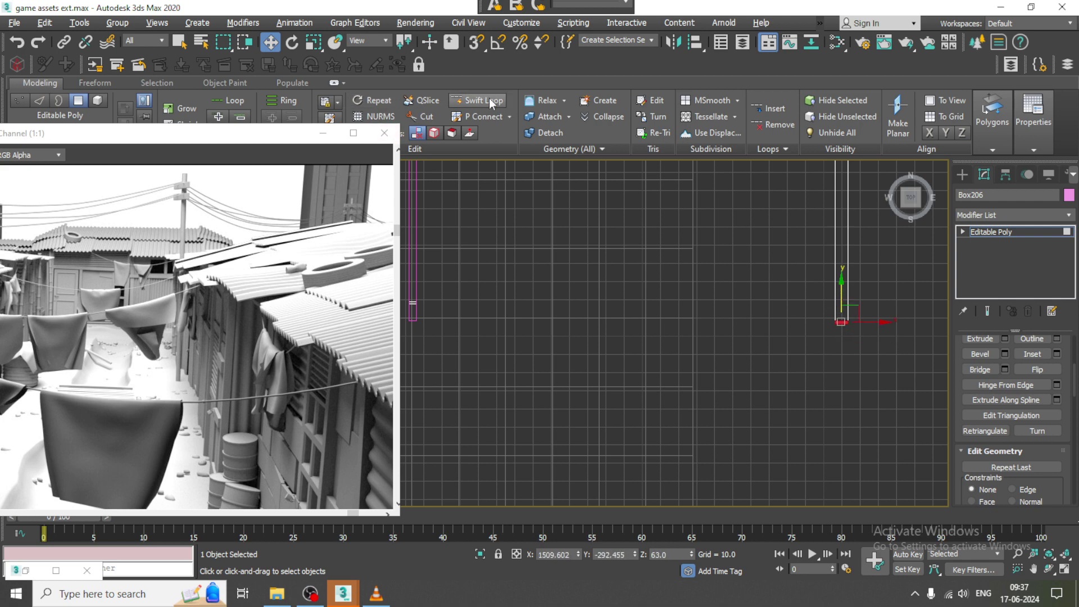
Add a Swift Loop edge across the back wall close to its free end
left_click(491, 103)
left_click(840, 306)
right_click(840, 309)
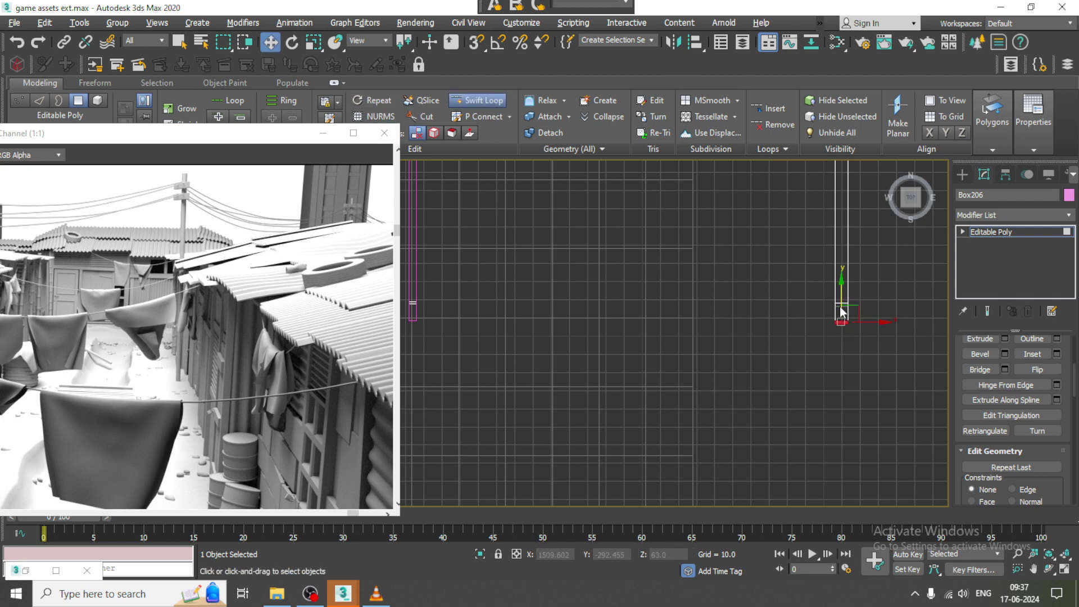
Bridge the inner strip polygons at the back wall's end to the matching strip on the front frame, forming the second side wall
key("alt+w")
middle_click_drag(804, 395, 776, 380)
key("alt+w")
middle_click_drag(755, 308, 752, 302, "alt")
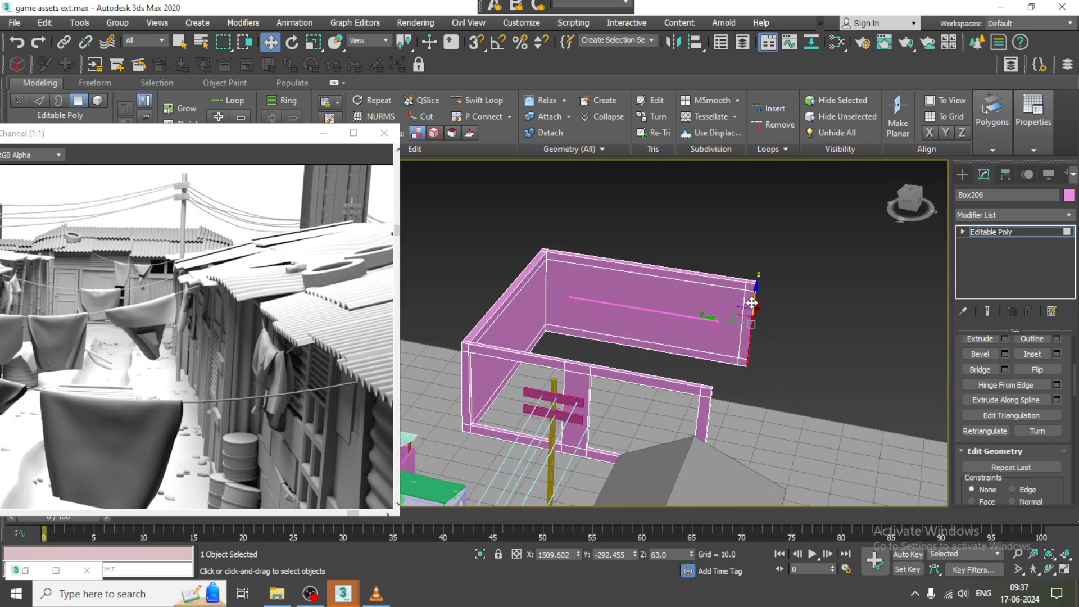
key("4")
scroll(751, 298, "up", 3)
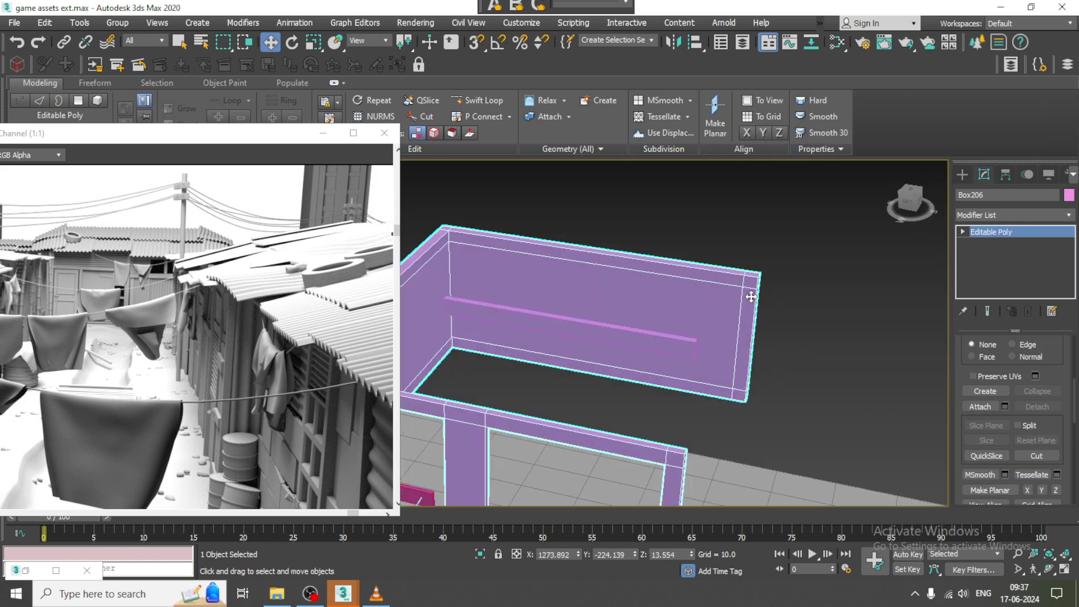
key("4")
left_click(750, 306)
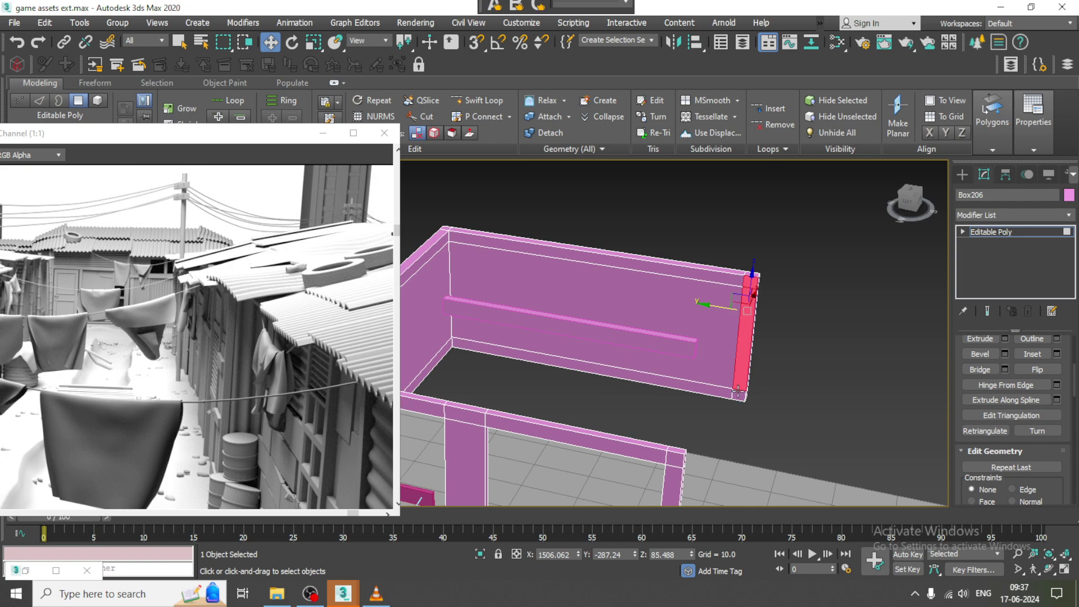
middle_click_drag(719, 374, 656, 369, "alt")
left_click(562, 343)
scroll(656, 370, "up", 3)
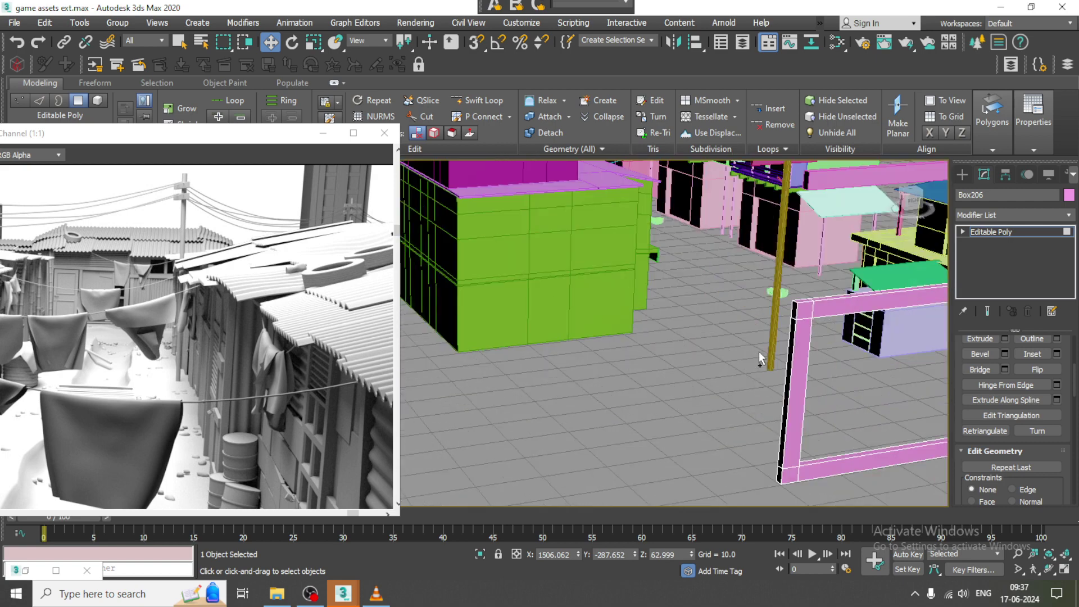
left_click(798, 304)
left_click(794, 461)
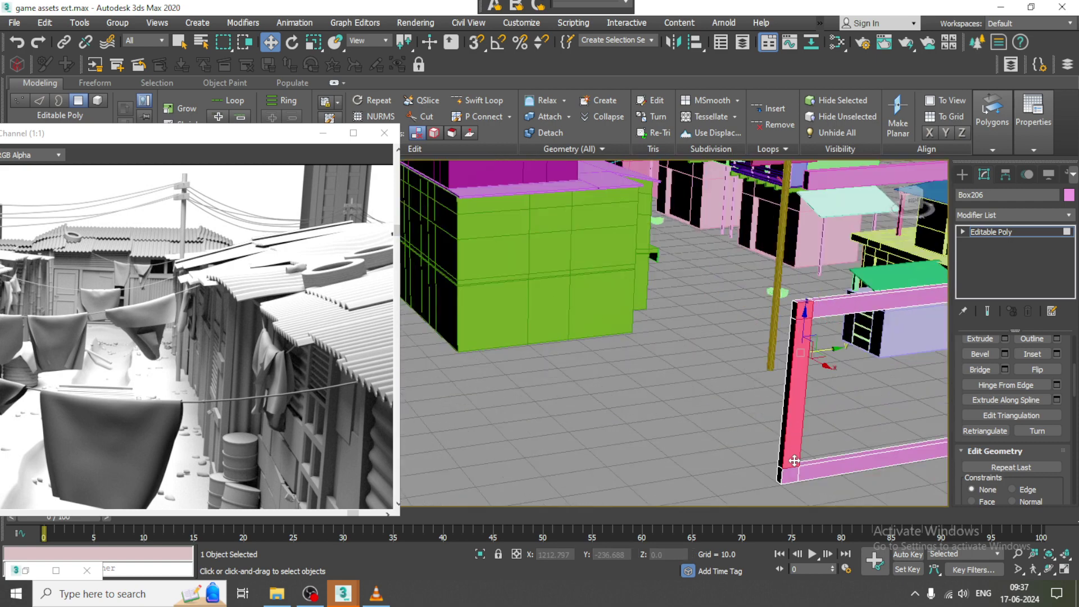
left_click(975, 367)
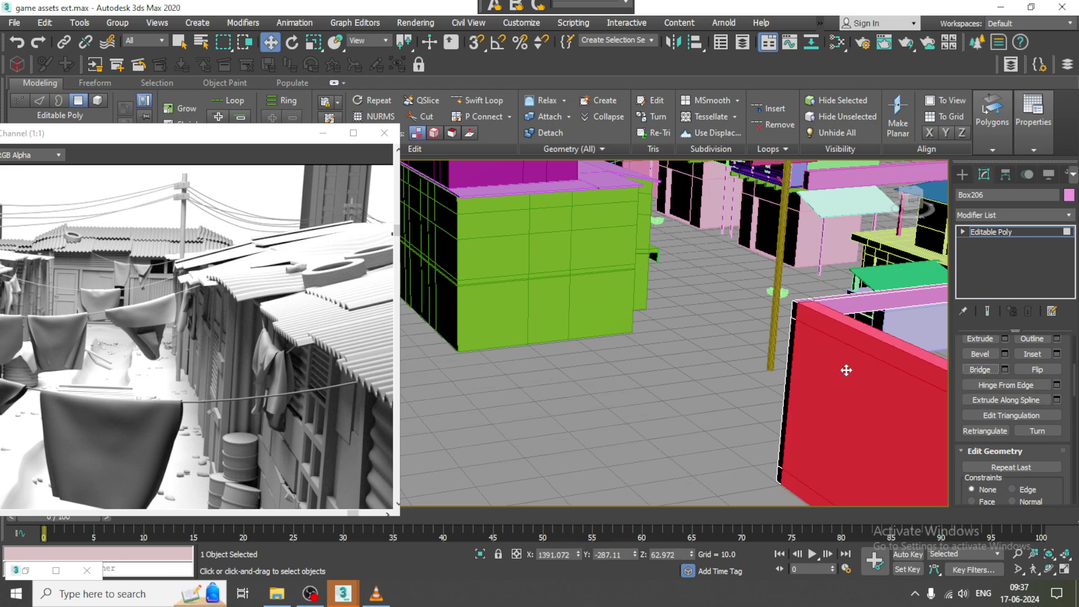
mouse_move(845, 368)
middle_mouse_down("alt")
mouse_move(914, 414)
mouse_move(828, 379)
mouse_move(856, 382)
middle_mouse_up("alt")
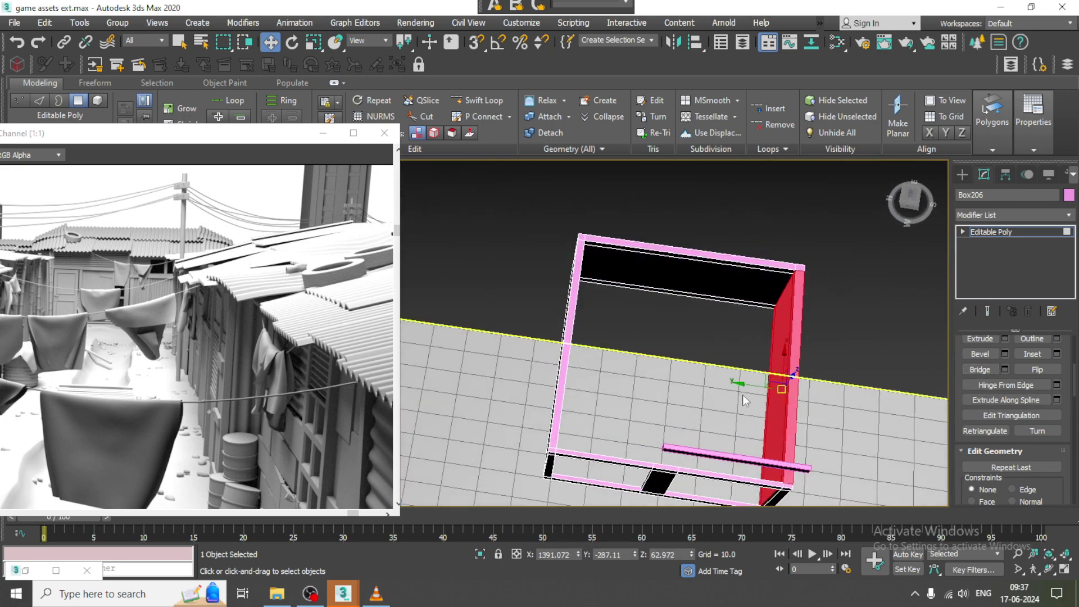
Select the new side wall's outer vertices in the Top view and scale them along Y into one straight line
key("alt+w")
middle_click_drag(430, 301, 406, 285)
key("alt+w")
scroll(490, 272, "down", 4)
middle_click_drag(524, 287, 620, 308)
scroll(605, 319, "up", 1)
middle_click_drag(642, 249, 675, 265)
scroll(675, 313, "up", 2)
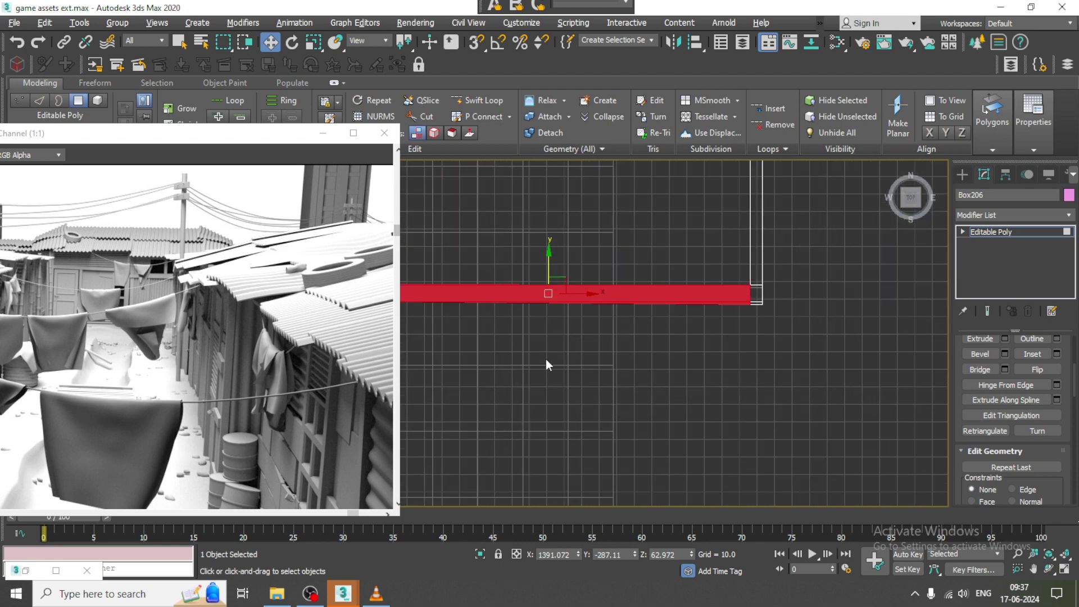
key("1")
middle_click_drag(622, 343, 816, 340)
scroll(674, 348, "down", 1)
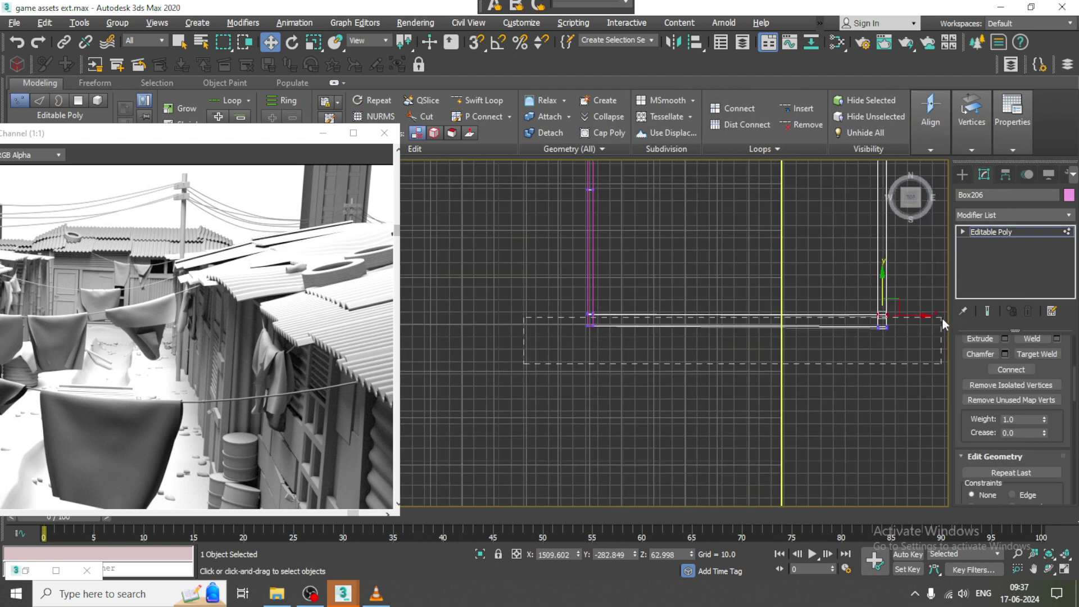
left_click_drag(945, 322, 945, 322)
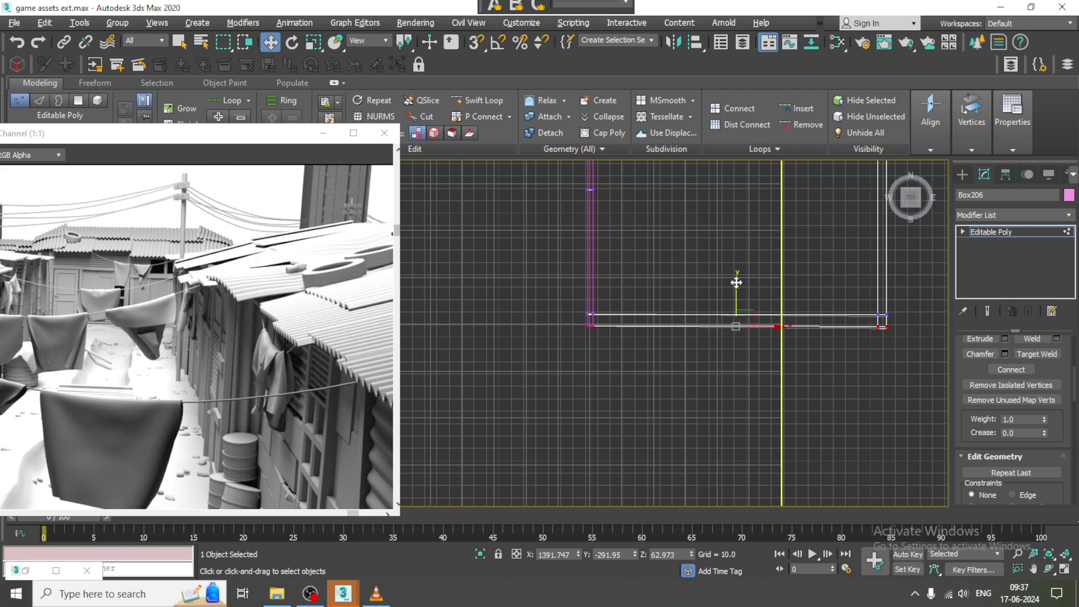
key("r")
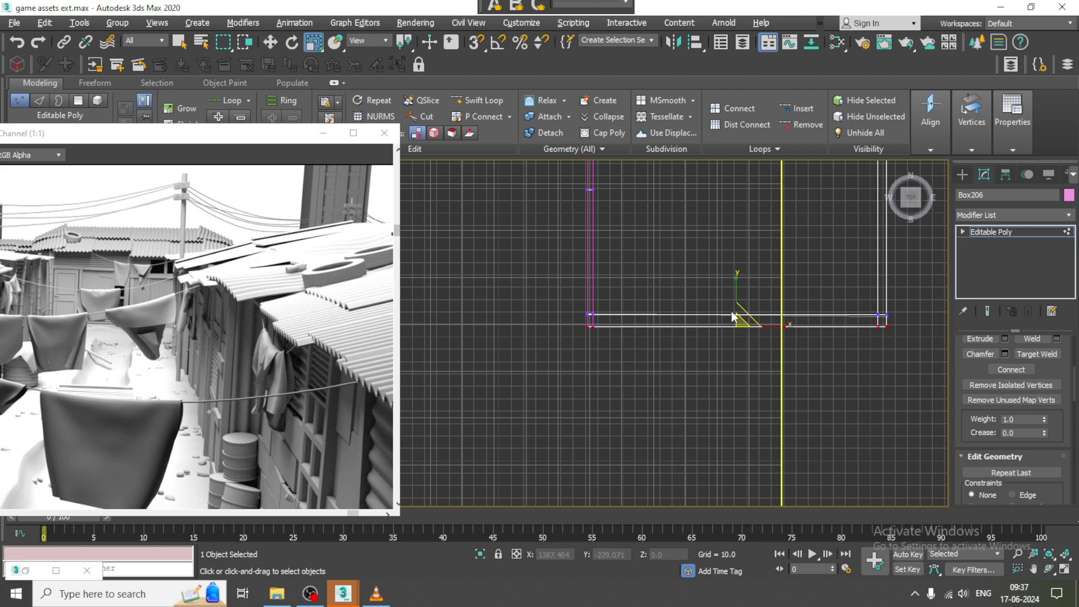
key("alt+w")
middle_click(819, 424)
key("alt+w")
middle_click_drag(818, 423, 686, 314, "alt")
left_click(1026, 233)
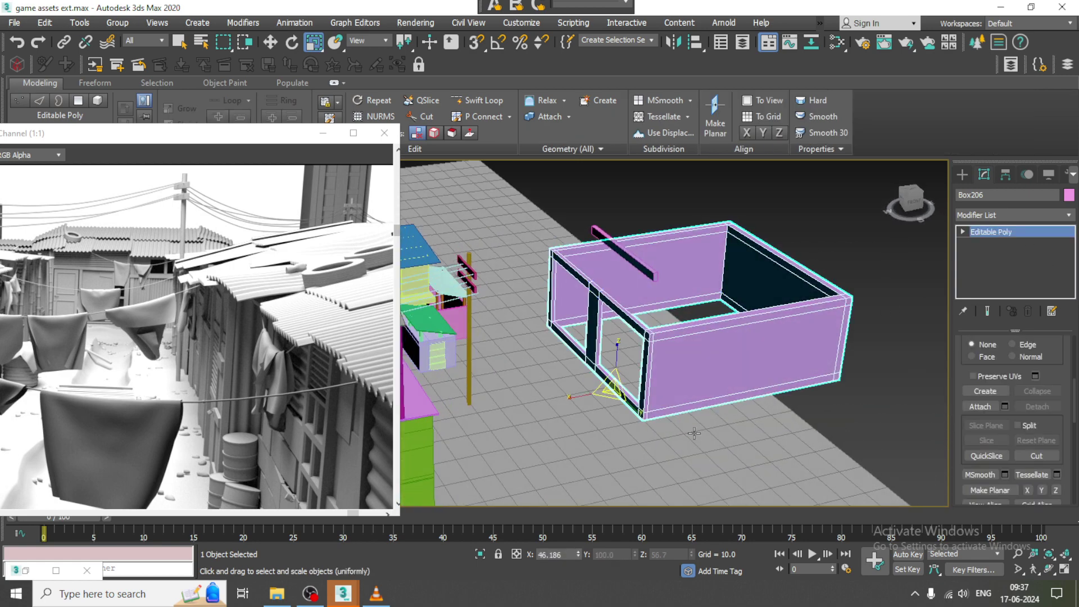
Move the ground plane along X to about 418 so it extends further beneath the new building
left_click(653, 451)
left_click_drag(1055, 364, 1055, 346)
scroll(696, 311, "down", 6)
scroll(697, 312, "down", 4)
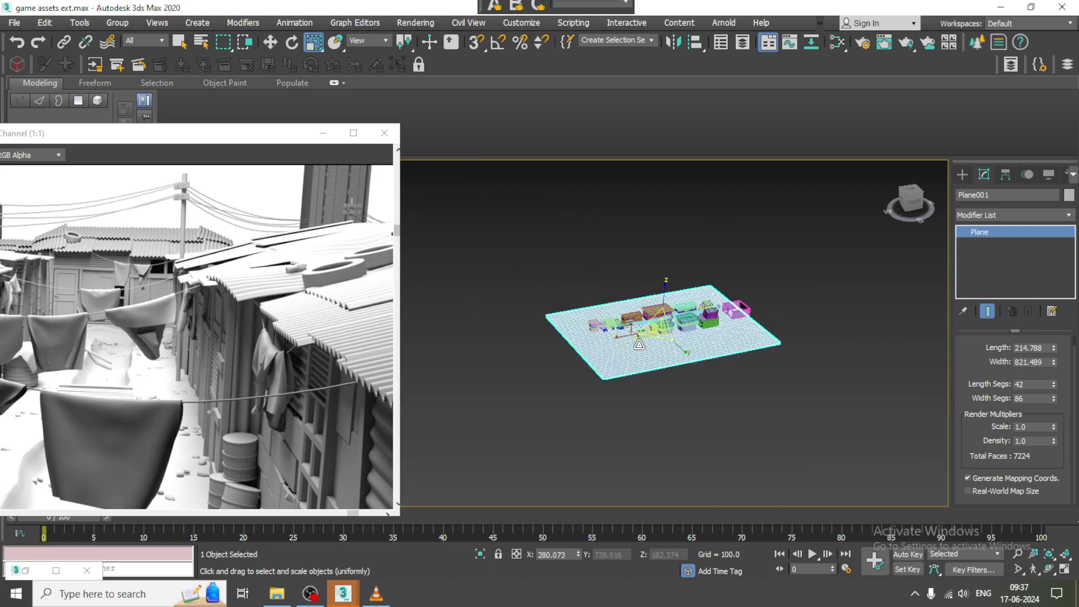
scroll(673, 324, "up", 3)
key("w")
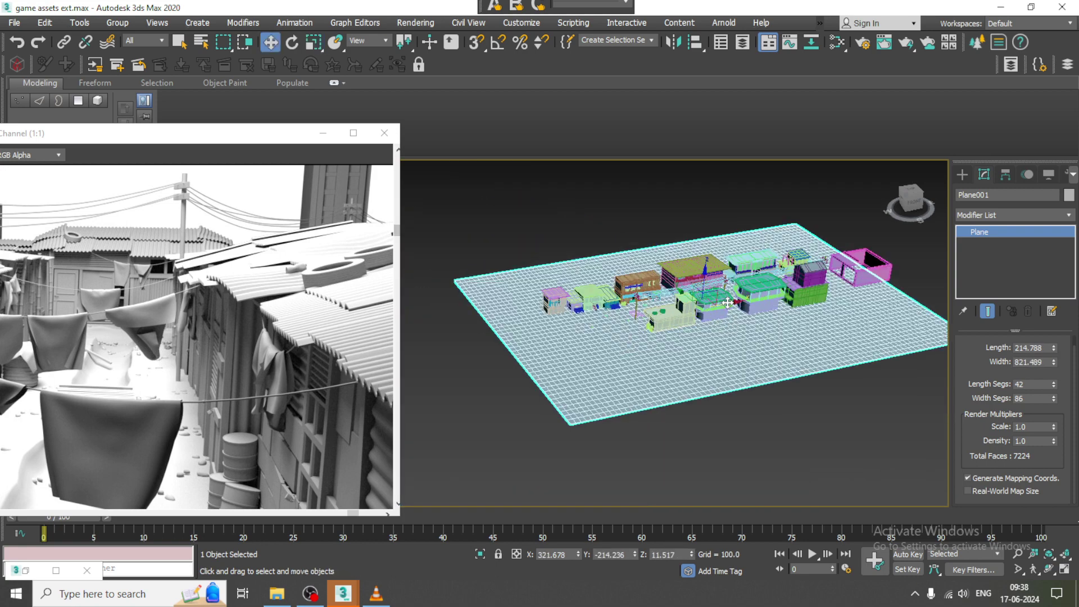
left_click_drag(728, 303, 749, 299)
Move the walled building about -79 along X, closer to the utility pole
middle_click_drag(871, 277, 710, 310)
scroll(712, 311, "up", 5)
left_click(687, 308)
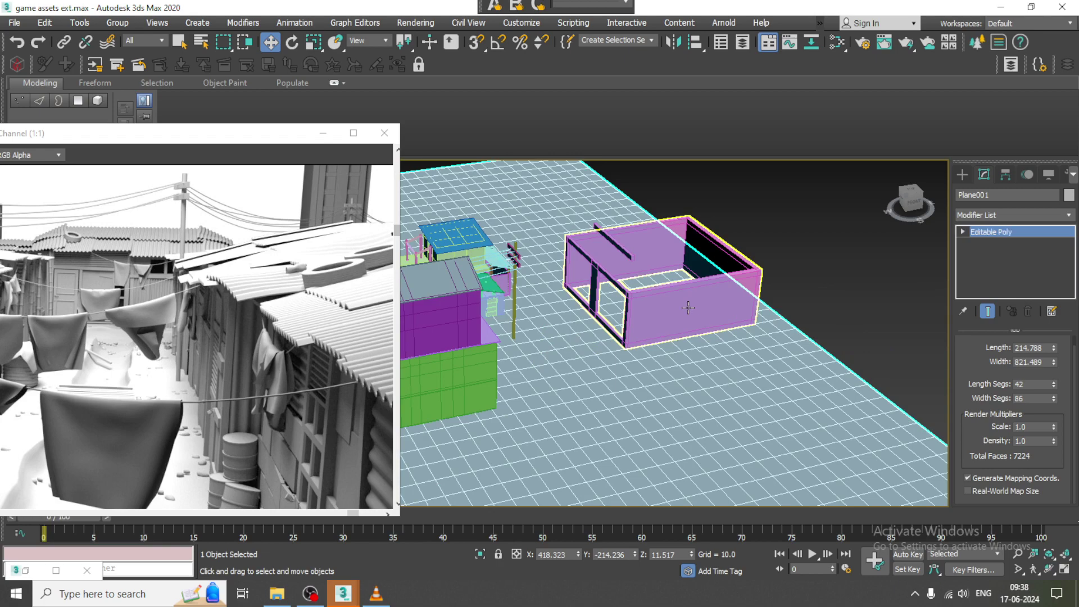
left_click(688, 307)
left_click_drag(634, 318, 593, 323)
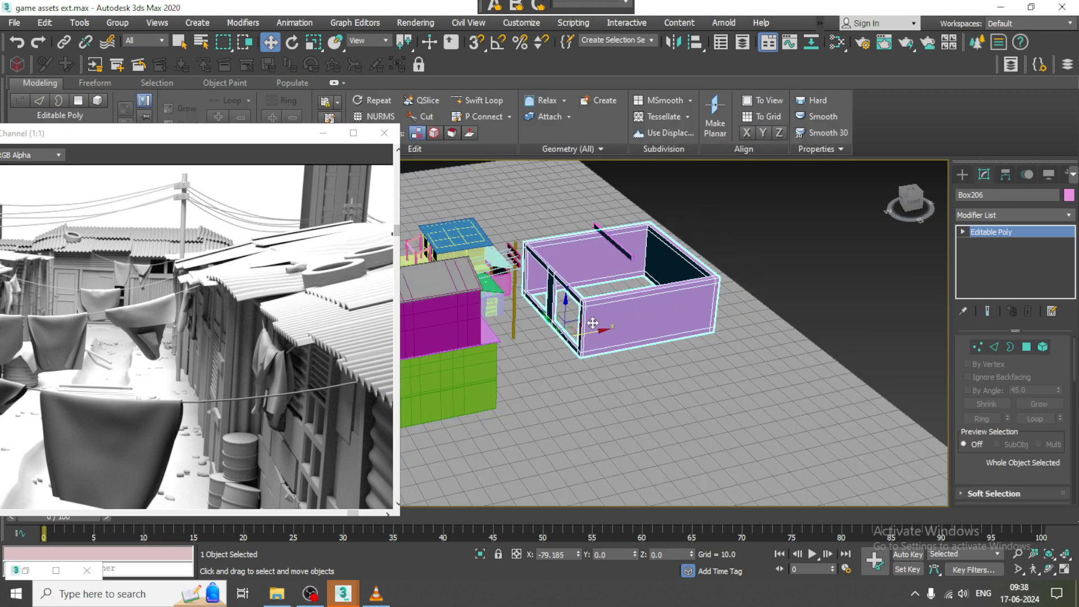
Raise the back wall's top vertices about 23.5 along Z so the side walls slope up towards the back
middle_click_drag(593, 323, 635, 249, "alt")
left_click(965, 177)
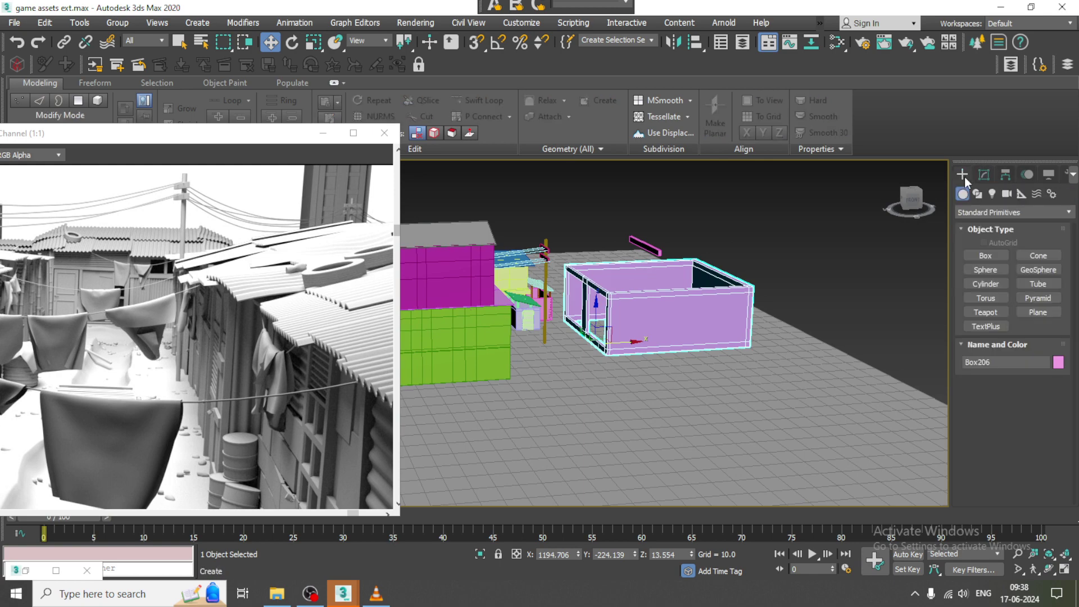
middle_click_drag(625, 396, 573, 376, "alt")
left_click(614, 375)
left_click(629, 314)
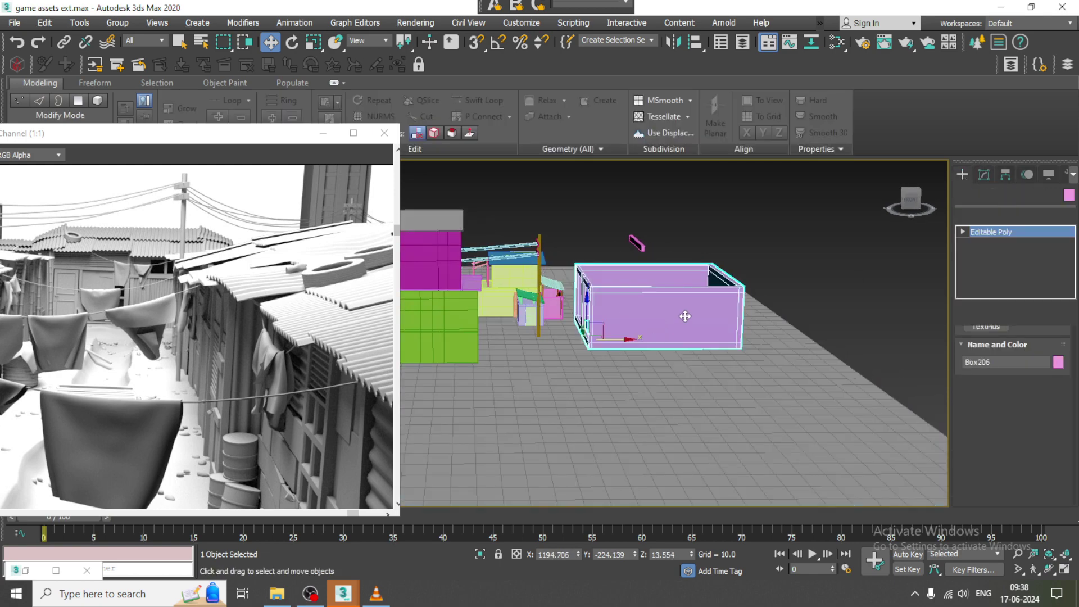
key("1")
left_click_drag(780, 292, 781, 293)
middle_click_drag(780, 293, 719, 282, "alt")
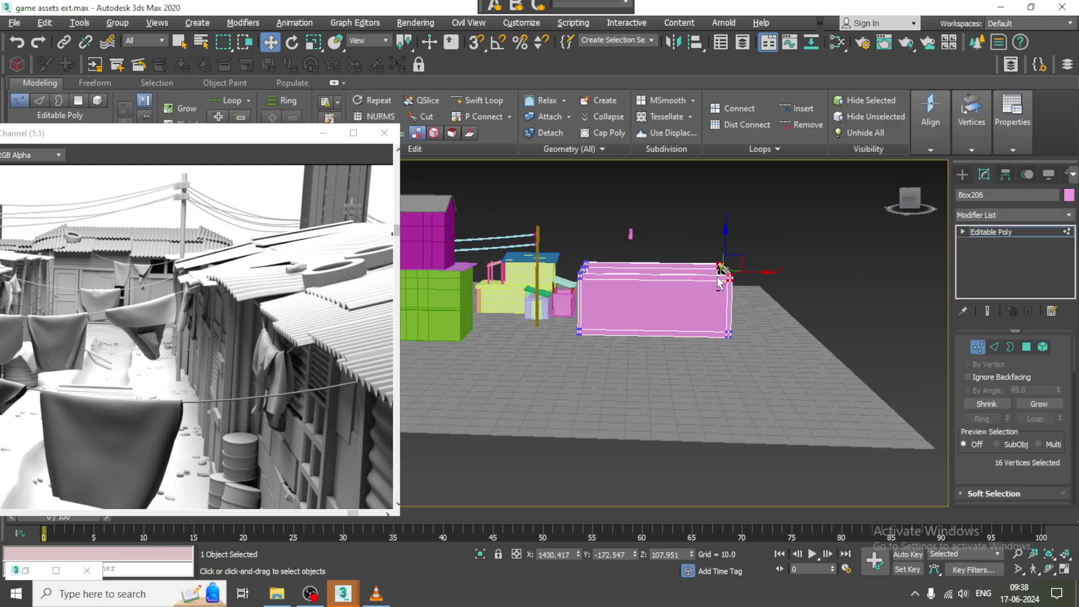
left_click_drag(727, 245, 724, 232)
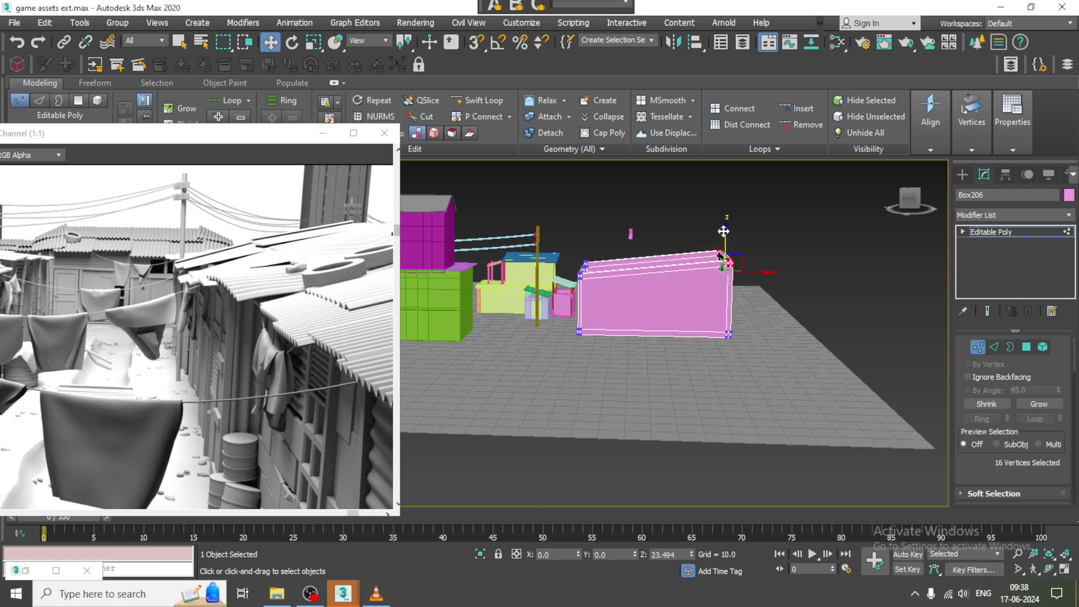
middle_click_drag(723, 231, 724, 306, "alt")
left_click(1004, 230)
Create a plane about 185 long and 285 wide on the ground beside the building and raise it to about Z 25.7
middle_click_drag(562, 264, 685, 264, "alt")
scroll(685, 264, "down", 8)
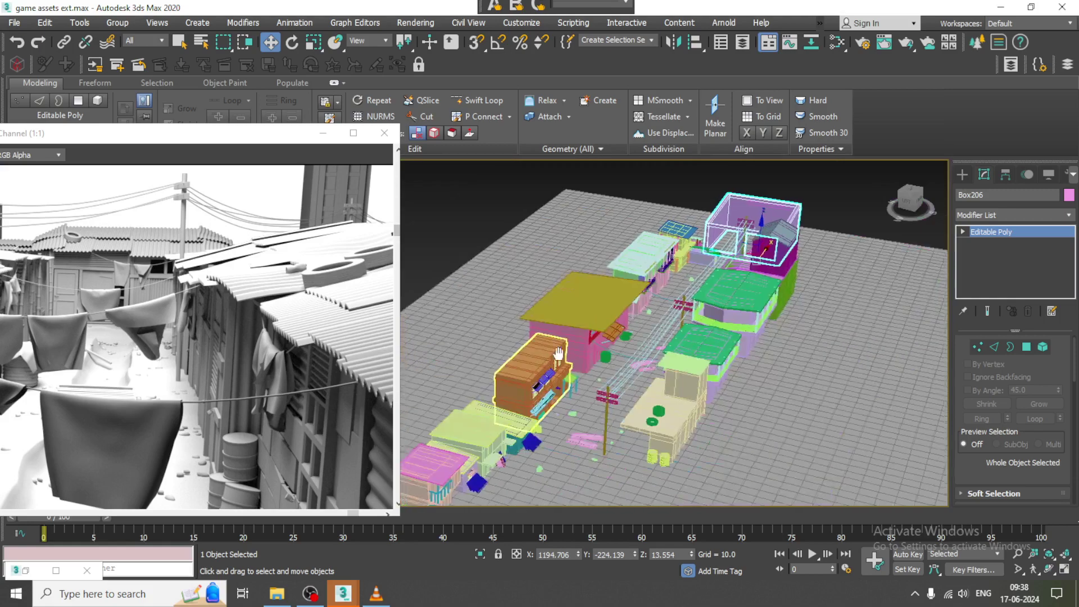
middle_click_drag(798, 268, 724, 355)
scroll(725, 355, "up", 5)
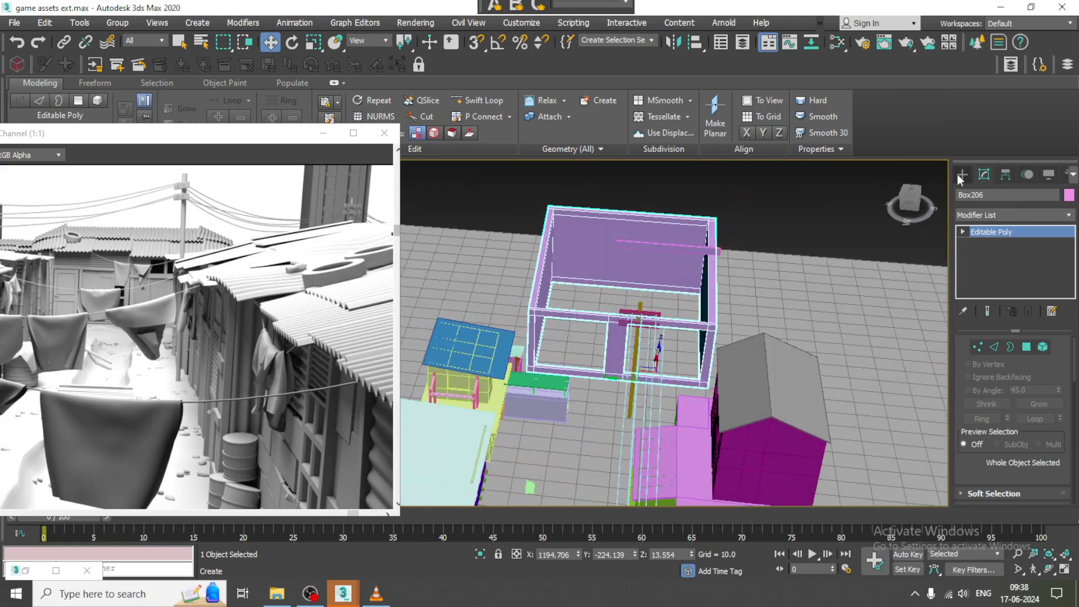
left_click(960, 174)
left_click(1012, 213)
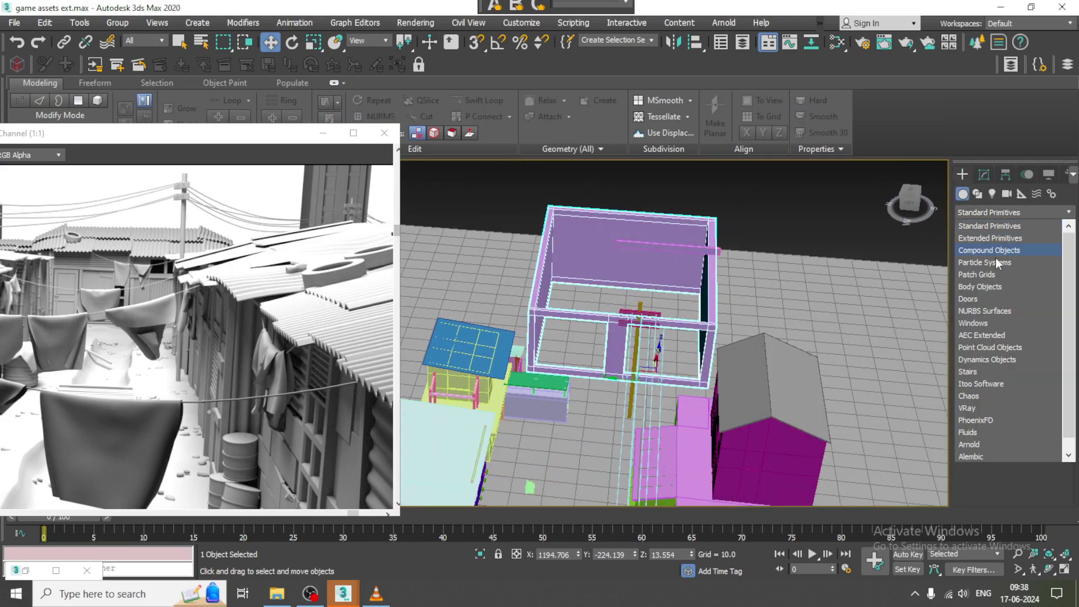
left_click(777, 334)
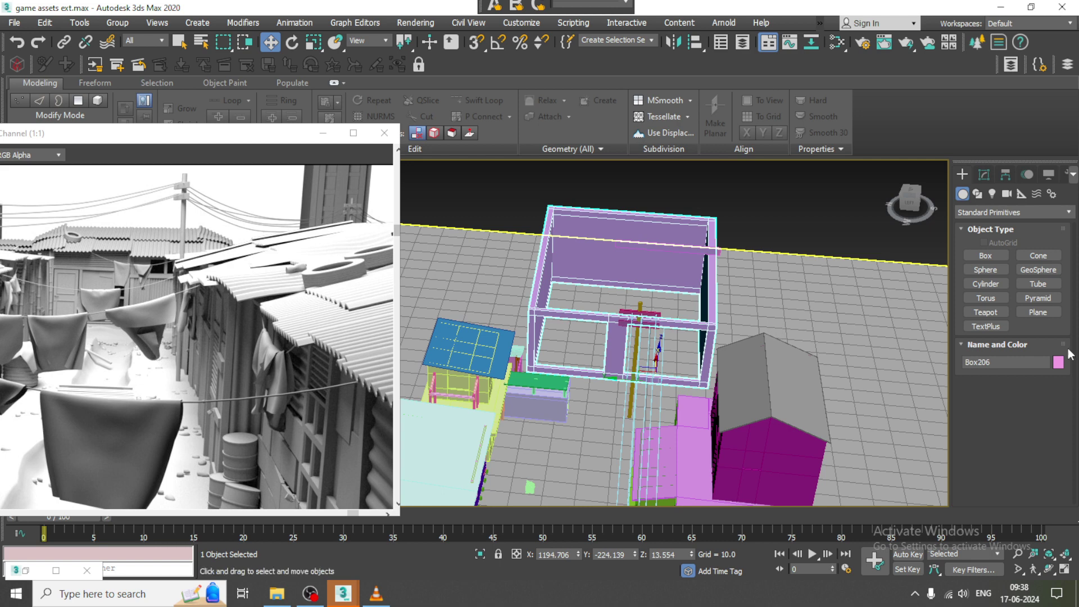
left_click(1038, 312)
middle_click_drag(802, 299, 718, 274)
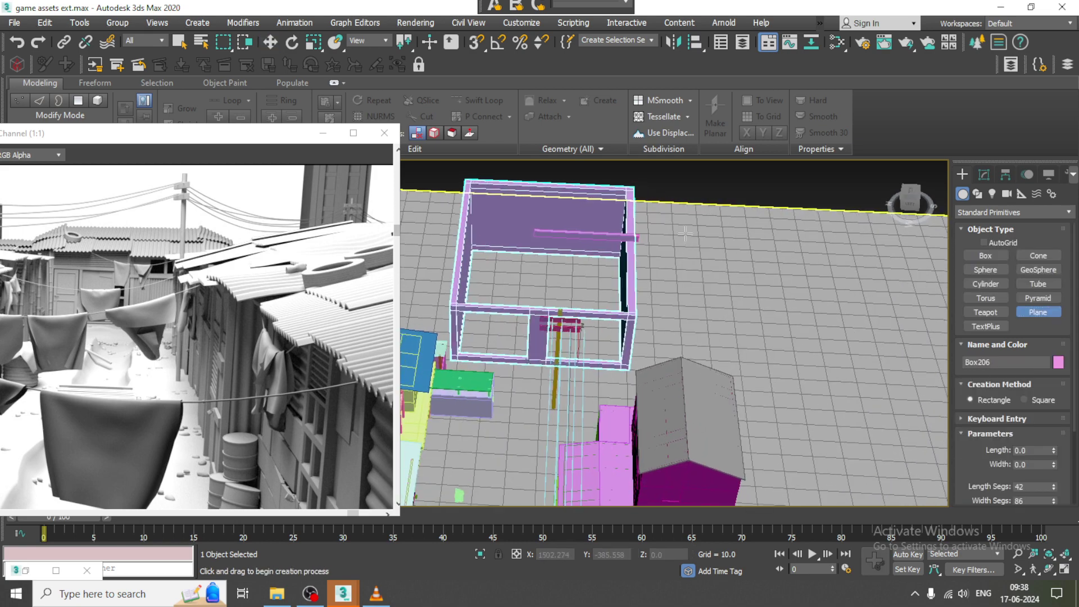
left_click_drag(685, 232, 834, 369)
right_click(768, 329)
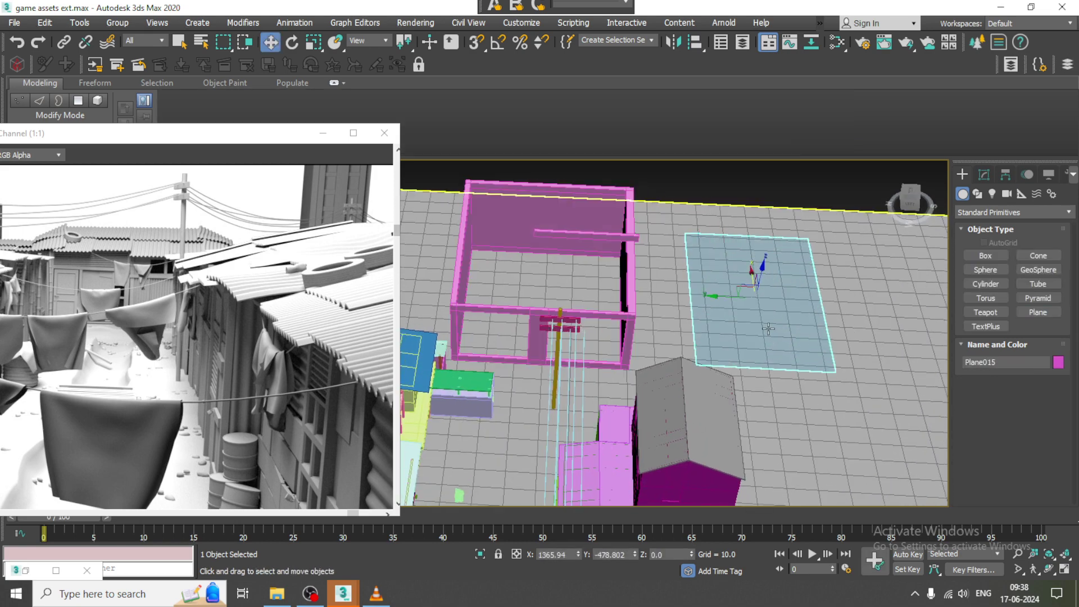
middle_click_drag(768, 328, 746, 263, "alt")
left_click_drag(758, 268, 761, 255)
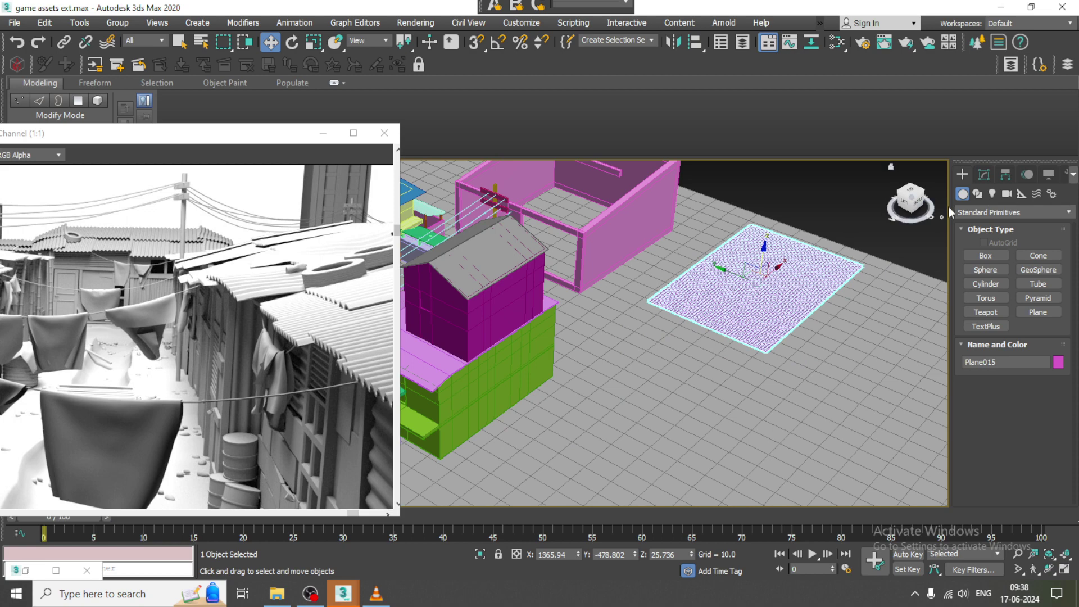
Apply a Wave modifier to the new plane with both amplitudes at 1.3 and a wave length of 20.5
left_click(984, 174)
left_click(1003, 216)
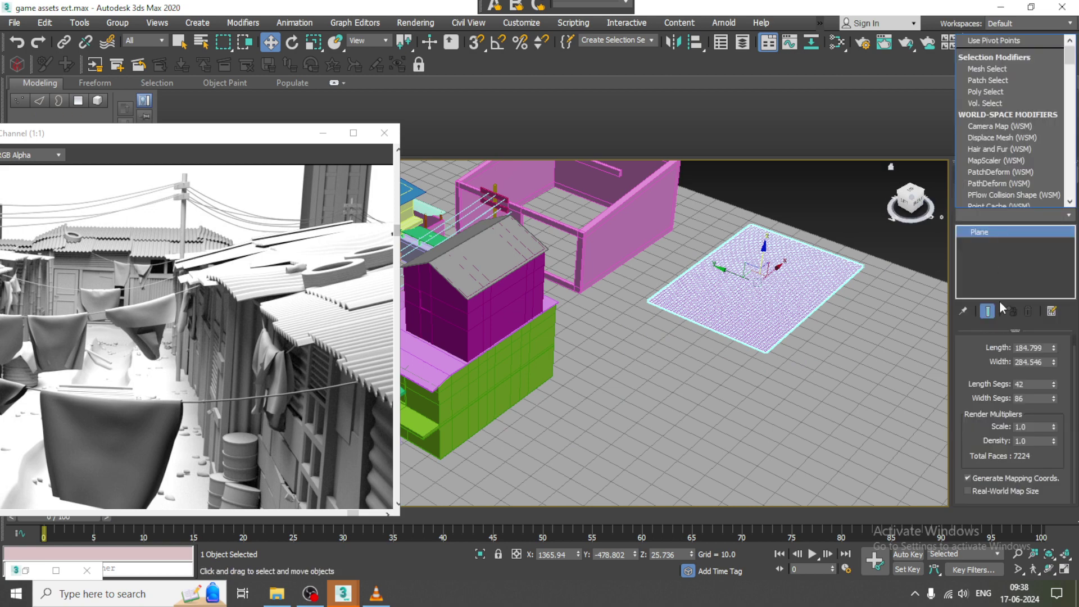
scroll(993, 177, "down", 10)
left_click(993, 177)
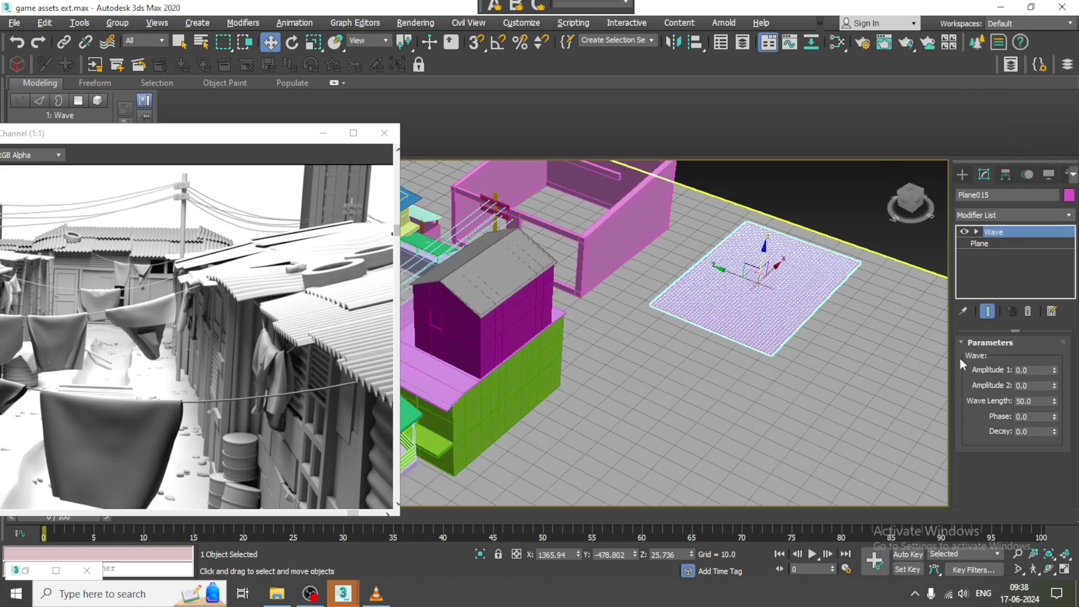
left_click_drag(1054, 366, 1066, 238)
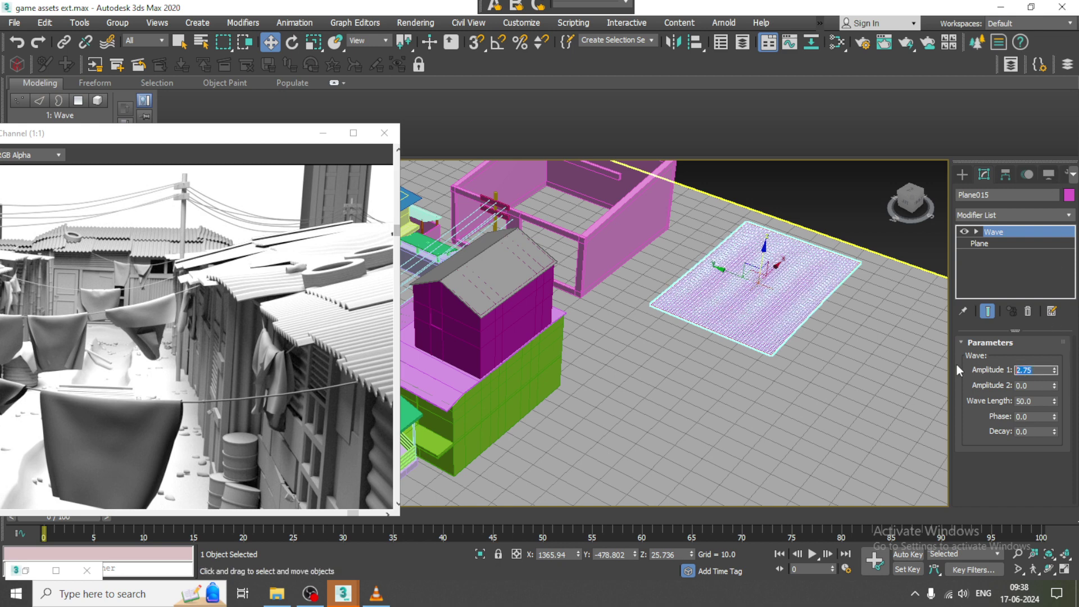
key("Tab")
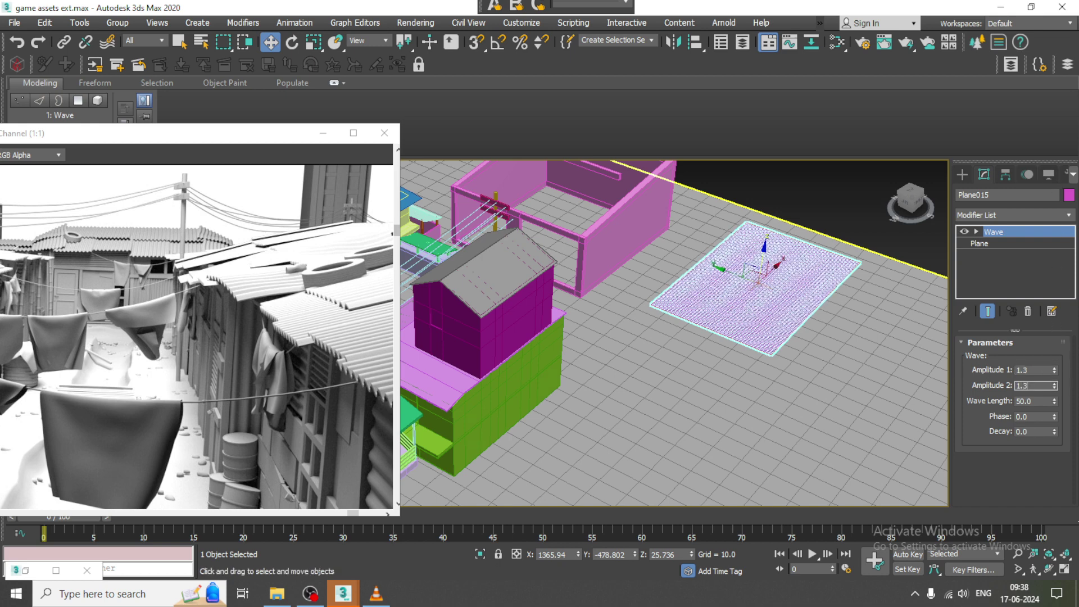
type("1.3")
key("Return")
left_click_drag(1054, 400, 1058, 447)
key("z")
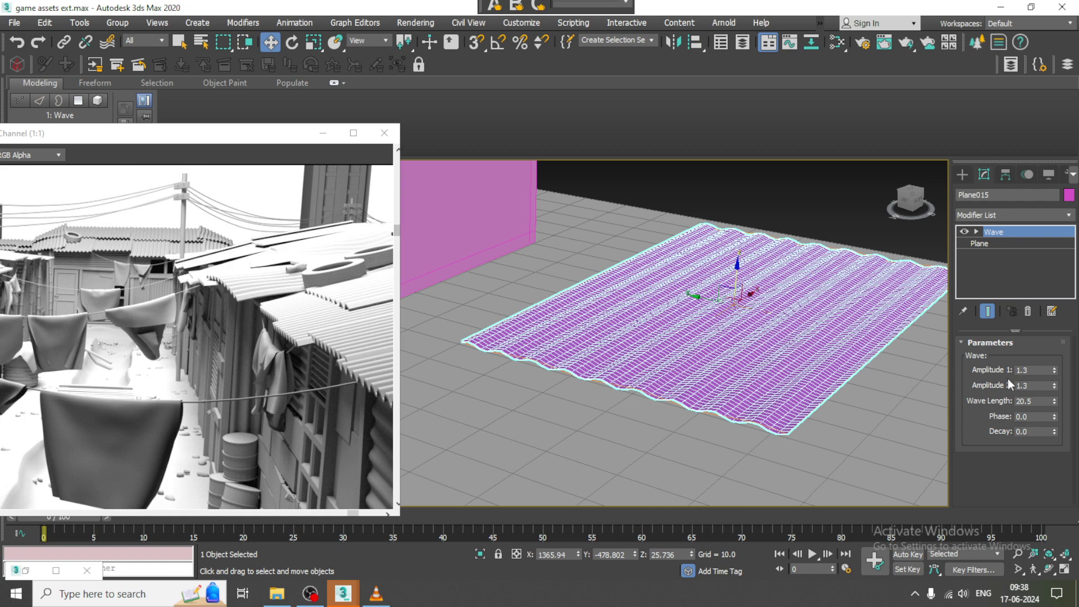
Set both amplitudes of the plane's Wave modifier to 2.0
type("2")
key("Tab")
type("2")
key("Return")
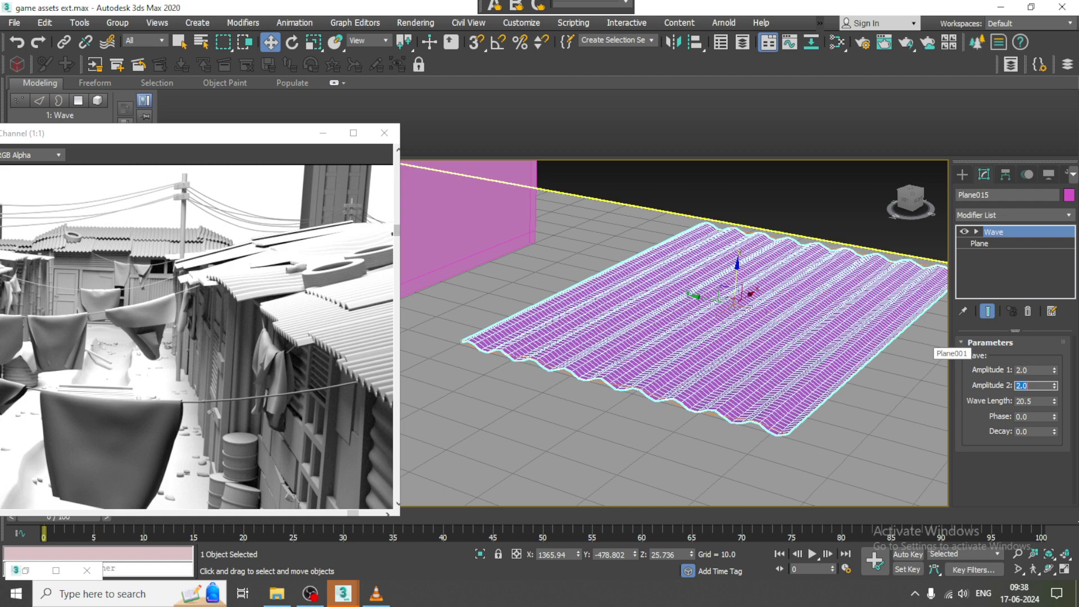
scroll(619, 308, "down", 8)
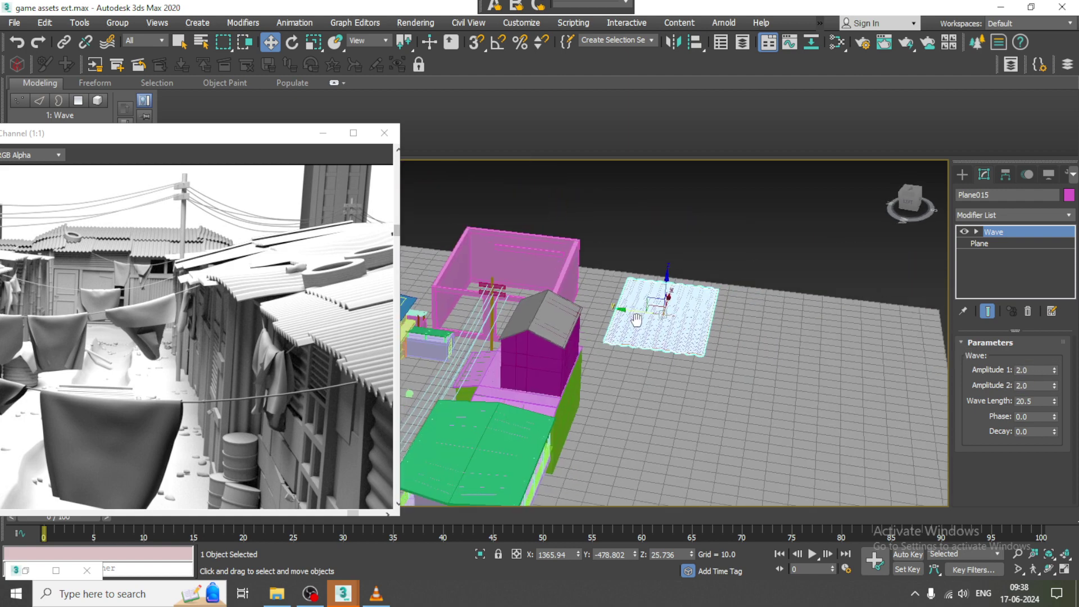
Move the corrugated plane up over the building's walls and tilt it about -9.8 degrees around Y
left_click_drag(495, 321, 500, 319)
middle_click_drag(590, 337, 556, 322, "alt")
key("r")
key("w")
scroll(559, 322, "up", 3)
left_click_drag(563, 318, 571, 226)
key("e")
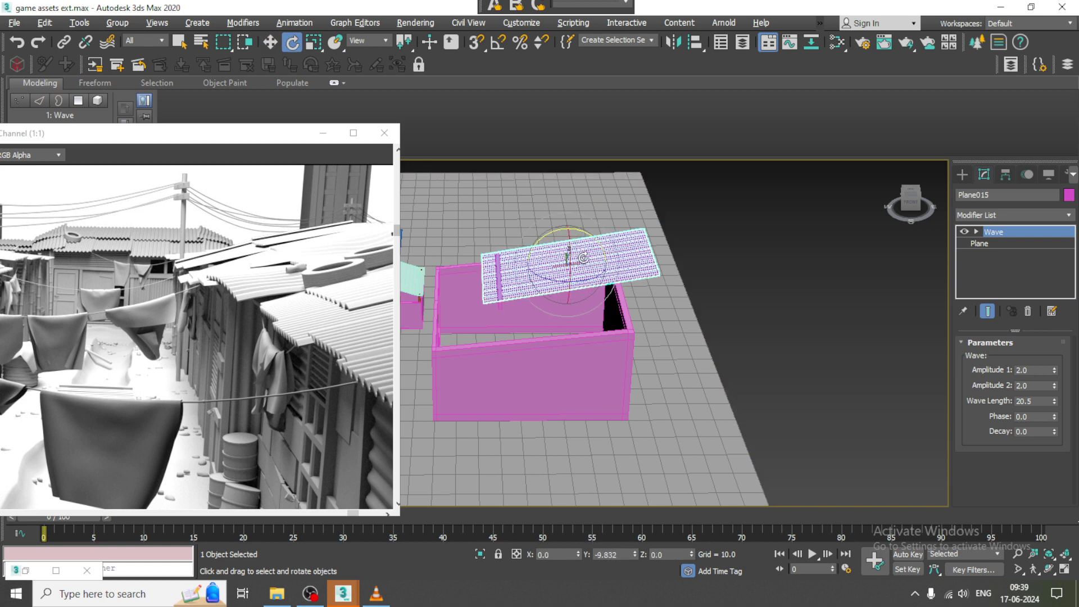
Delete the narrow stray strip crossing the corrugated sheet
middle_click_drag(506, 320, 501, 300, "alt")
left_click(500, 273)
key("Delete")
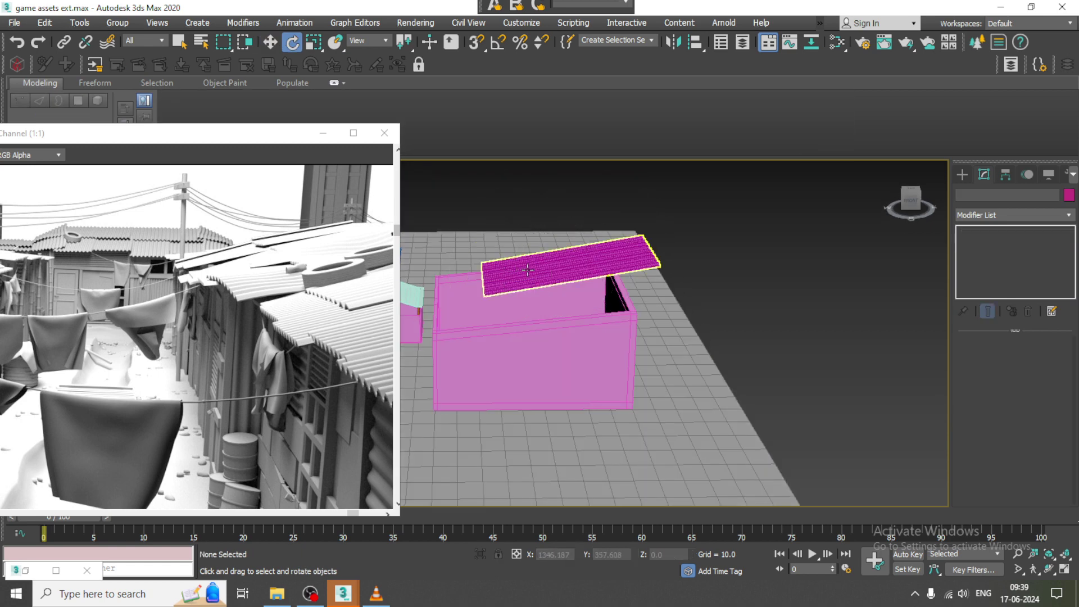
Lower the corrugated sheet onto the back of the building to about Z 129 and adjust its tilt to follow the wall slope
left_click(530, 270)
key("w")
mouse_move(565, 230)
left_mouse_down()
mouse_move(569, 252)
mouse_move(567, 241)
left_mouse_up()
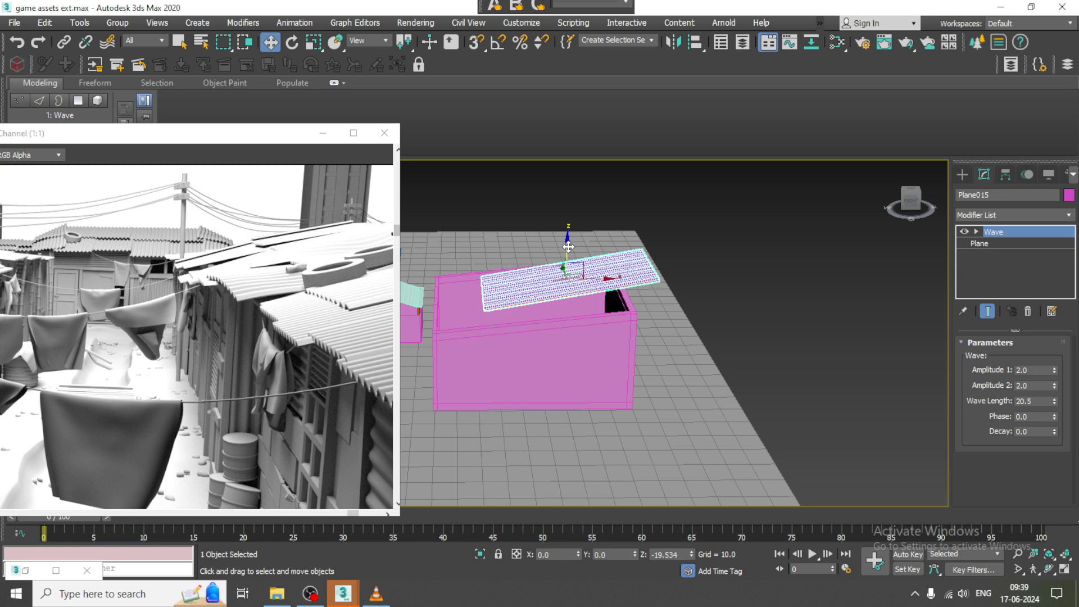
middle_click_drag(585, 275, 571, 260, "alt")
left_click_drag(592, 281, 582, 281)
middle_click_drag(582, 281, 581, 258, "alt")
scroll(590, 278, "up", 3)
key("e")
left_click_drag(608, 237, 597, 243)
key("w")
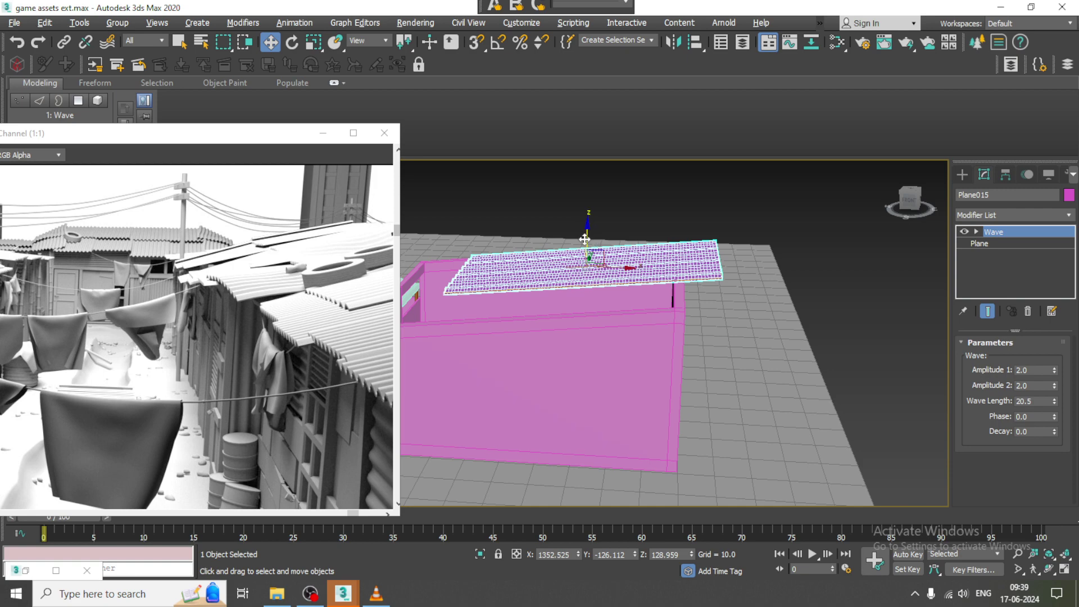
Copy the corrugated sheet towards the front to about X 1265 and lower the copy to about Z 122.5 so the two overlap
middle_click_drag(584, 239, 625, 286, "alt")
left_click_drag(622, 265, 493, 266, "shift")
left_click(555, 350)
middle_click_drag(428, 357, 611, 310, "alt")
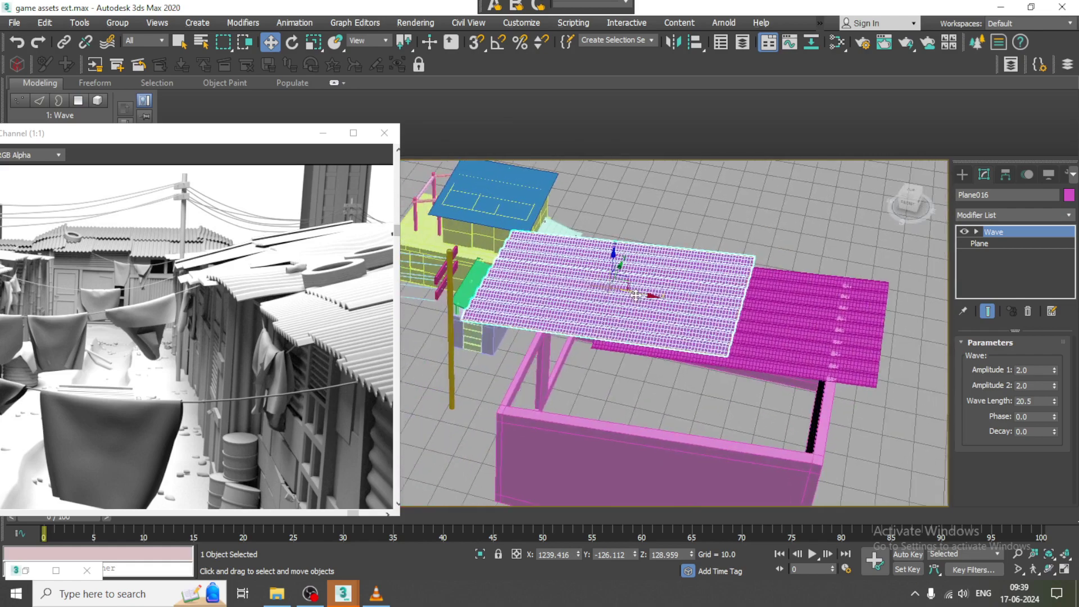
left_click_drag(636, 295, 665, 299)
middle_click_drag(665, 299, 608, 263, "alt")
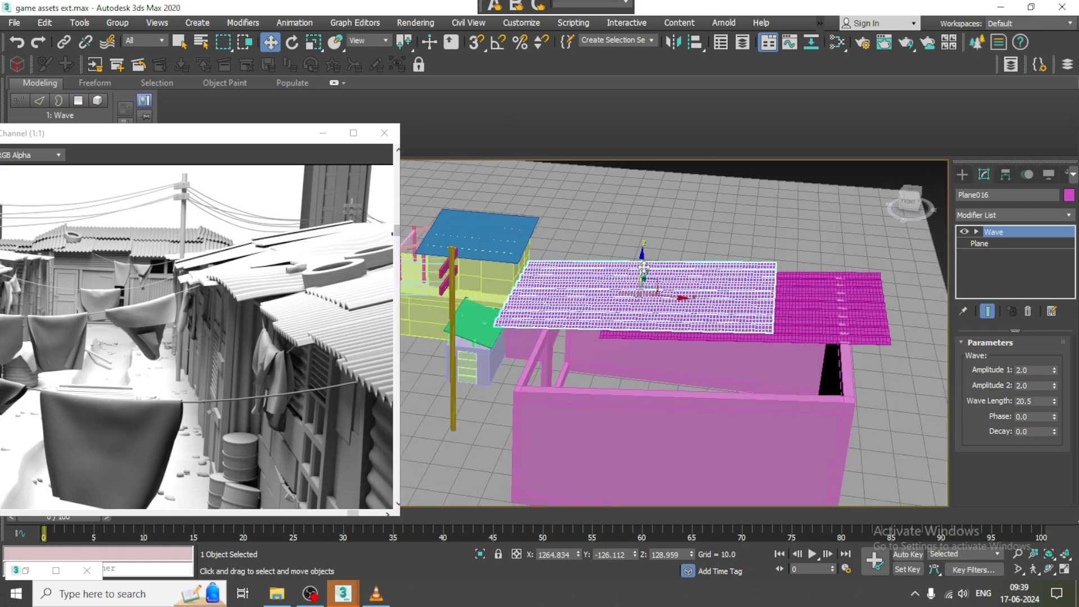
left_click_drag(644, 267, 643, 279)
middle_click_drag(643, 279, 762, 268, "alt")
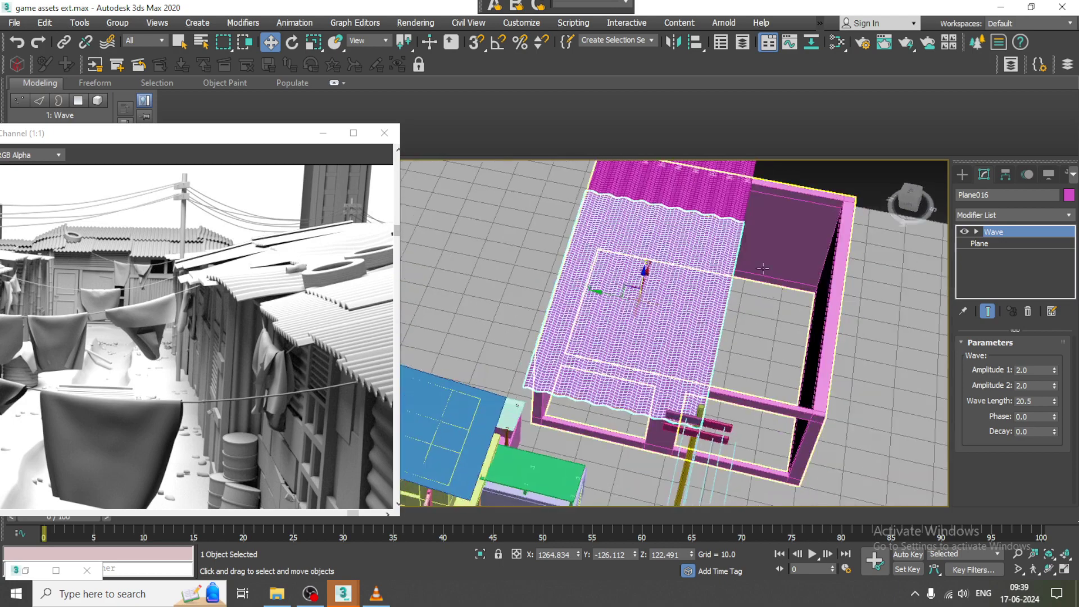
Copy both corrugated sheets sideways to cover the uncovered half of the building
left_click(710, 193, "ctrl")
mouse_move(638, 274)
left_mouse_down("shift")
mouse_move(803, 300)
mouse_move(770, 304)
mouse_move(828, 301)
left_mouse_up("shift")
left_click(564, 351)
key("r")
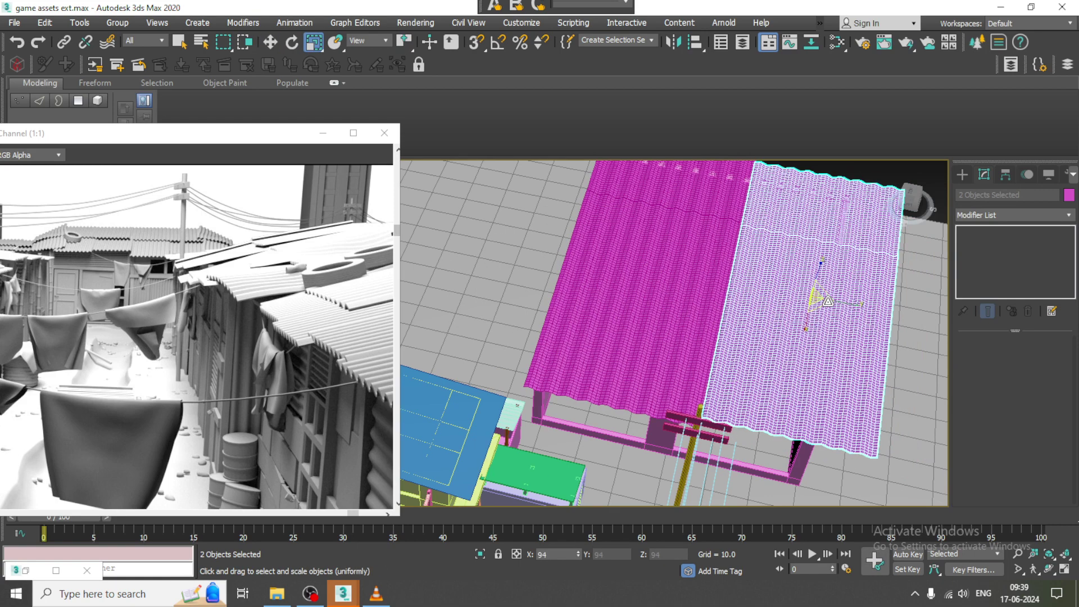
middle_click_drag(859, 336, 871, 267, "alt")
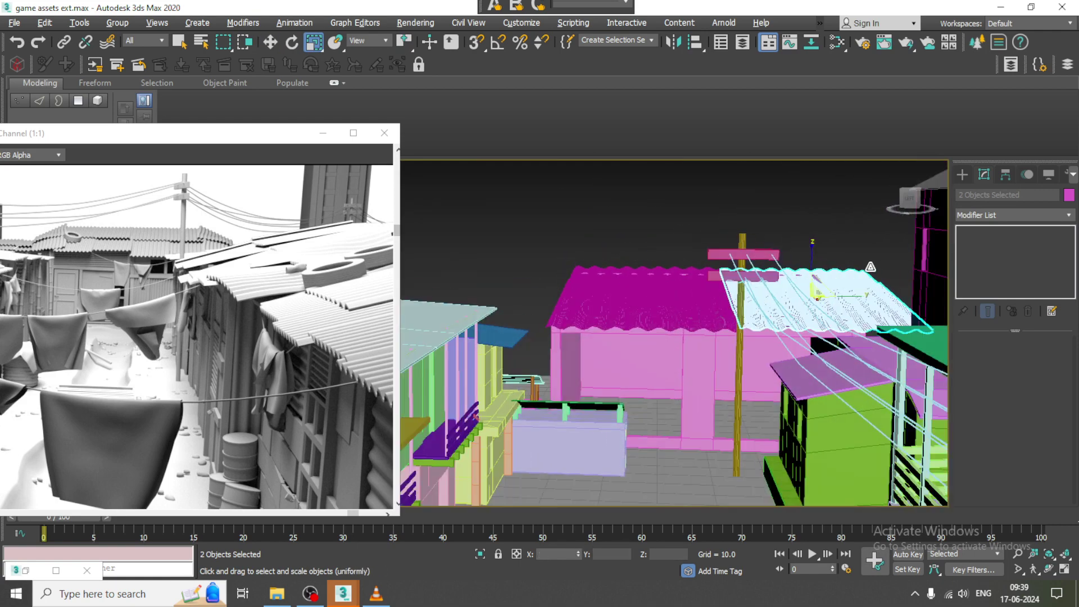
Select all four roof sheets and shift them about 20 along Y to centre them over the walls
left_click(705, 318, "ctrl")
middle_click_drag(706, 318, 653, 236, "alt")
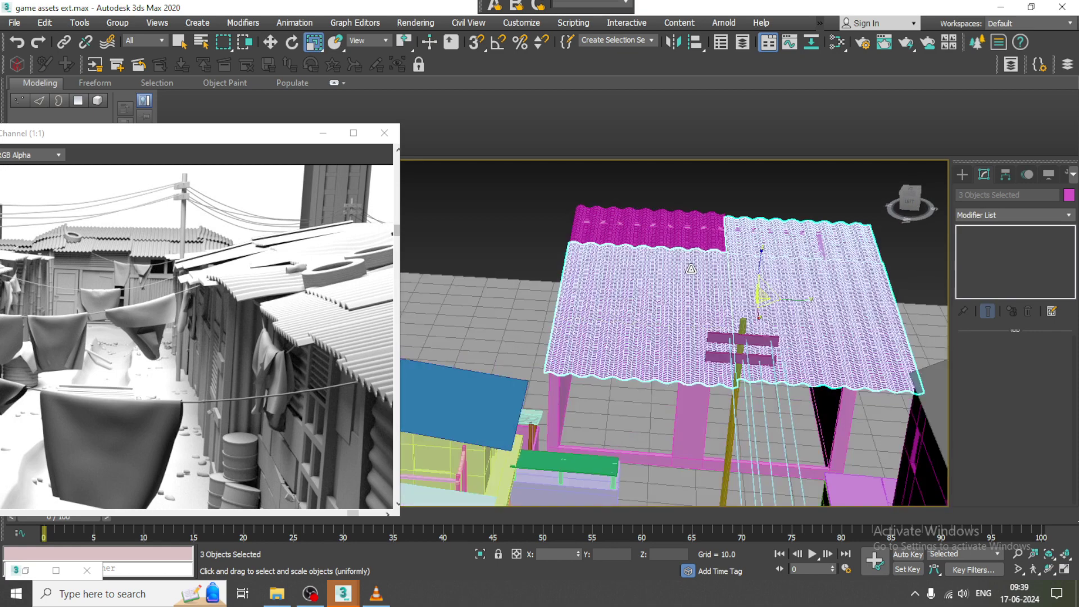
left_click(656, 225, "ctrl")
left_click(698, 402, "alt")
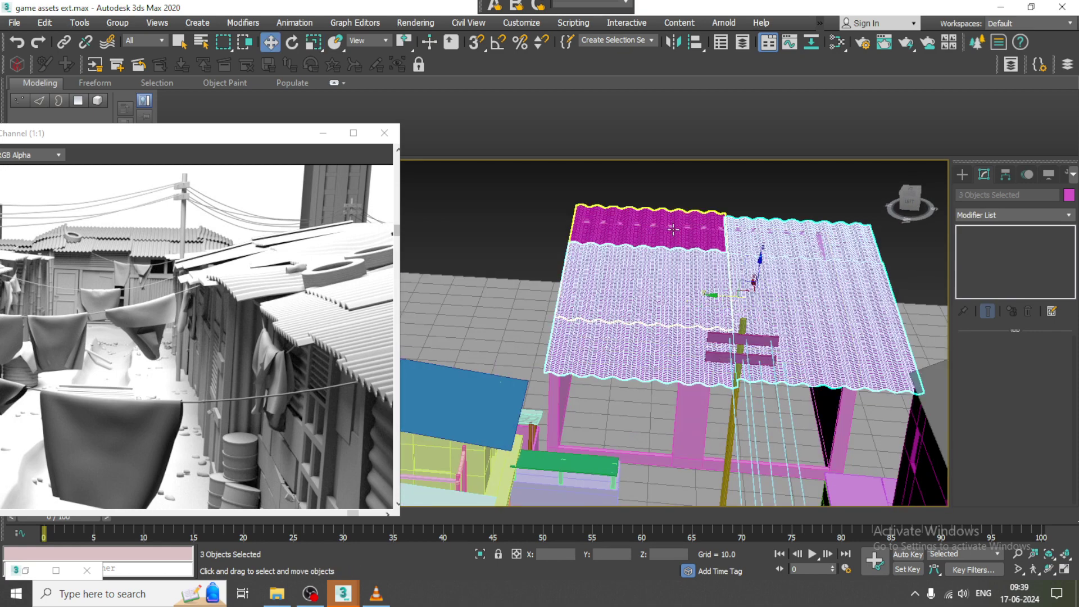
left_click(675, 227, "ctrl")
left_click_drag(703, 289, 675, 284)
left_click(651, 177)
Copy one front roof sheet upwards, scale the copy down, and slide it across the roof to about Y -173
middle_click_drag(699, 212, 691, 303, "alt")
left_click(634, 345)
middle_click_drag(634, 344, 610, 334, "alt")
scroll(634, 328, "up", 3)
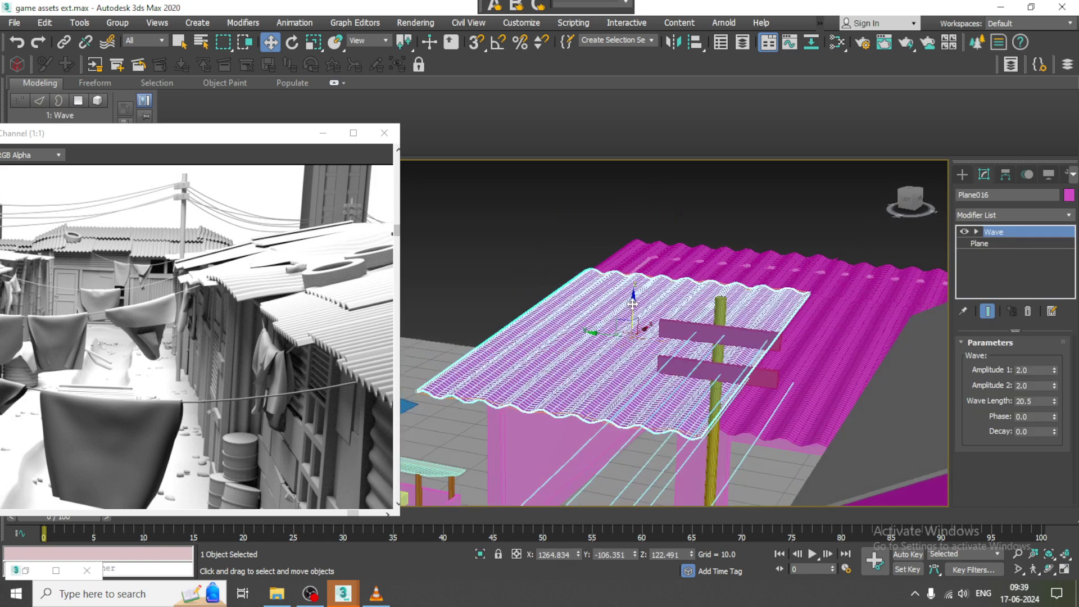
left_click_drag(633, 299, 633, 279, "shift")
left_click(540, 354)
key("r")
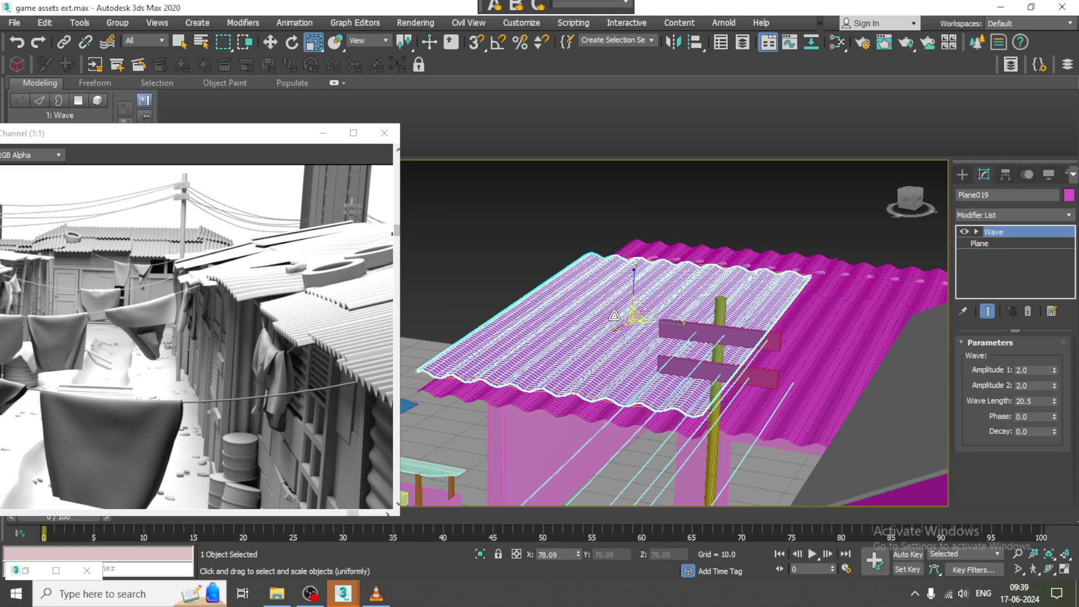
left_click_drag(637, 319, 716, 318)
key("w")
middle_click_drag(715, 318, 819, 337, "alt")
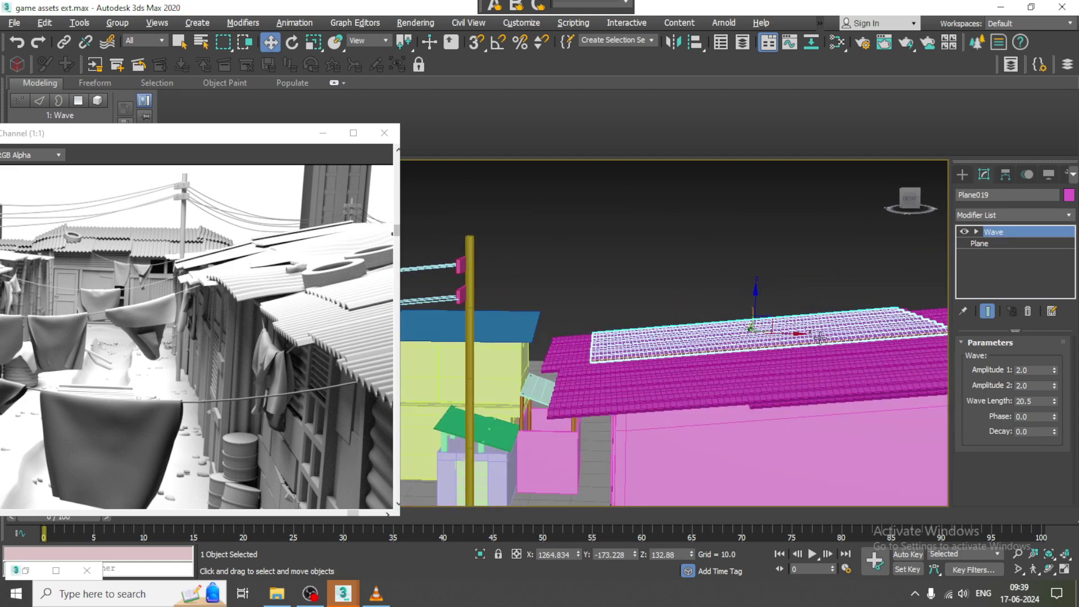
Lower the smaller sheet onto the roof surface to about Z 127
mouse_move(774, 298)
left_mouse_down()
mouse_move(766, 320)
mouse_move(760, 313)
mouse_move(776, 312)
left_mouse_up()
key("w")
middle_click_drag(776, 315, 838, 346, "alt")
scroll(833, 332, "down", 3)
scroll(837, 346, "up", 8)
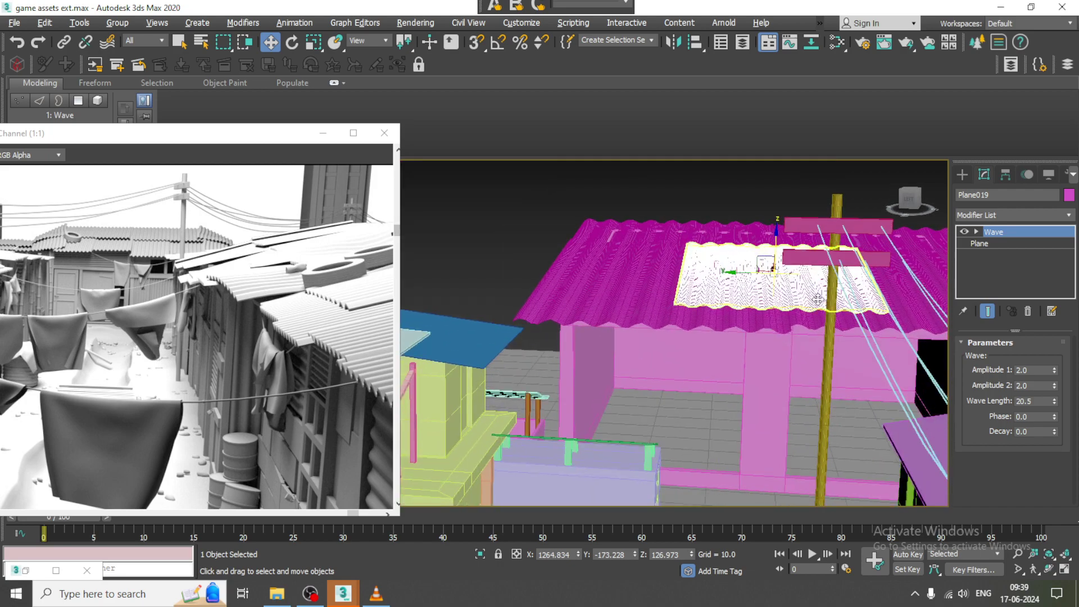
Copy the smaller sheet towards the front edge of the roof and rotate it about -77 degrees around Y to stand upright
middle_click_drag(818, 311, 792, 340, "alt")
middle_click_drag(767, 255, 719, 232, "alt")
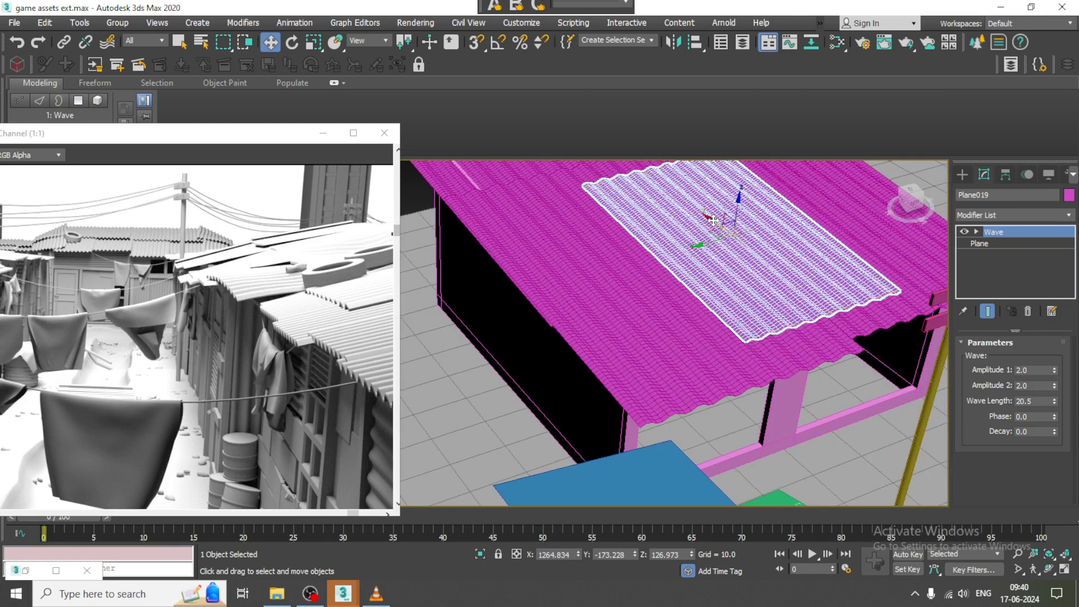
left_click_drag(712, 220, 814, 330, "shift")
left_click(523, 354)
key("e")
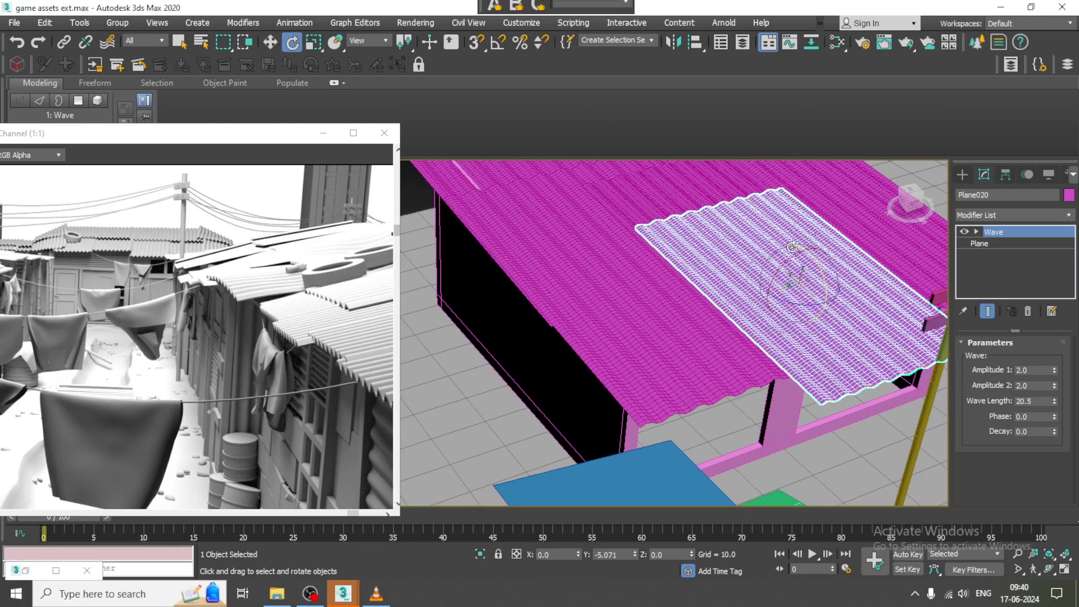
left_click_drag(821, 270, 852, 371)
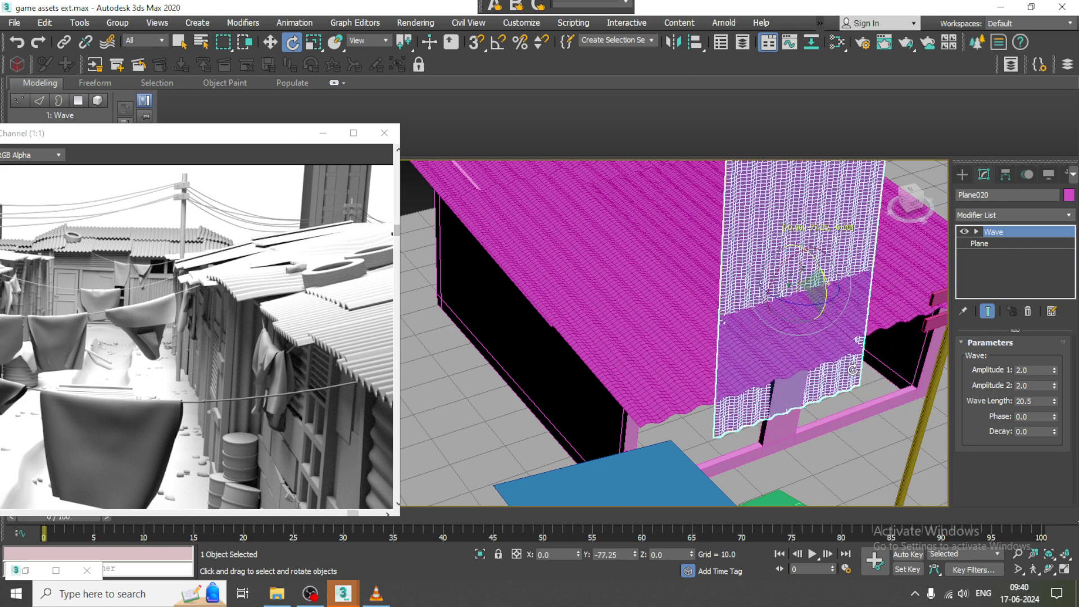
Scale the upright sheet down and lower it to about Z 65 at the building's front wall
key("r")
left_click_drag(801, 287, 811, 332)
middle_click_drag(811, 333, 801, 285, "alt")
key("w")
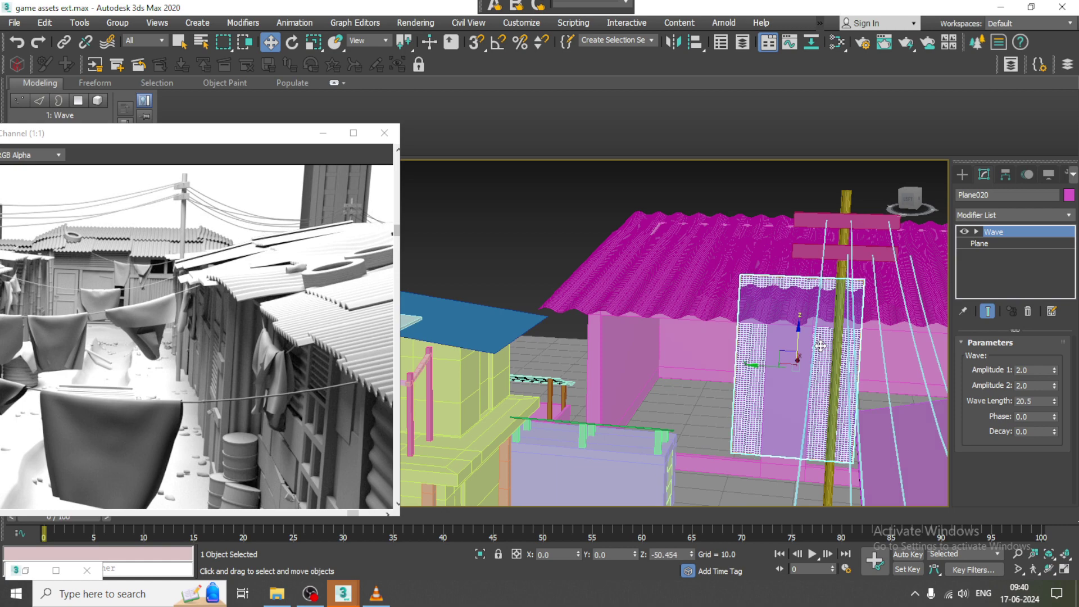
left_click_drag(830, 368, 830, 370)
Slide the upright sheet to about X 1199 and Y -203, against the front opening beside the utility pole
middle_click_drag(708, 315, 716, 344, "alt")
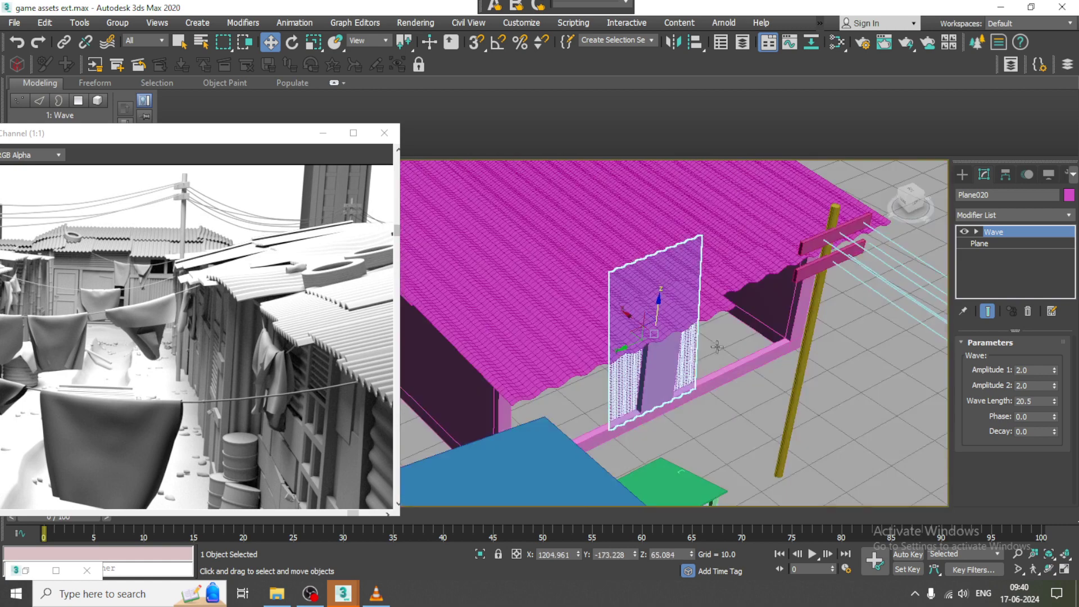
scroll(677, 332, "up", 4)
mouse_move(610, 301)
left_mouse_down()
mouse_move(631, 313)
mouse_move(617, 341)
mouse_move(694, 315)
mouse_move(703, 324)
left_mouse_up()
middle_click_drag(702, 324, 688, 364, "alt")
scroll(705, 318, "down", 2)
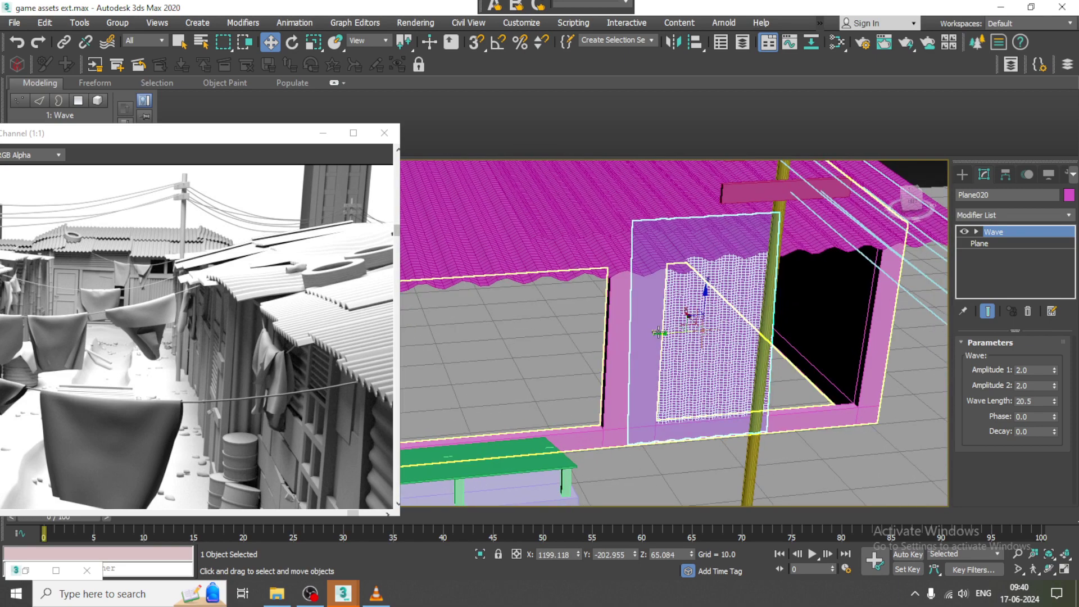